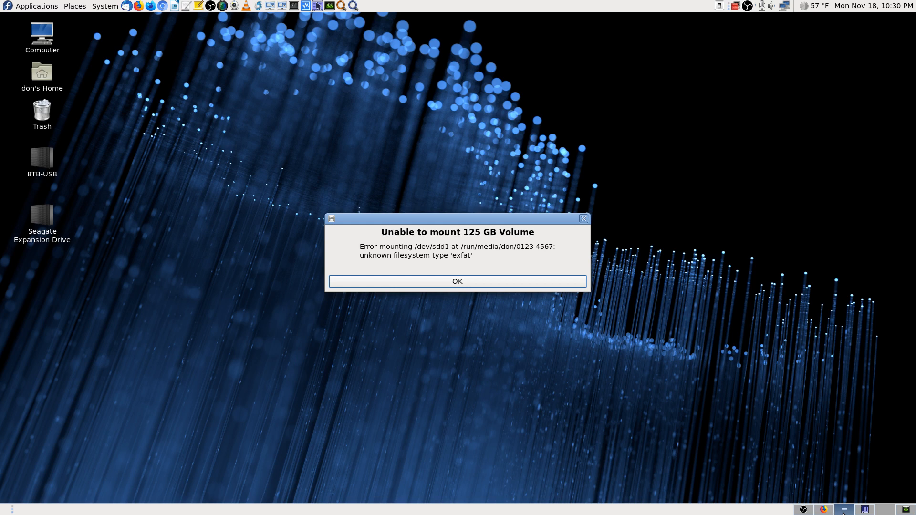
# Step: Screenshot the 'Unable to mount 125 GB Volume' exfat error, then dismiss it with OK
pyautogui.click(843, 510)
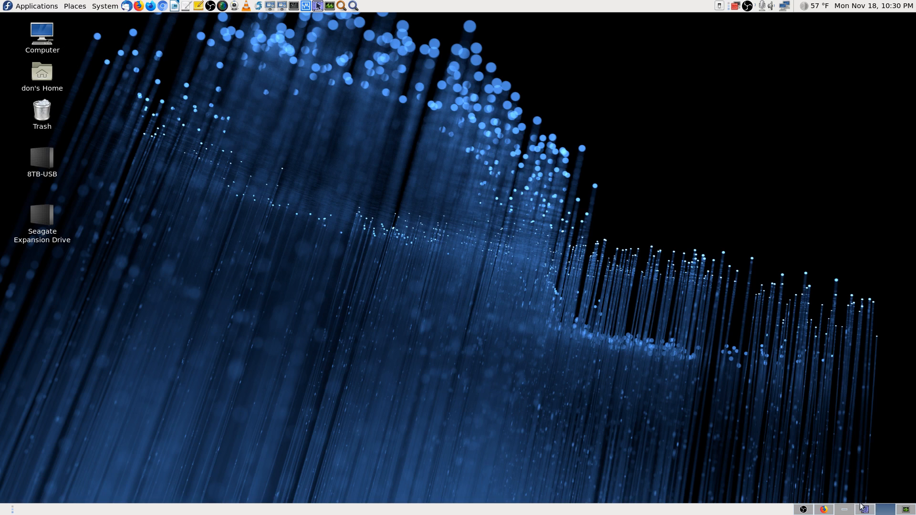
pyautogui.click(843, 509)
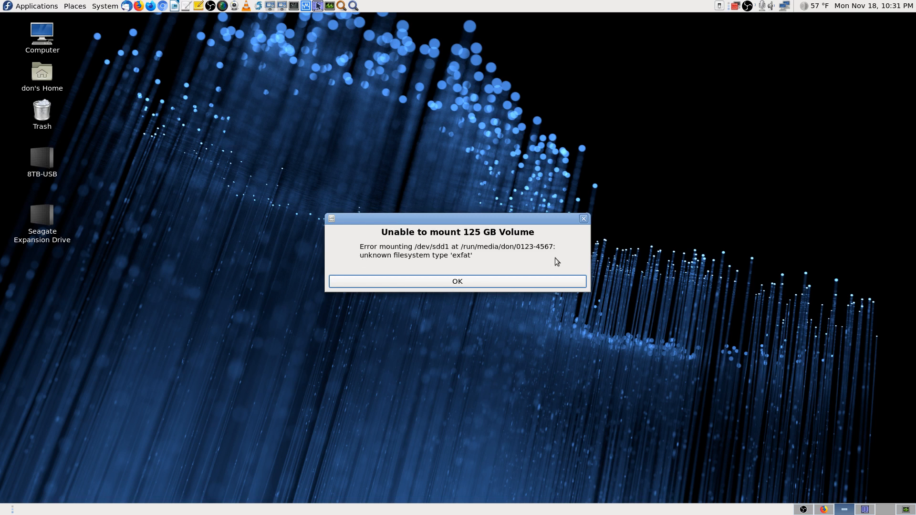
pyautogui.press('Print')
pyautogui.press('Return')
pyautogui.click(510, 284)
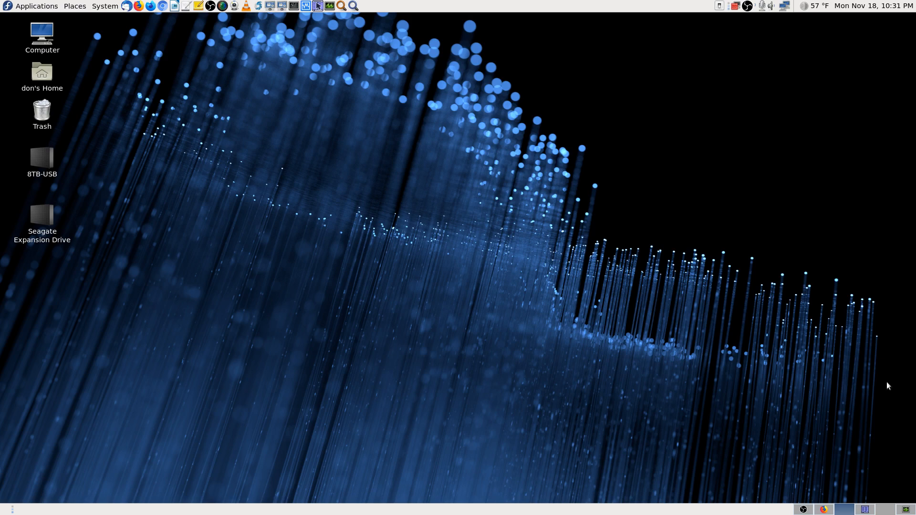
# Step: Close Krusader and switch to the Firefox page for the Micro Center 128GB microSD card
pyautogui.click(864, 509)
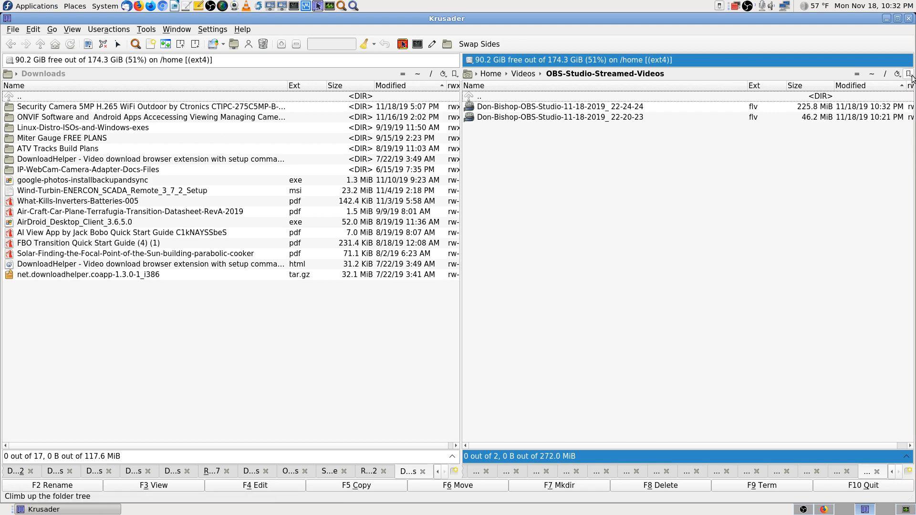
pyautogui.click(908, 18)
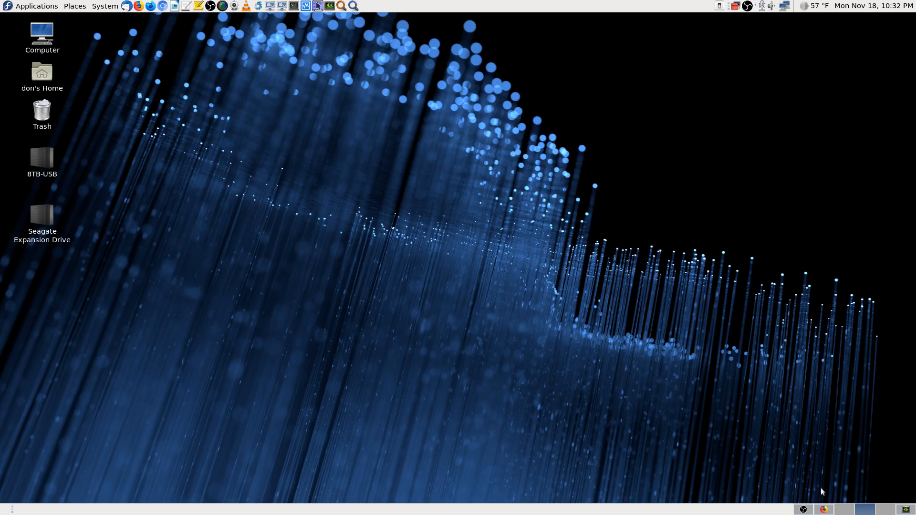
pyautogui.click(824, 510)
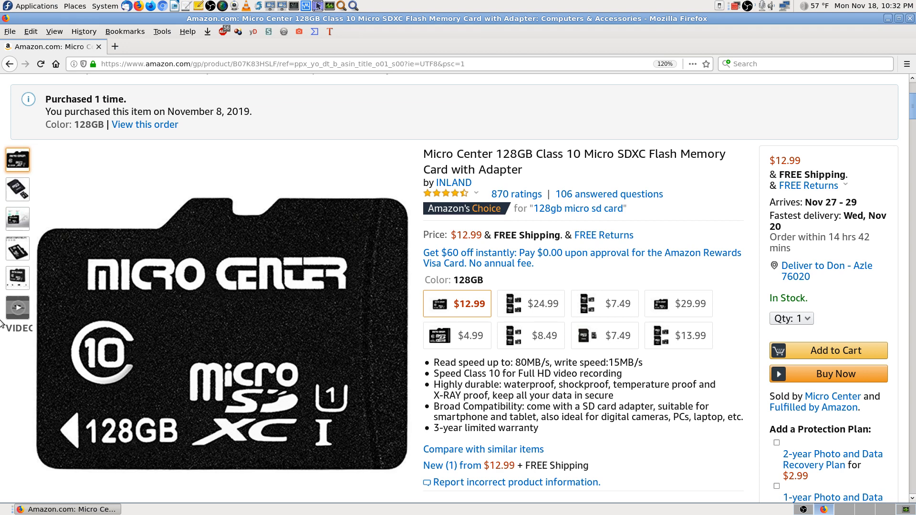
pyautogui.moveTo(243, 358)
pyautogui.click(521, 194)
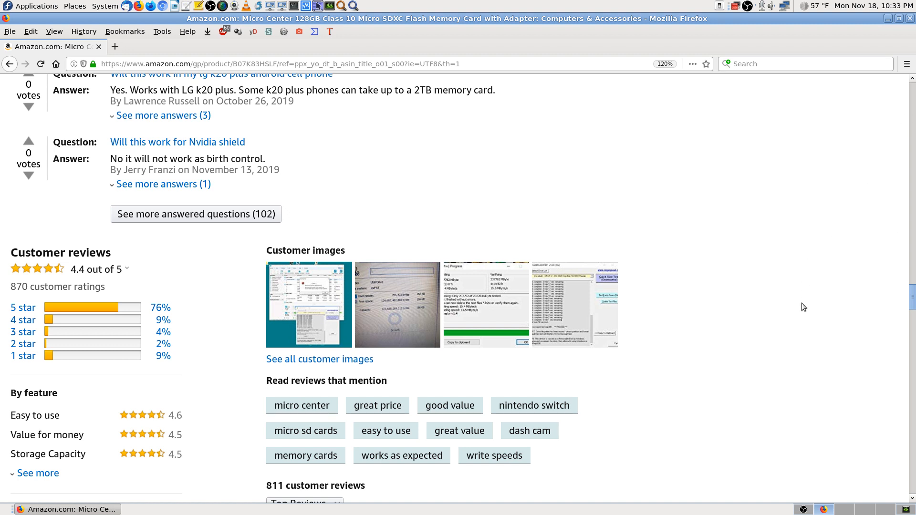
pyautogui.scroll(-3, 801, 307)
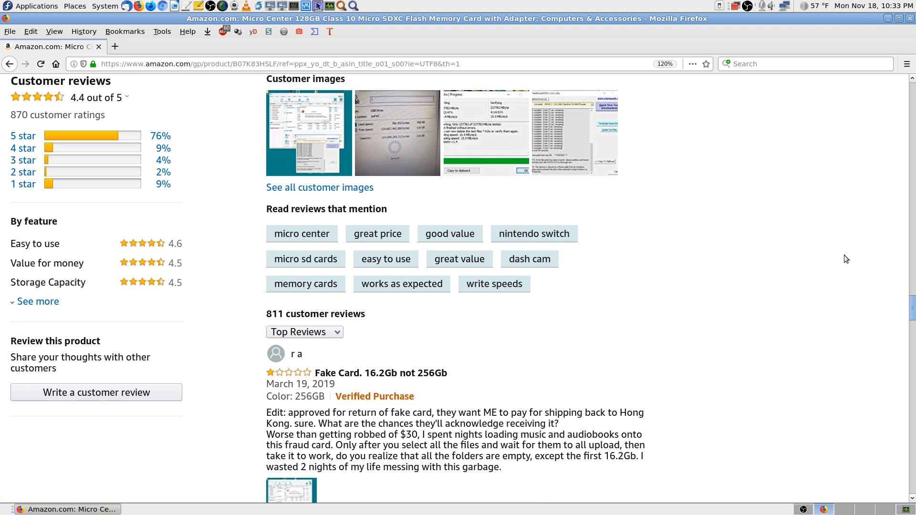
pyautogui.scroll(-2, 815, 276)
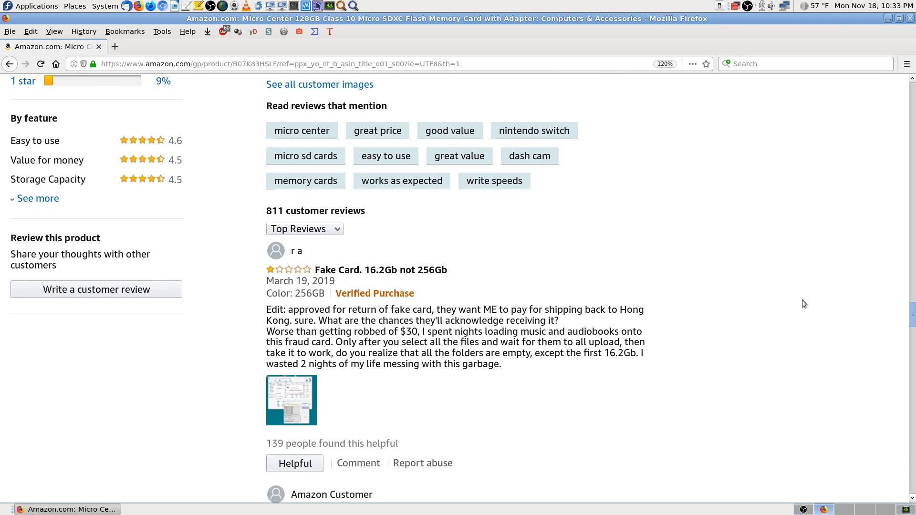
pyautogui.scroll(-3, 650, 353)
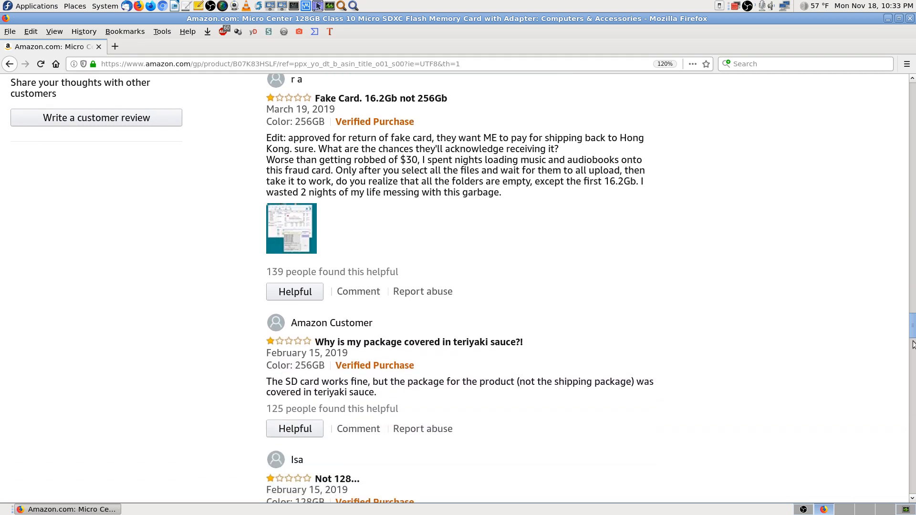
pyautogui.click(913, 357)
pyautogui.moveTo(913, 357); pyautogui.dragTo(912, 71)
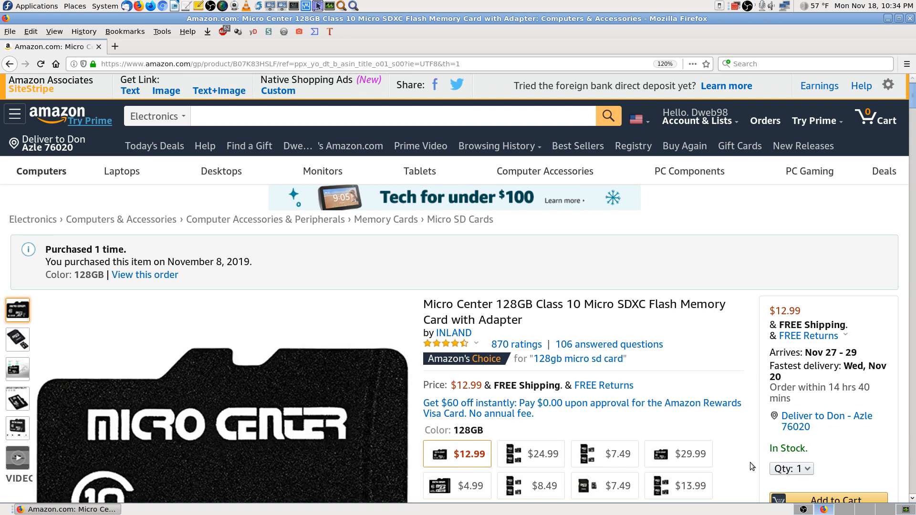
# Step: Scroll the product details and highlight the 80MB read and write speed figures
pyautogui.scroll(-3, 750, 461)
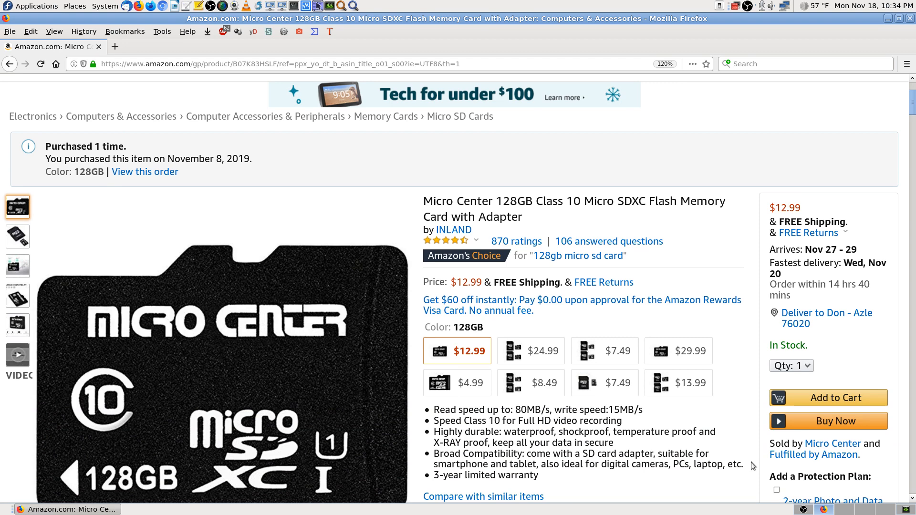
pyautogui.scroll(3, 750, 461)
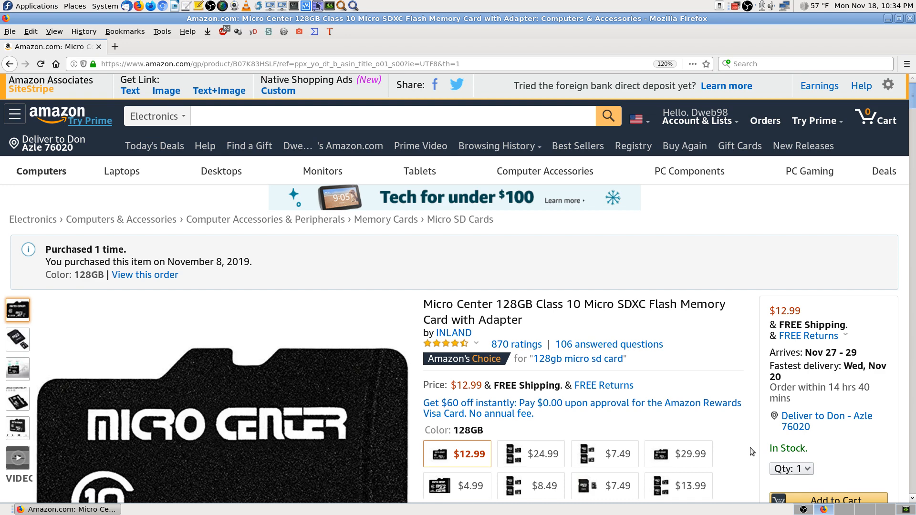
pyautogui.scroll(-3, 750, 447)
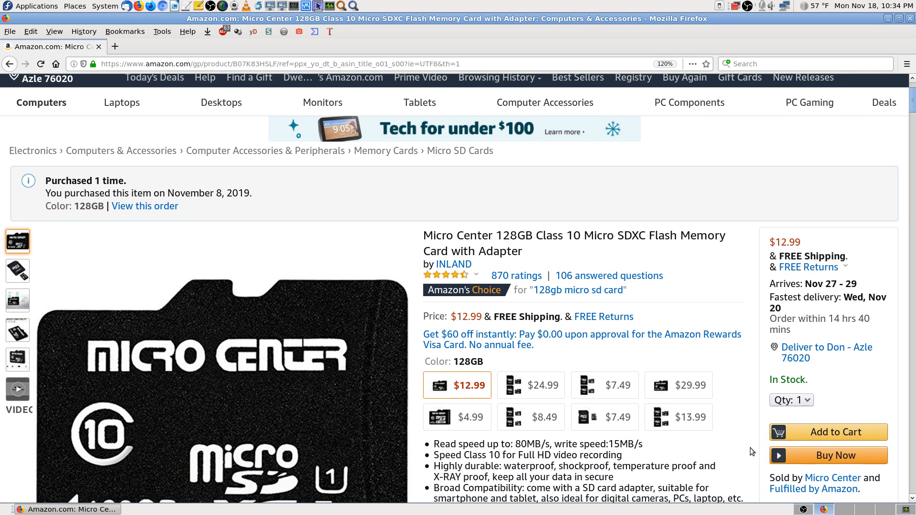
pyautogui.scroll(-3, 750, 448)
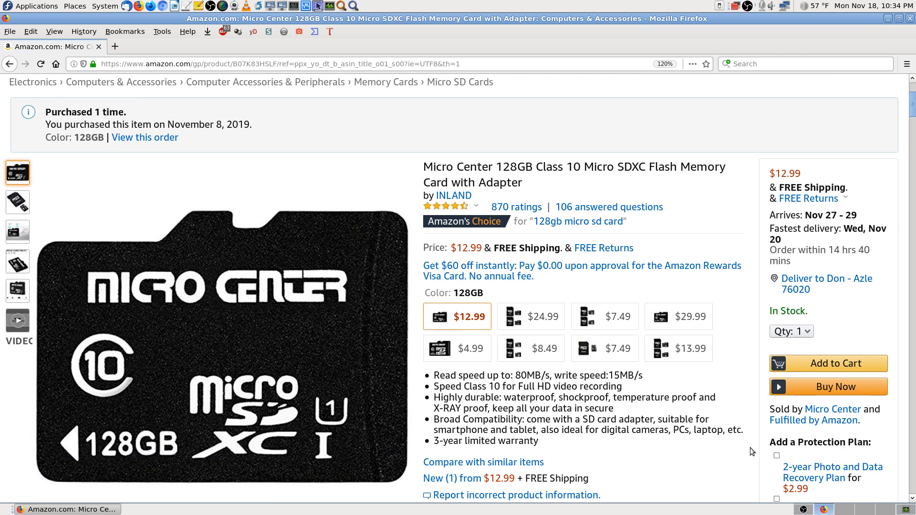
pyautogui.scroll(-3, 750, 448)
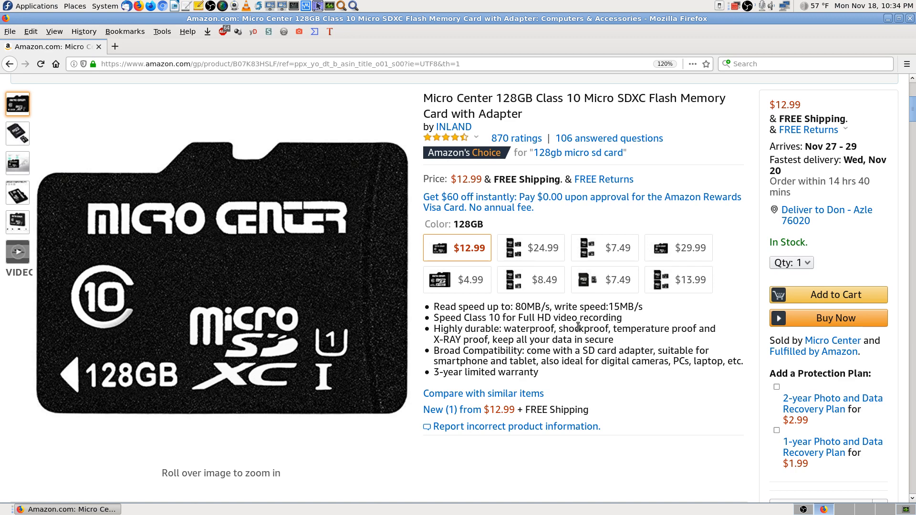
pyautogui.doubleClick(518, 305)
pyautogui.click(528, 317)
pyautogui.doubleClick(525, 306)
pyautogui.click(539, 331)
pyautogui.moveTo(519, 307); pyautogui.dragTo(659, 318)
pyautogui.click(640, 320)
# Step: Highlight the 3-year limited warranty line, then scroll further through the listing
pyautogui.moveTo(540, 373); pyautogui.dragTo(433, 373)
pyautogui.click(621, 395)
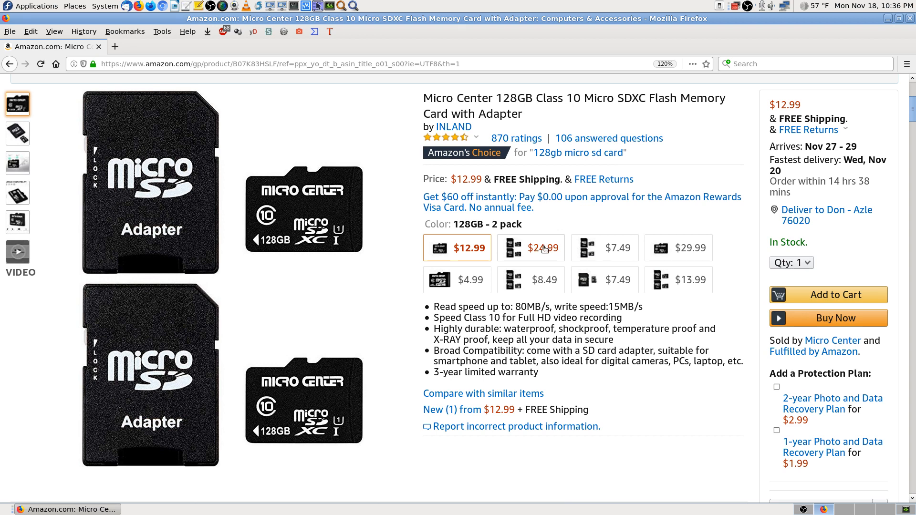
pyautogui.scroll(2, 545, 249)
pyautogui.scroll(-1, 746, 329)
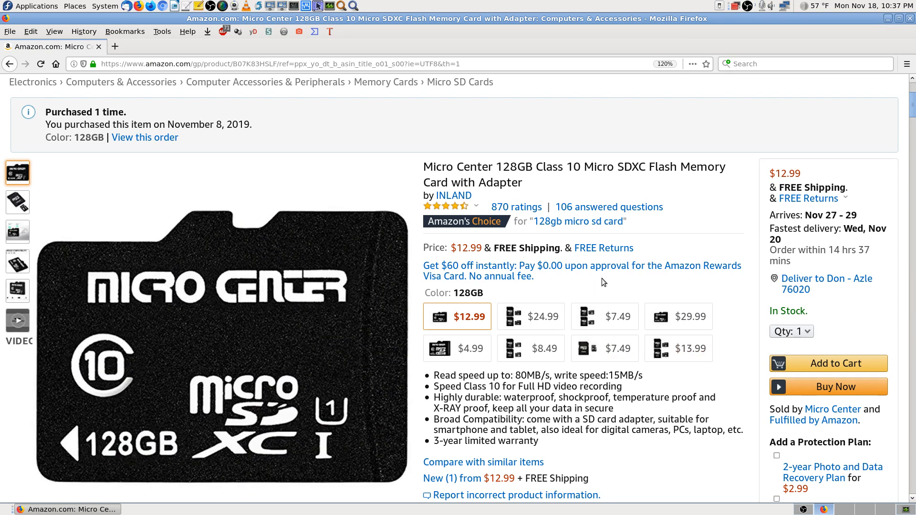
pyautogui.scroll(-1, 746, 400)
pyautogui.scroll(-2, 745, 400)
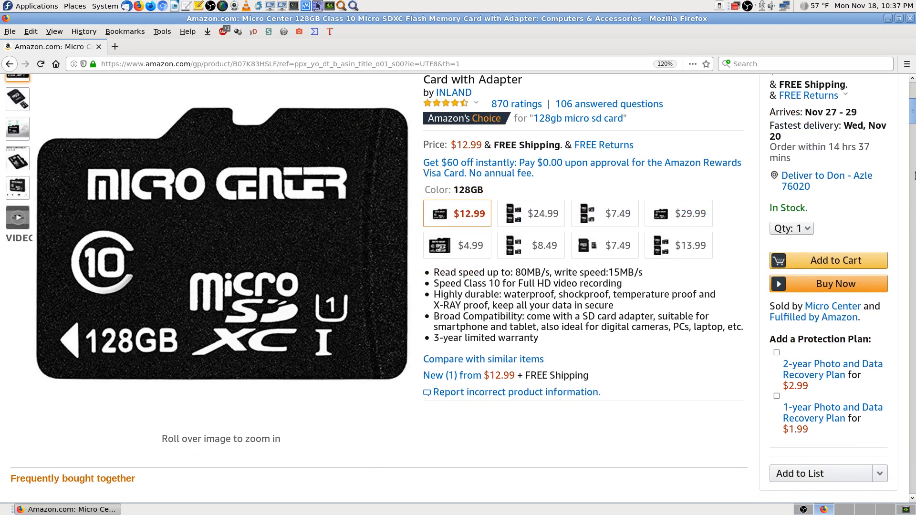
# Step: Review the Compare with similar items table, close Firefox, and bring OBS Studio forward
pyautogui.moveTo(911, 120); pyautogui.dragTo(912, 229)
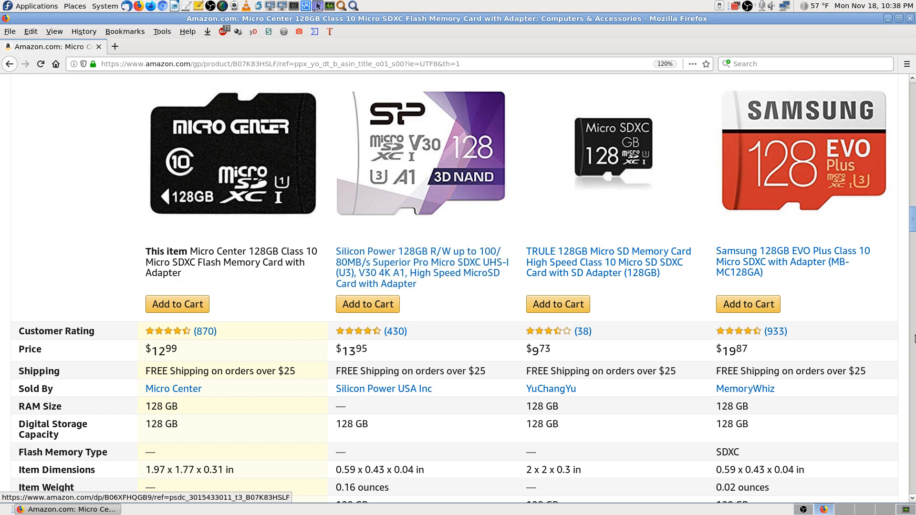
pyautogui.moveTo(912, 226)
pyautogui.mouseDown()
pyautogui.moveTo(913, 258)
pyautogui.moveTo(912, 219)
pyautogui.mouseUp()
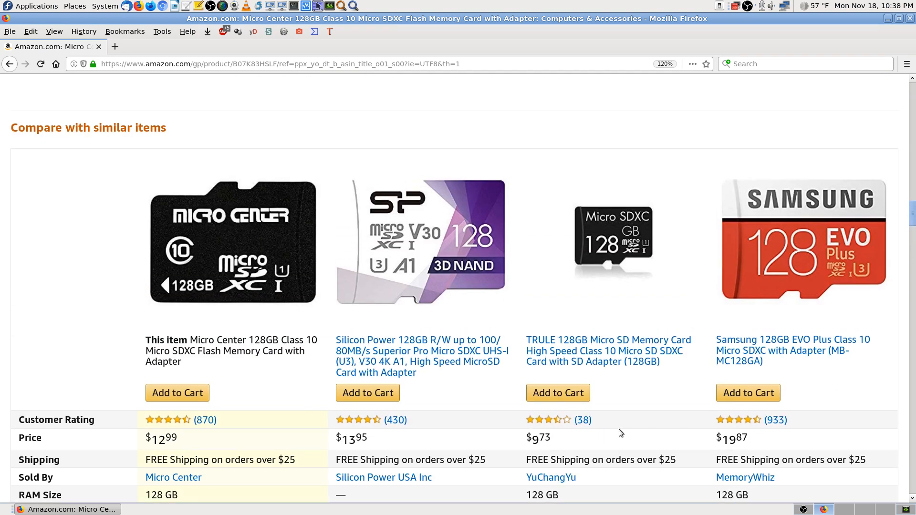
pyautogui.scroll(-2, 697, 417)
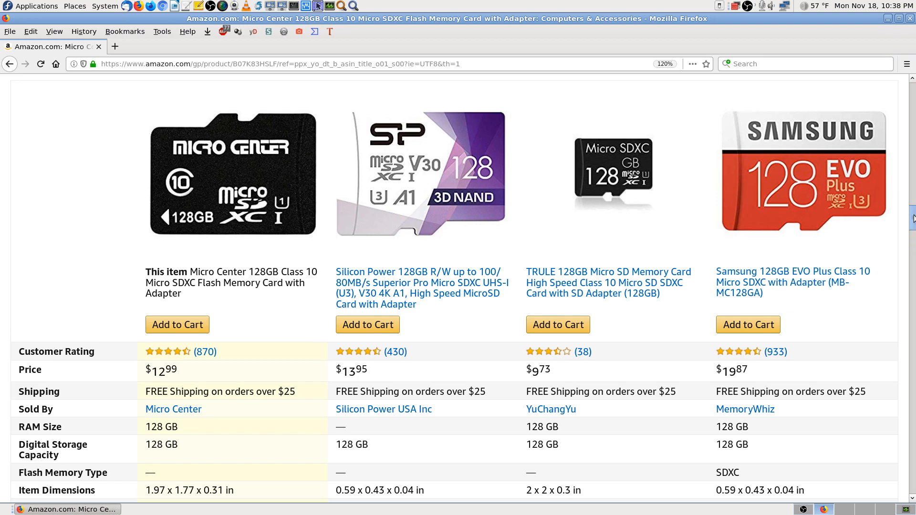
pyautogui.moveTo(913, 219); pyautogui.dragTo(908, 95)
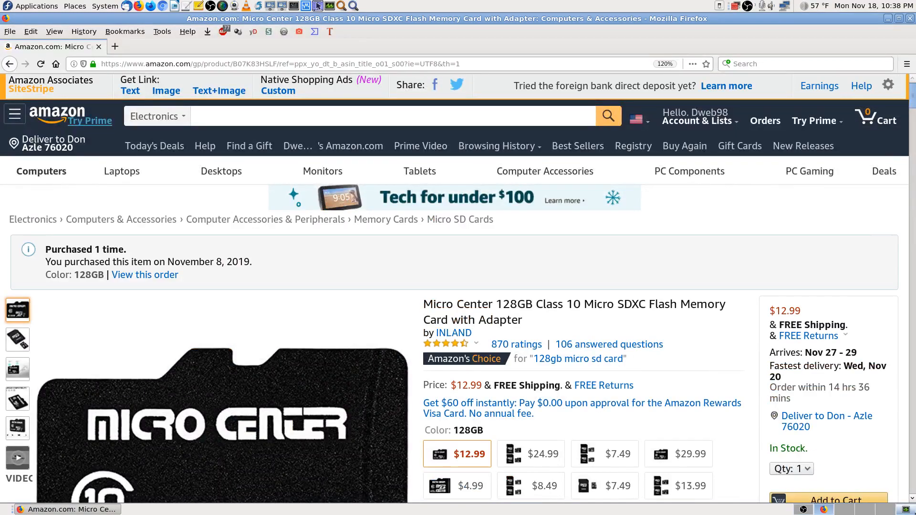
pyautogui.click(910, 19)
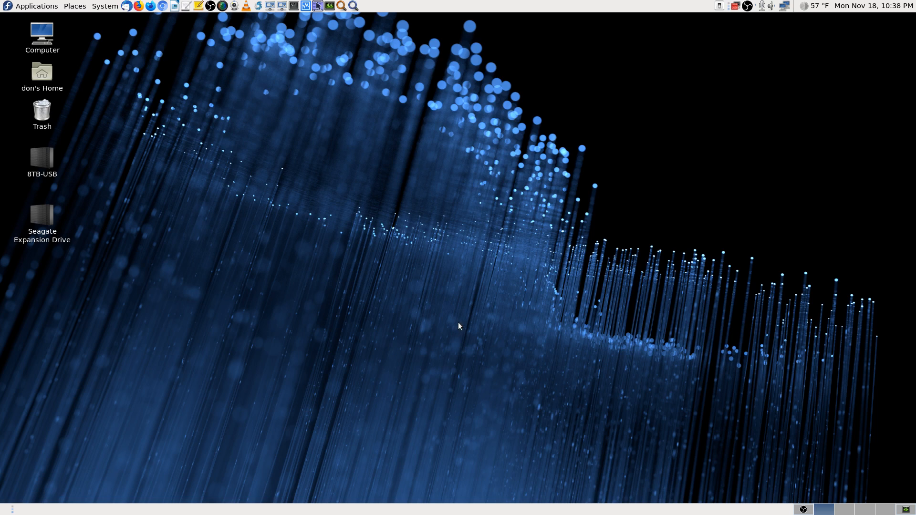
pyautogui.click(803, 509)
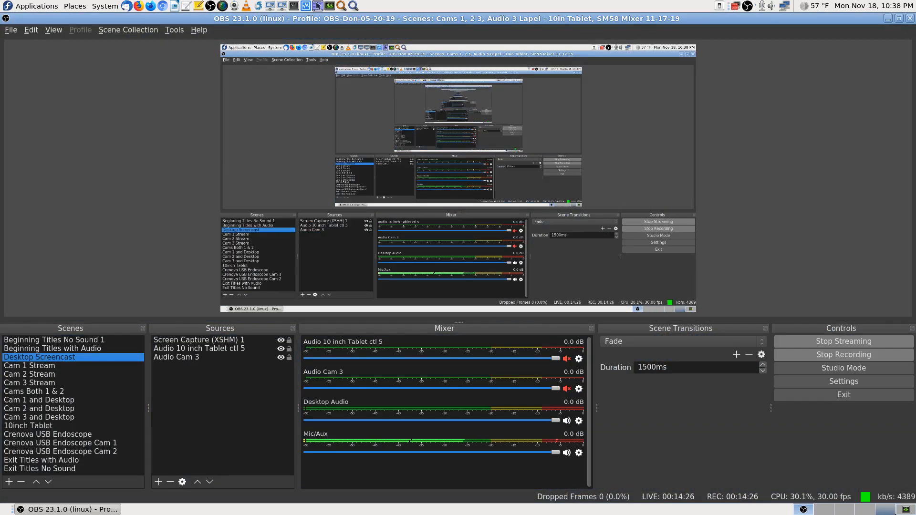
# Step: Minimize OBS Studio to reveal VirtualBox Manager with WinXP-Pro and Linux Test Box
pyautogui.click(884, 511)
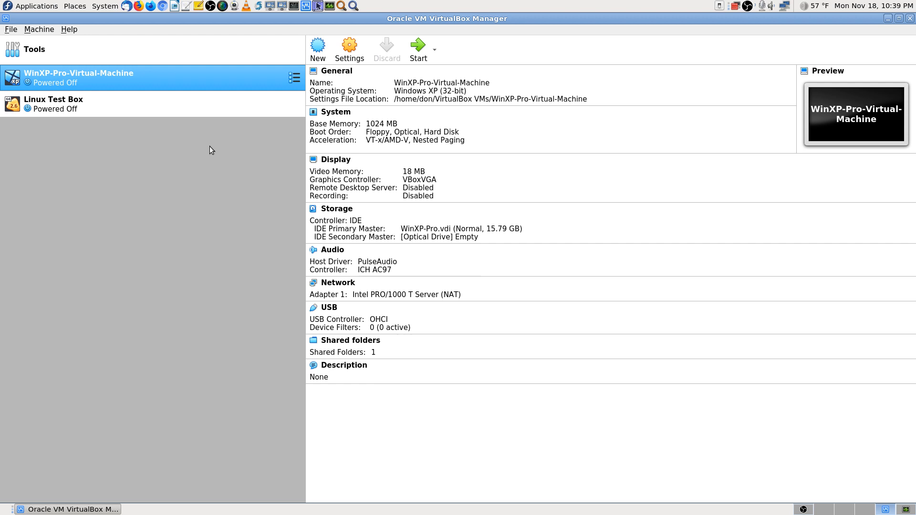
# Step: Start WinXP-Pro-Virtual-Machine from the VirtualBox Manager
pyautogui.click(418, 48)
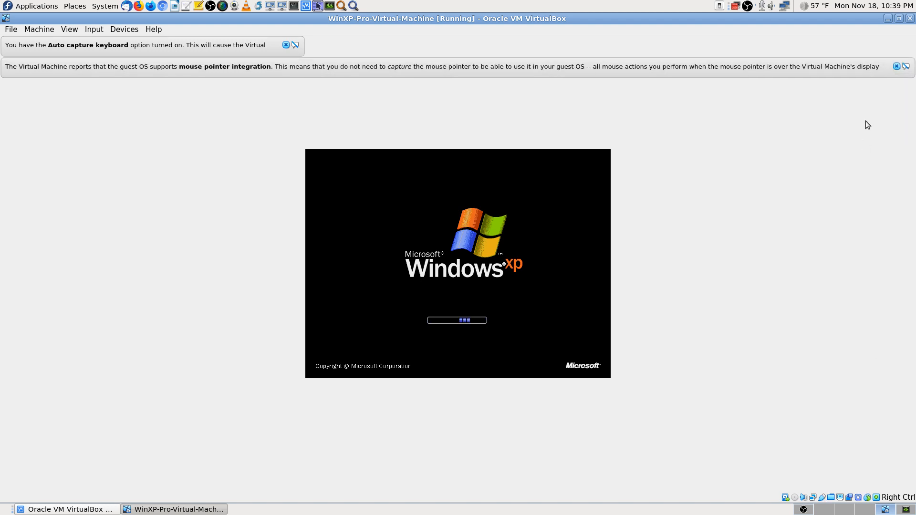
# Step: Close the mouse integration and auto-capture keyboard notices while Windows XP boots
pyautogui.click(896, 67)
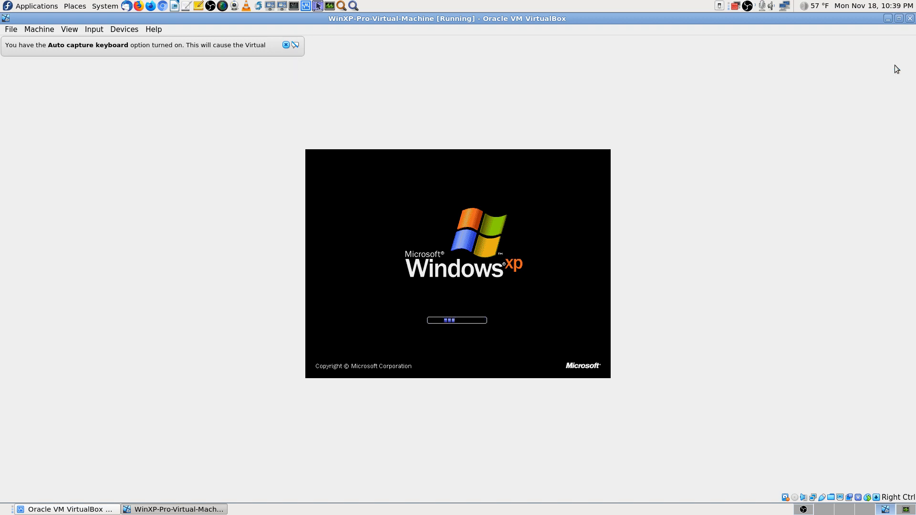
pyautogui.click(286, 44)
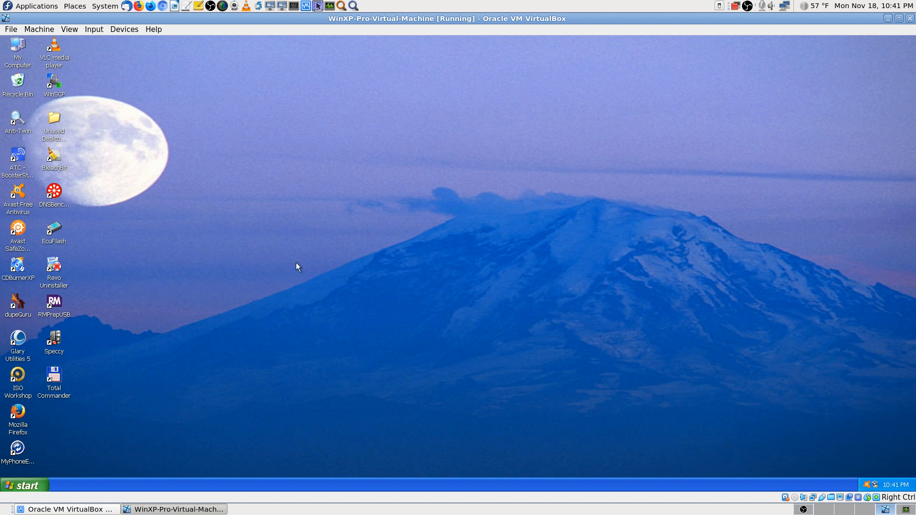
# Step: Look through the host's Applications > System Tools menu to GParted, then close it
pyautogui.click(54, 6)
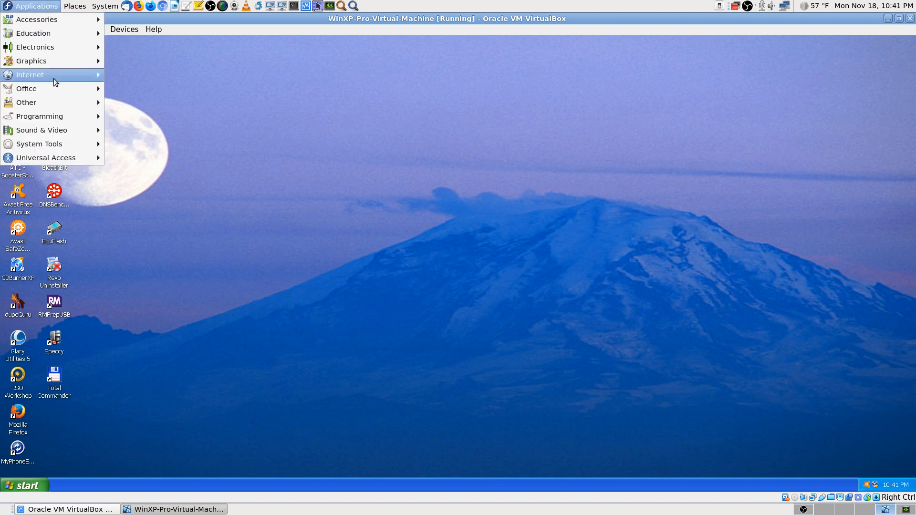
pyautogui.moveTo(70, 145)
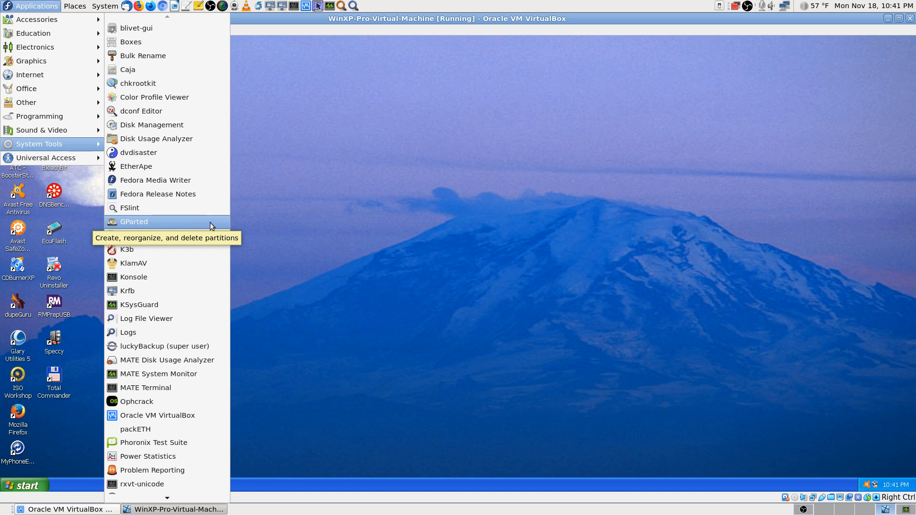
pyautogui.click(647, 226)
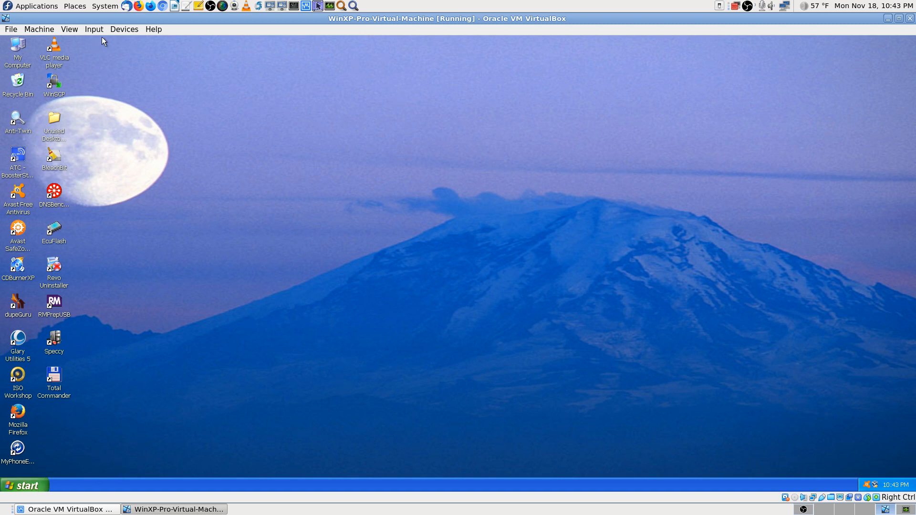
pyautogui.click(125, 28)
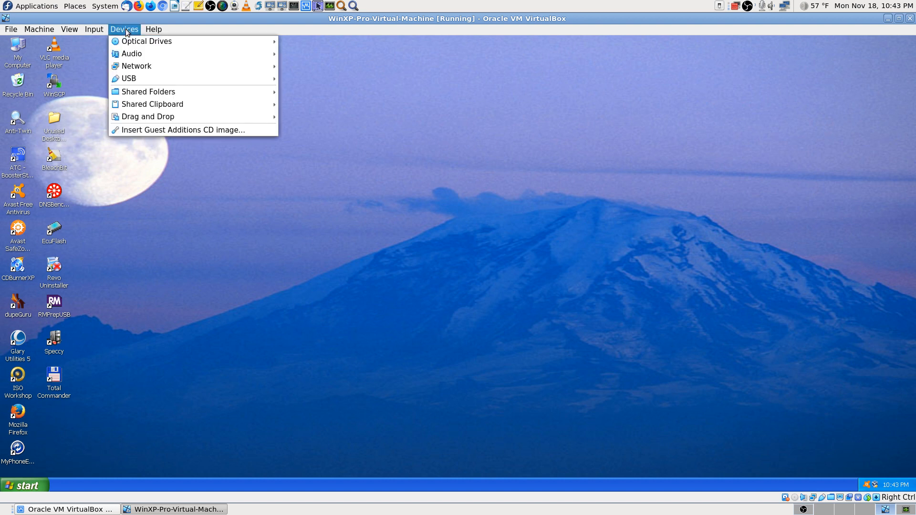
pyautogui.moveTo(139, 79)
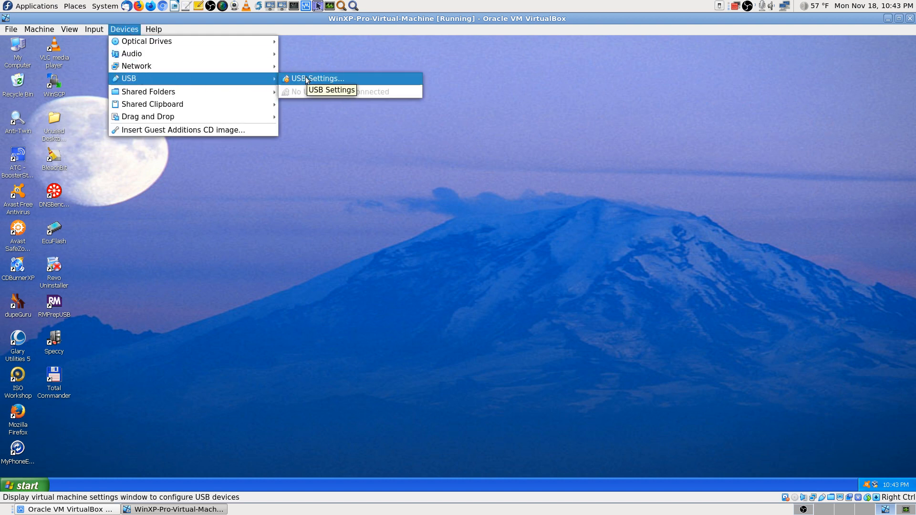
pyautogui.click(85, 283)
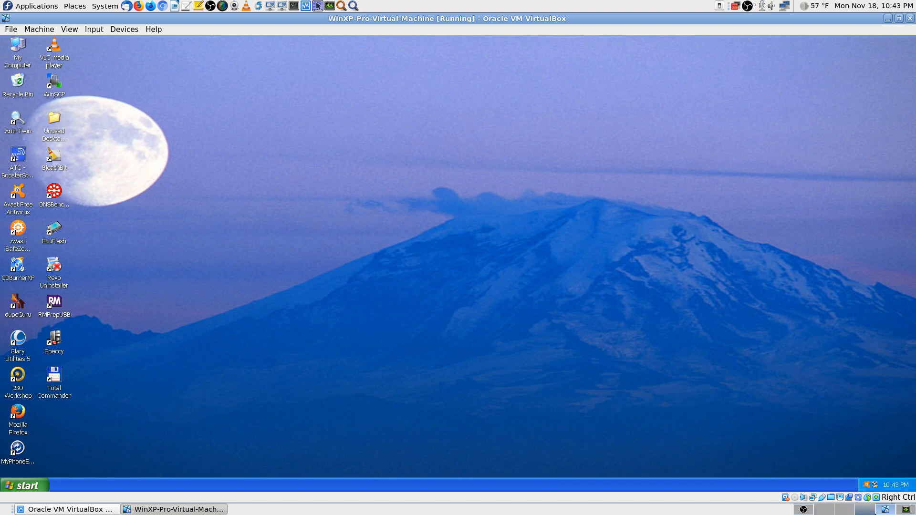
pyautogui.click(826, 512)
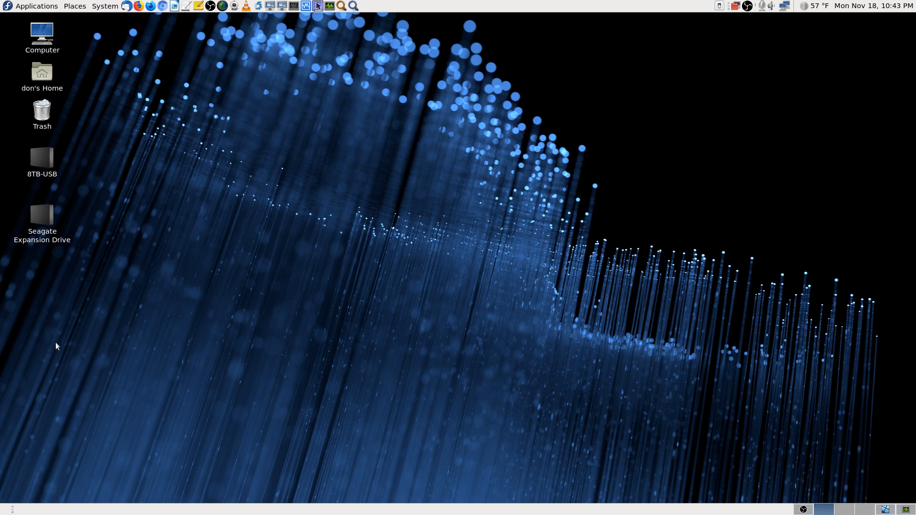
pyautogui.click(885, 510)
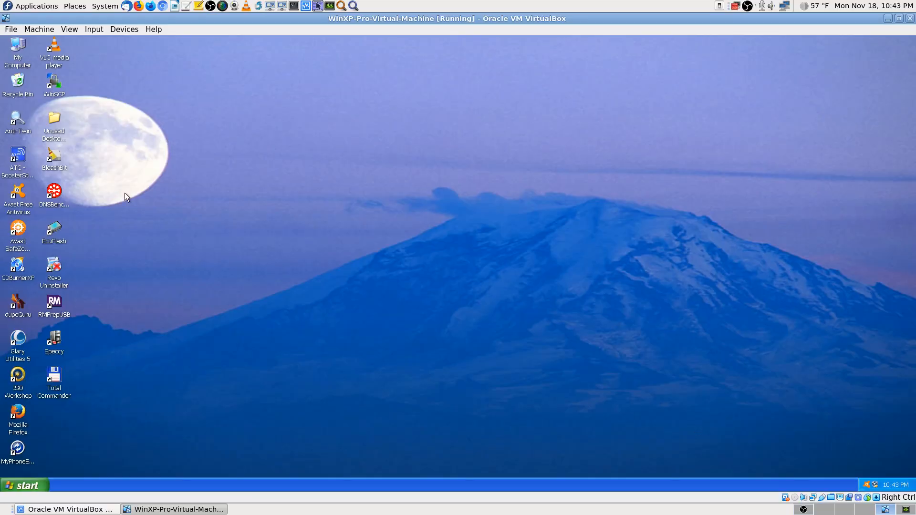
pyautogui.click(124, 33)
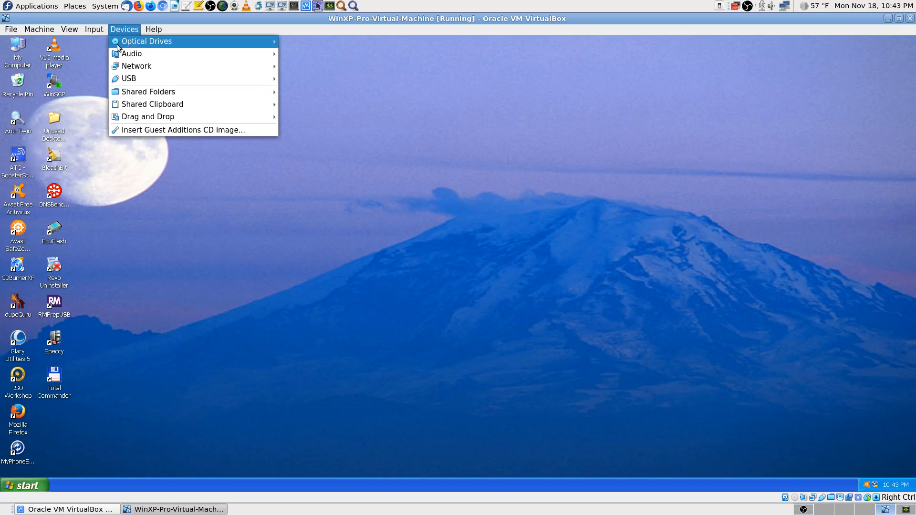
pyautogui.moveTo(148, 42)
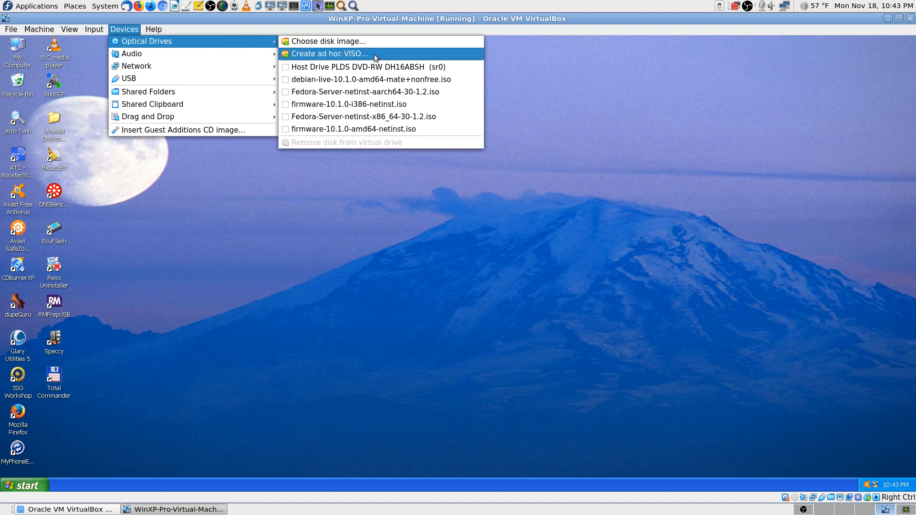
pyautogui.click(202, 196)
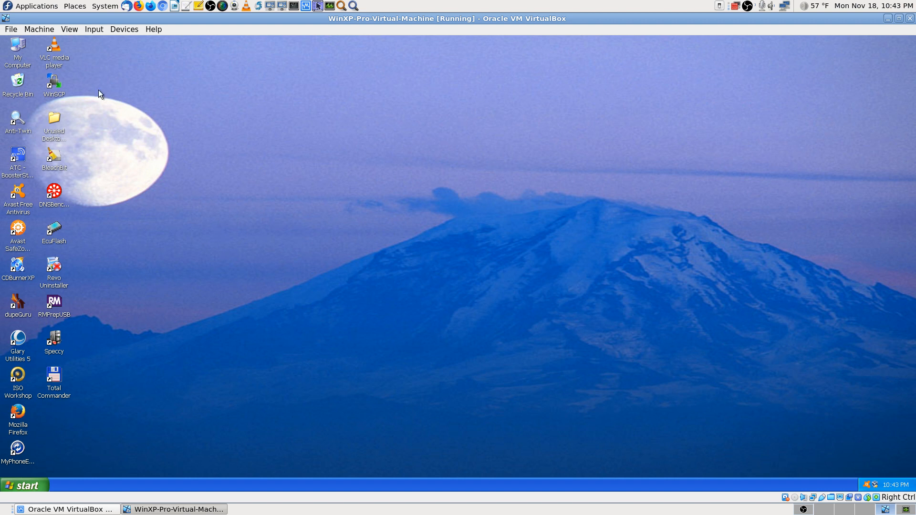
# Step: Save a host screenshot of the Host+F prompt and switch the Windows XP VM to full-screen
pyautogui.click(69, 30)
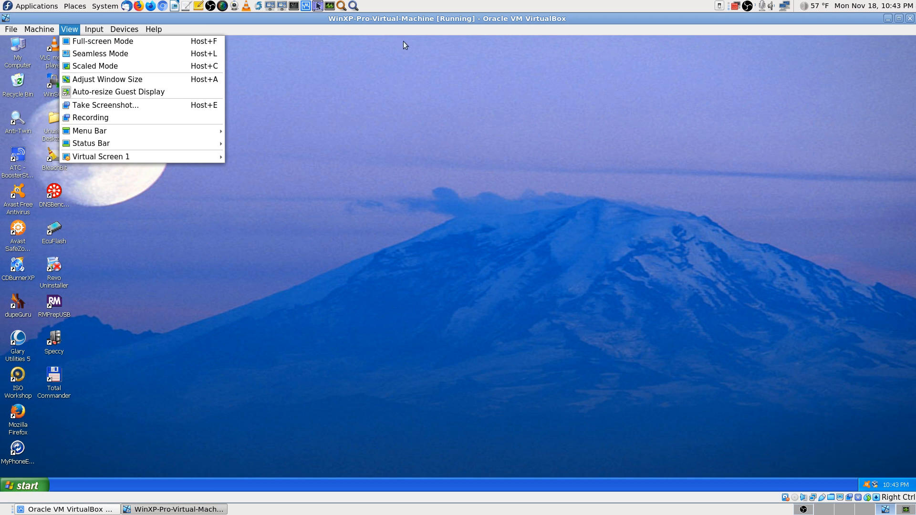
pyautogui.click(369, 89)
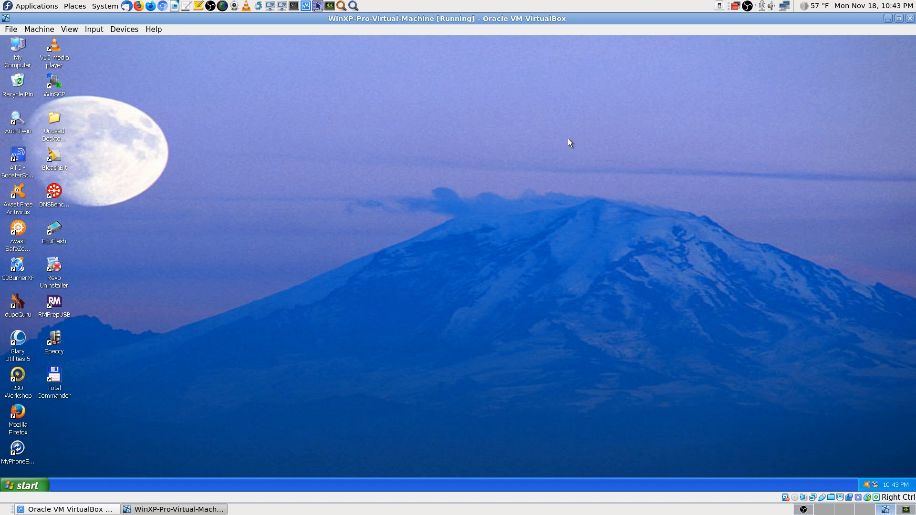
pyautogui.press('Control_R+f')
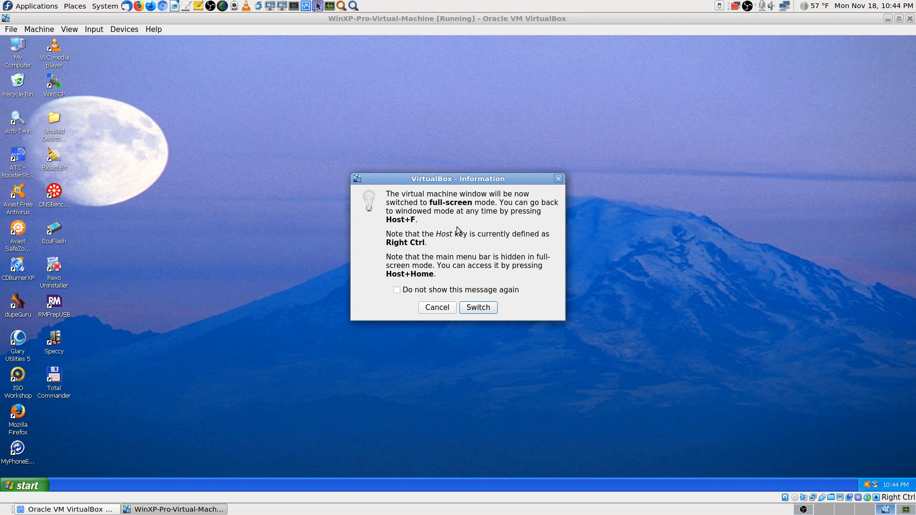
pyautogui.press('Print')
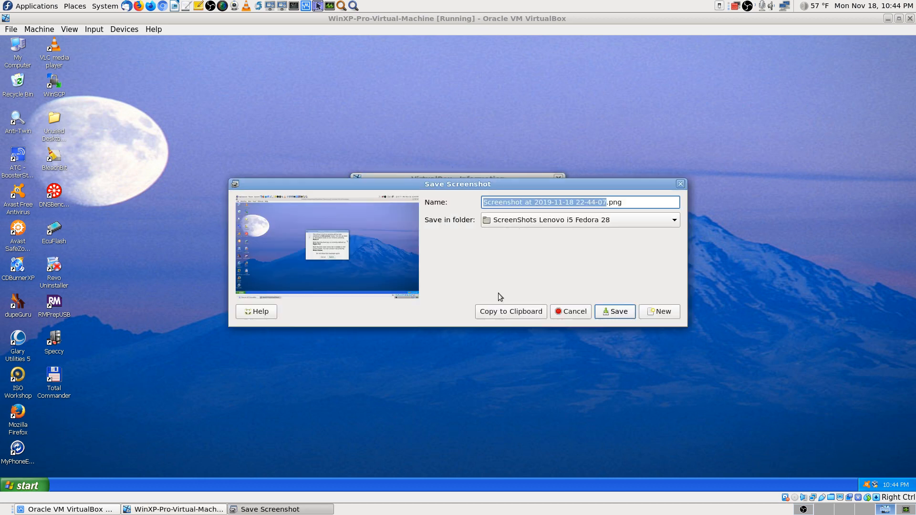
pyautogui.click(619, 312)
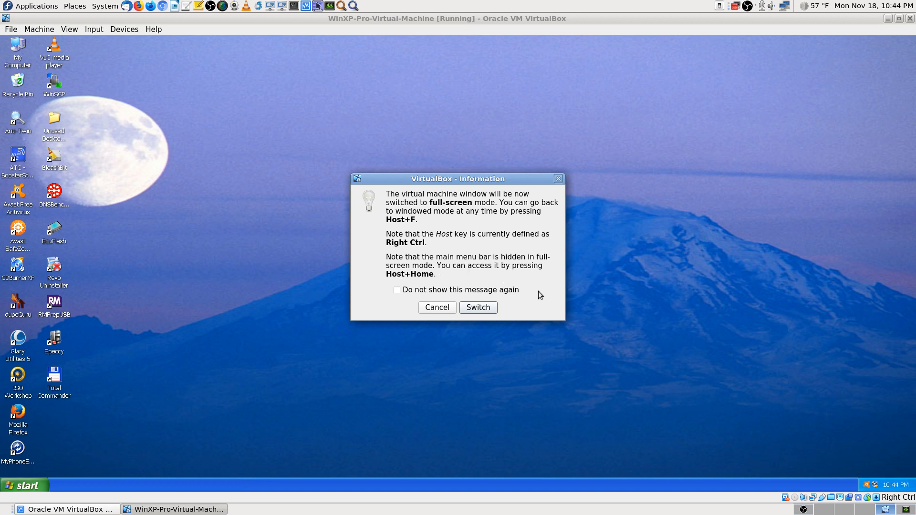
pyautogui.click(490, 308)
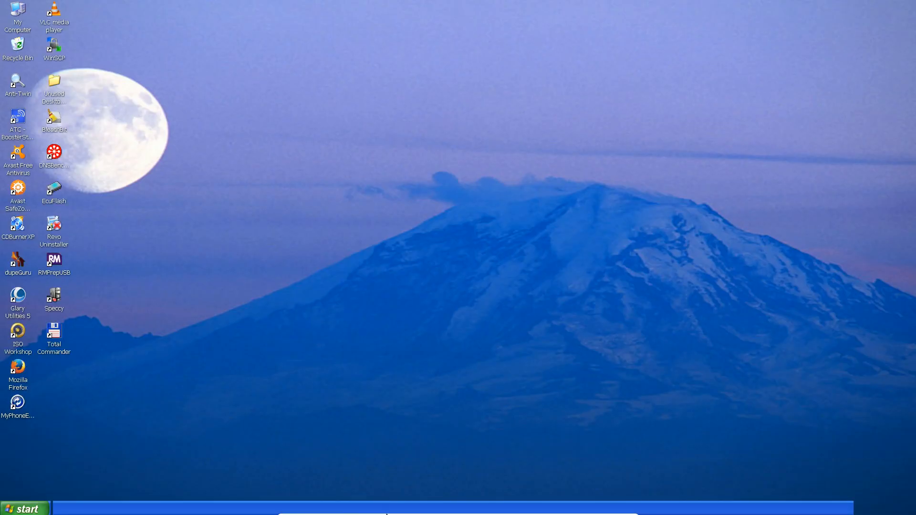
pyautogui.moveTo(432, 514)
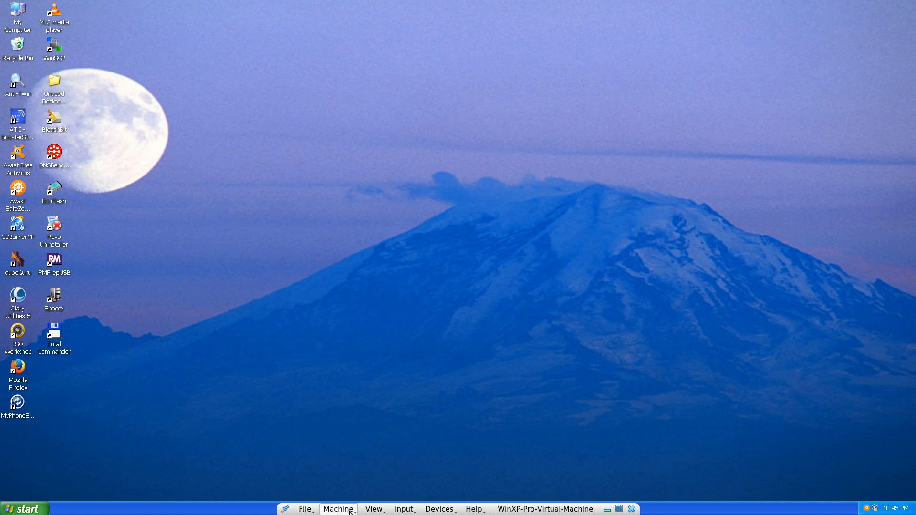
# Step: Open USB Settings for the WinXP VM via Devices > USB on the mini toolbar
pyautogui.click(440, 509)
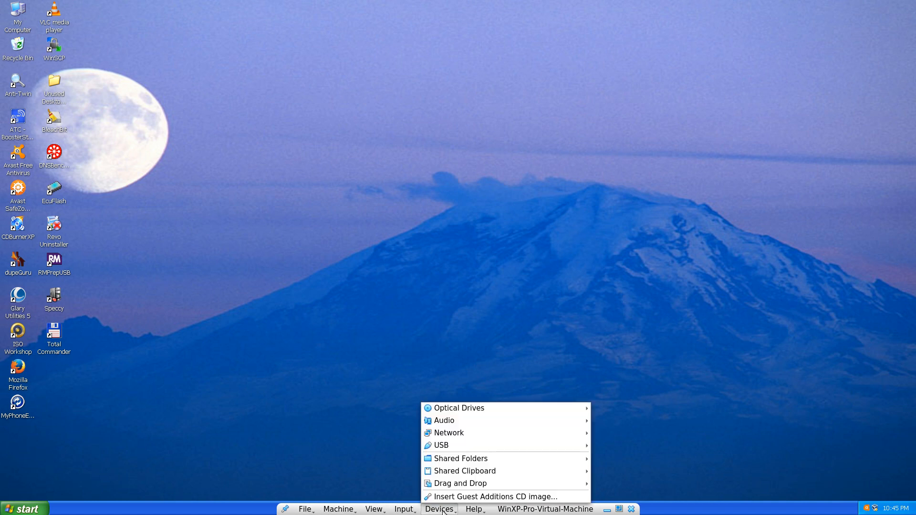
pyautogui.moveTo(470, 465)
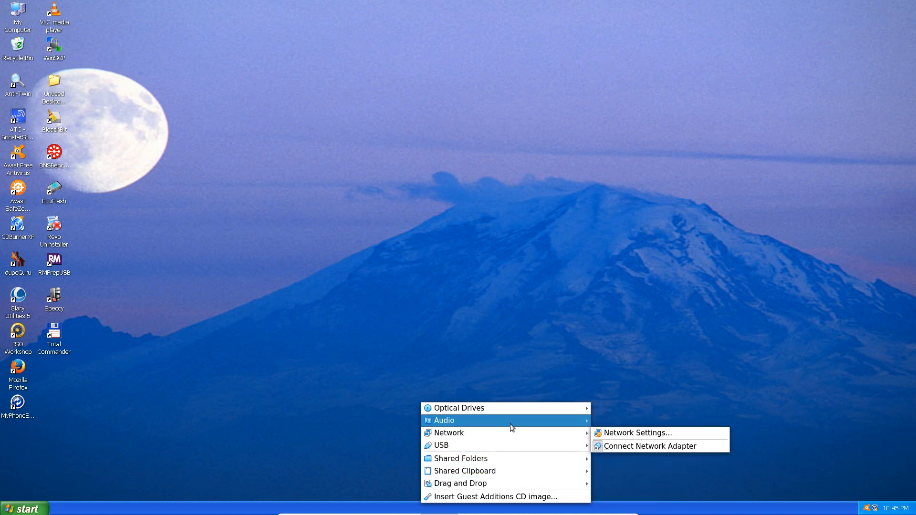
pyautogui.moveTo(509, 444)
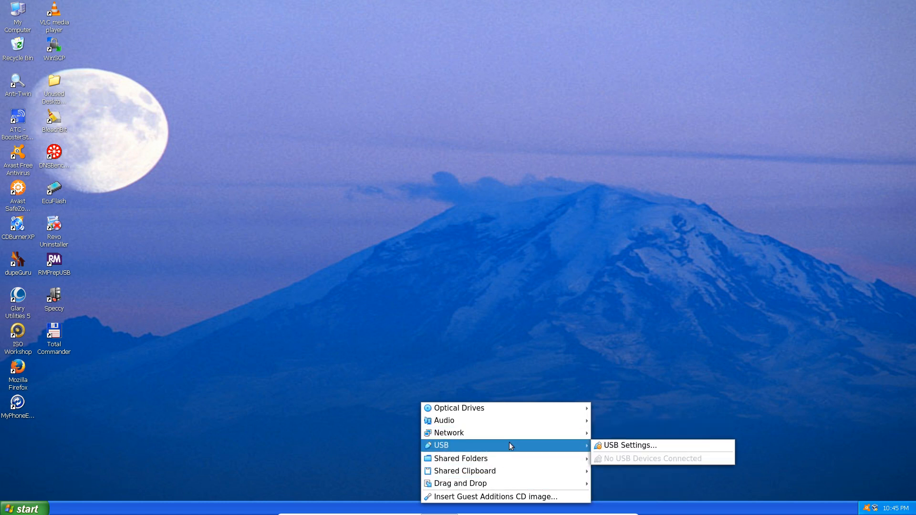
pyautogui.click(640, 446)
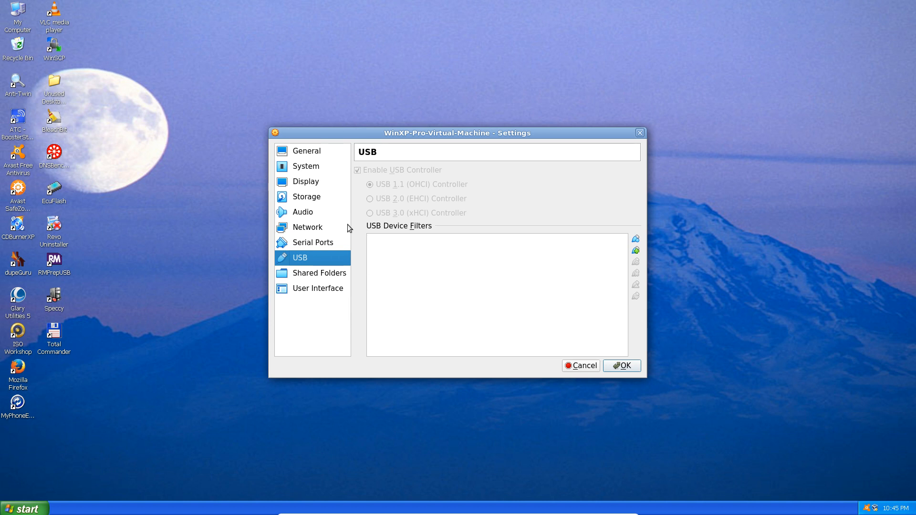
pyautogui.click(635, 251)
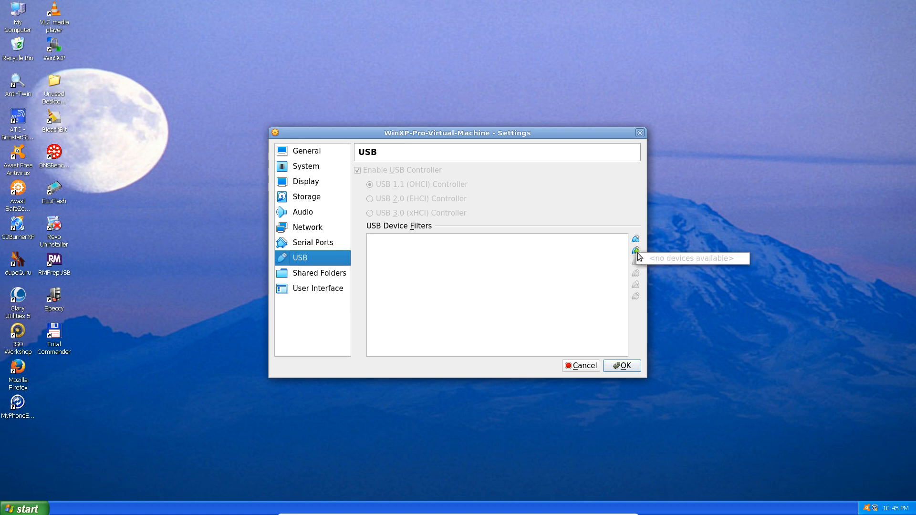
pyautogui.click(598, 218)
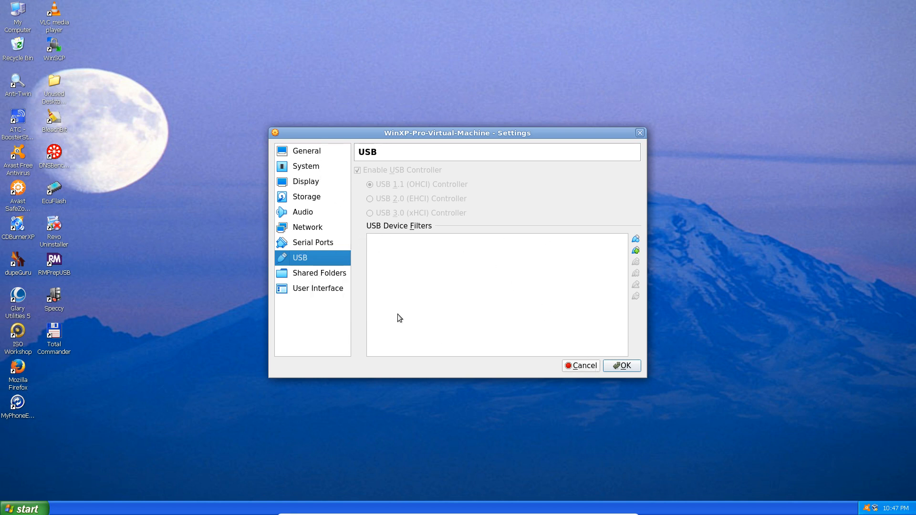
# Step: Cancel the open settings and shut down Windows XP via Start > Turn Off Computer > Turn Off
pyautogui.click(590, 365)
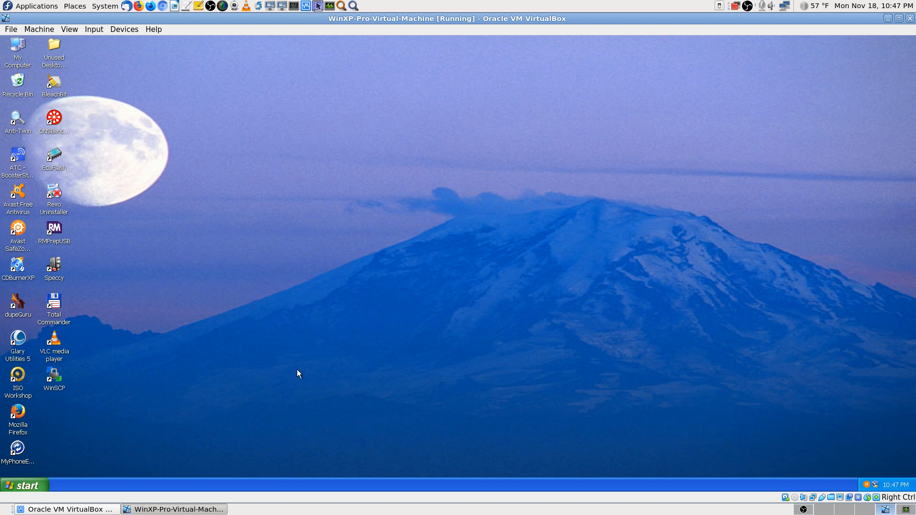
pyautogui.click(25, 484)
pyautogui.click(126, 468)
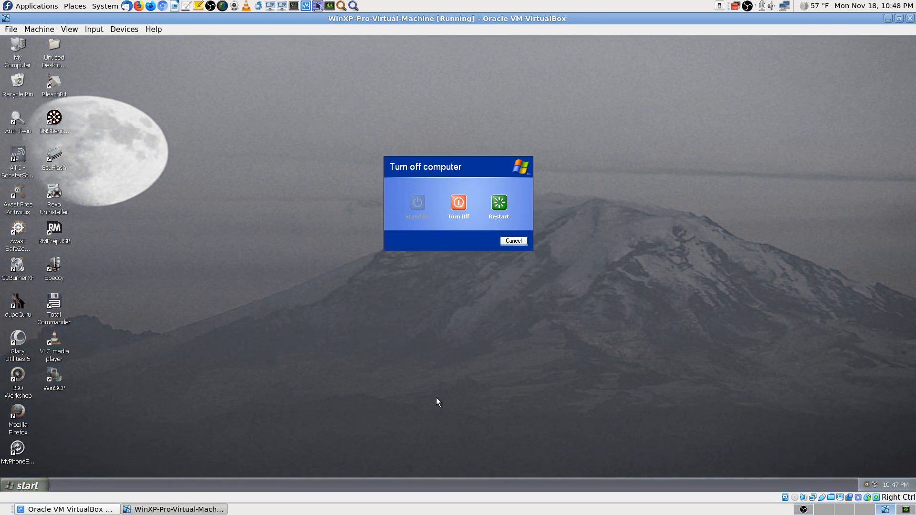
pyautogui.click(457, 205)
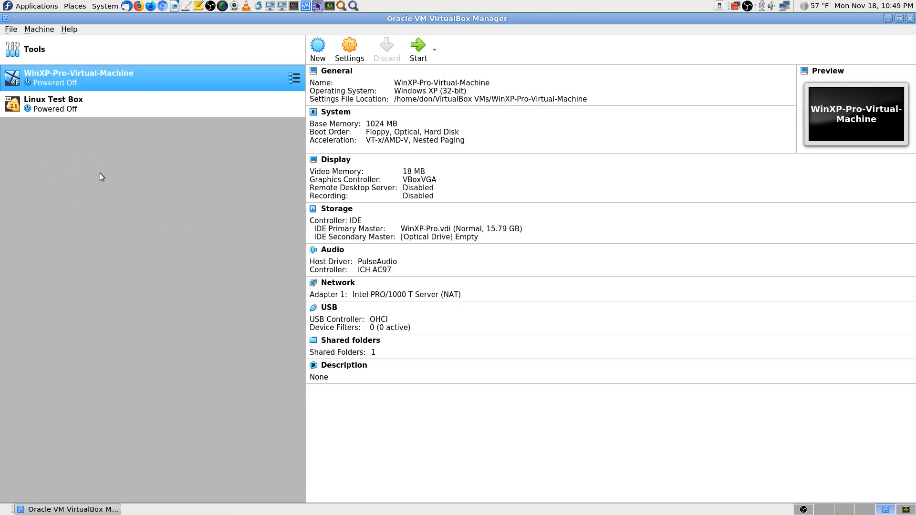
# Step: Set WinXP-Pro-Virtual-Machine's USB controller to USB 2.0 (EHCI), add one device filter, and save
pyautogui.click(350, 48)
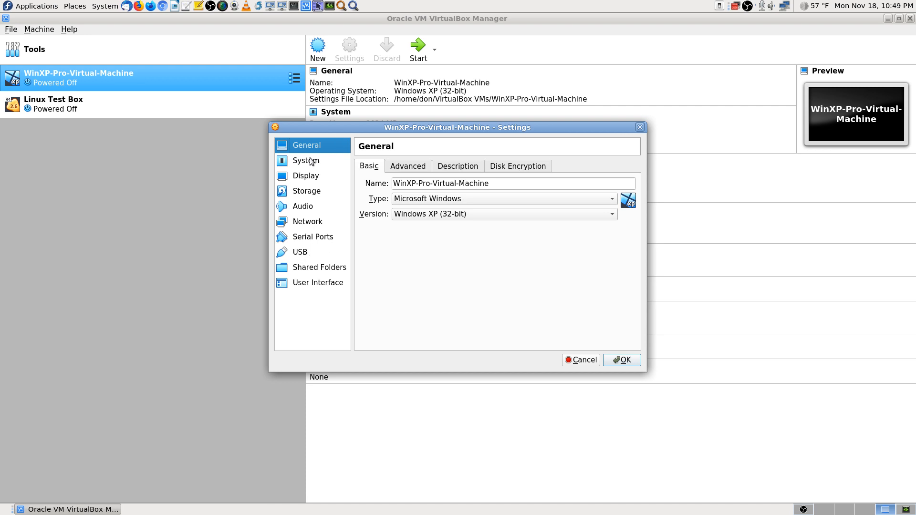
pyautogui.click(303, 255)
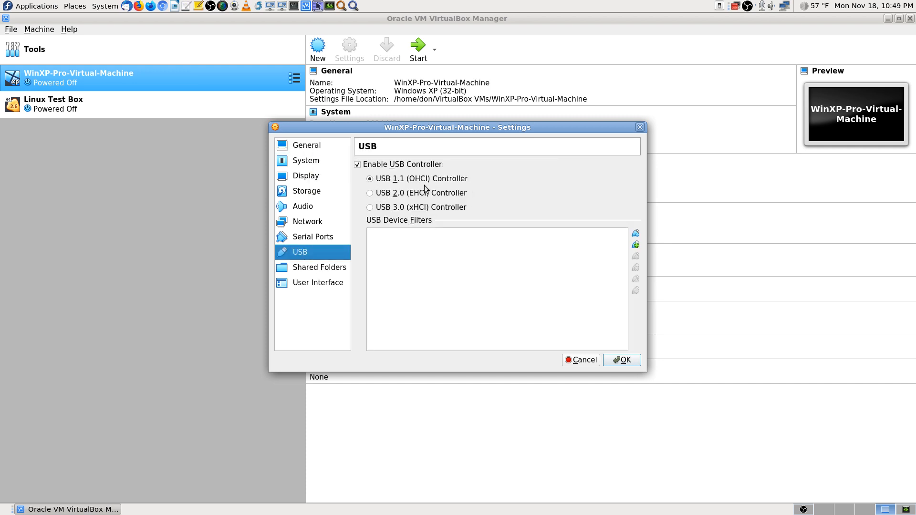
pyautogui.click(370, 194)
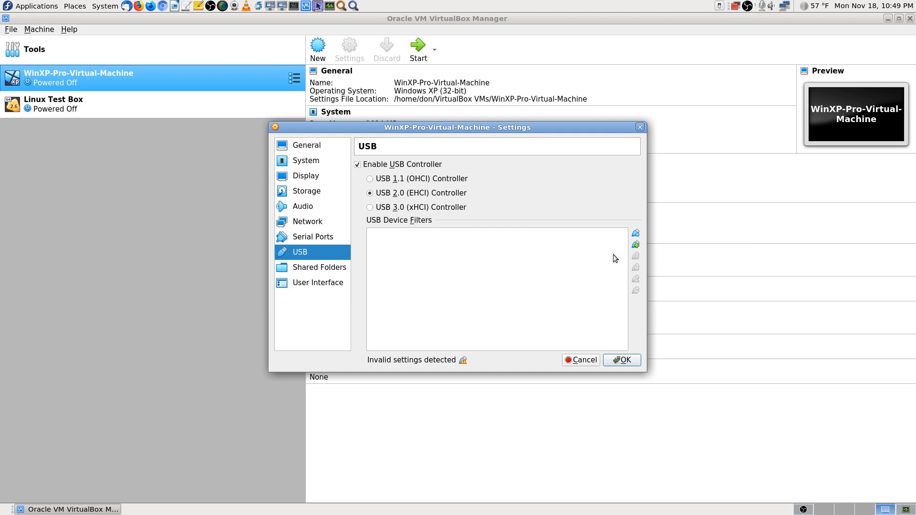
pyautogui.click(636, 234)
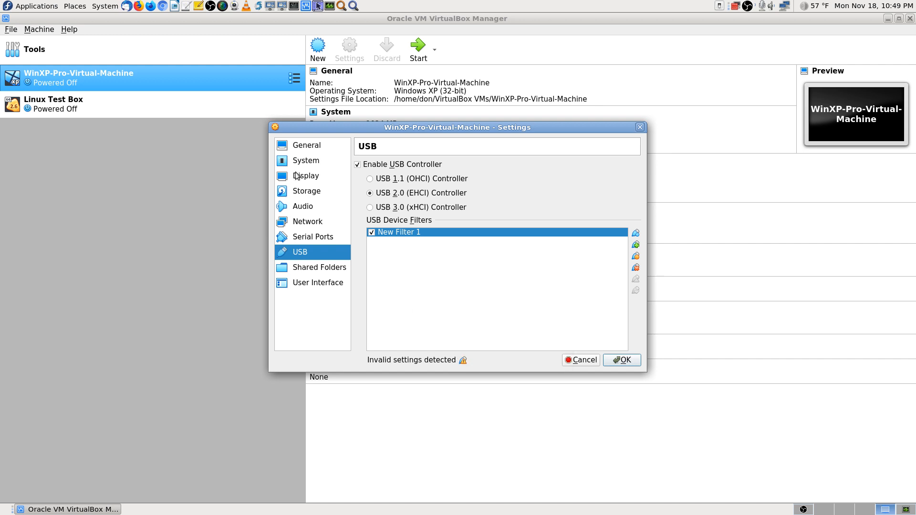
pyautogui.click(623, 361)
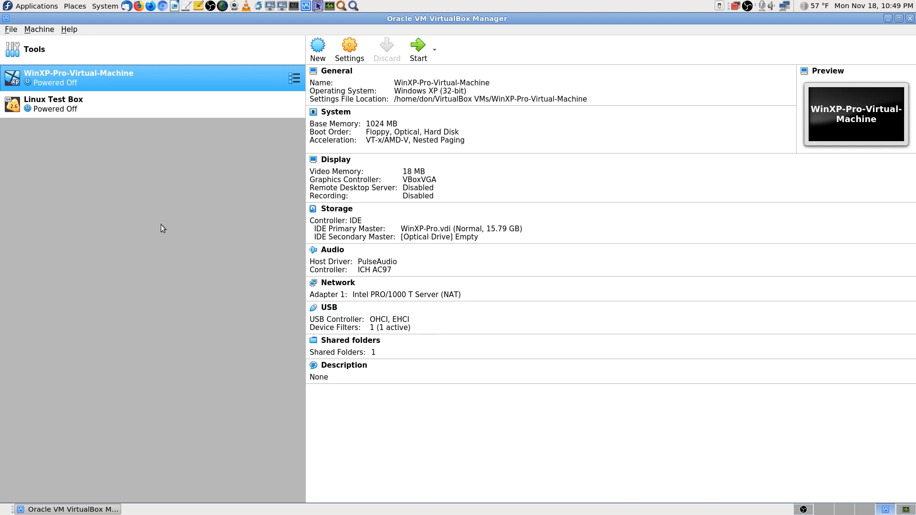
# Step: Start the XP machine and expand the 'USB 2.0 controller not found' error details
pyautogui.click(426, 40)
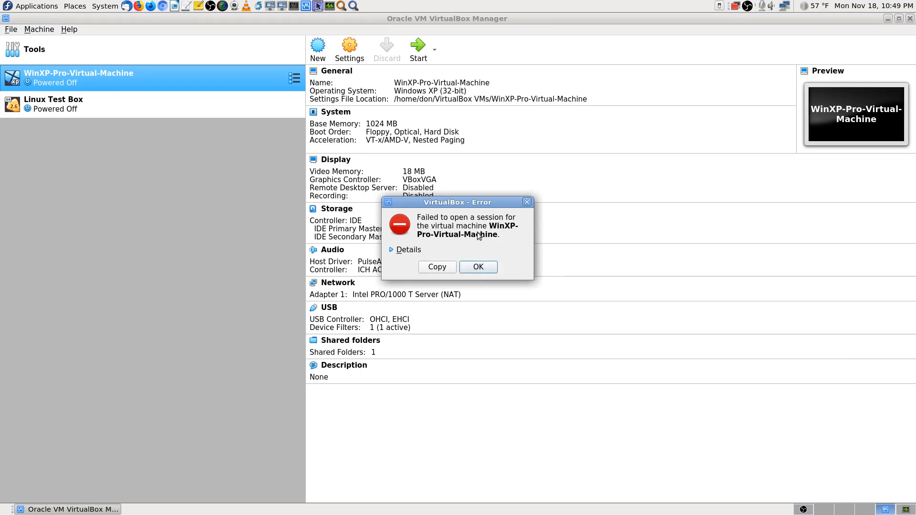
pyautogui.click(392, 251)
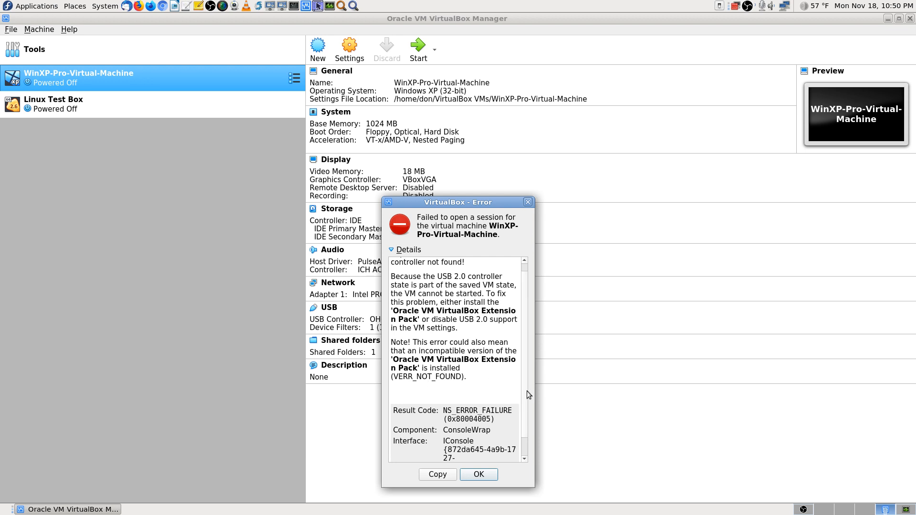
pyautogui.moveTo(523, 388); pyautogui.dragTo(530, 339)
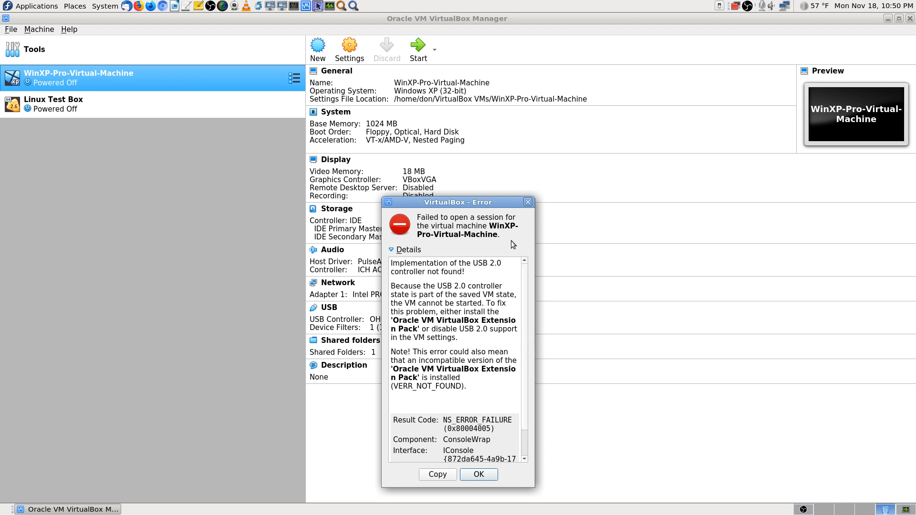
# Step: Screenshot the expanded error details and scroll through the message text
pyautogui.press('Print')
pyautogui.press('Return')
pyautogui.scroll(-2, 523, 429)
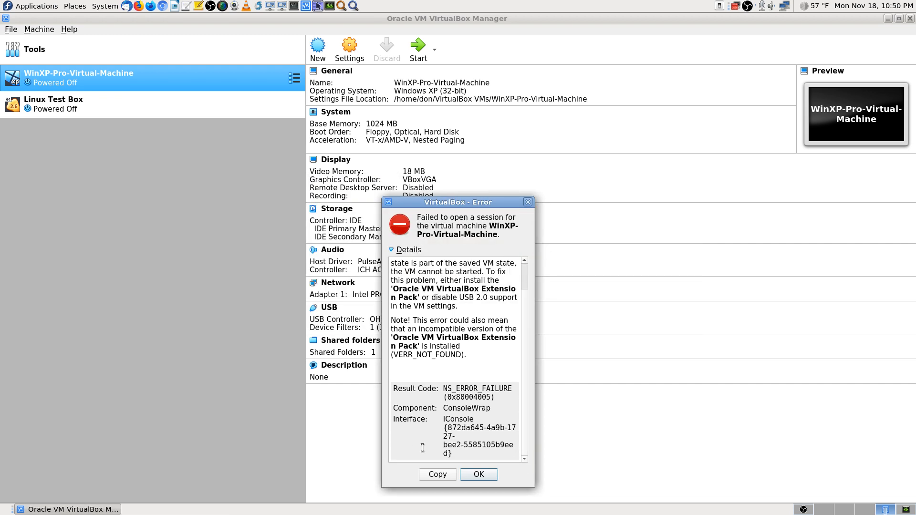
pyautogui.press('Return')
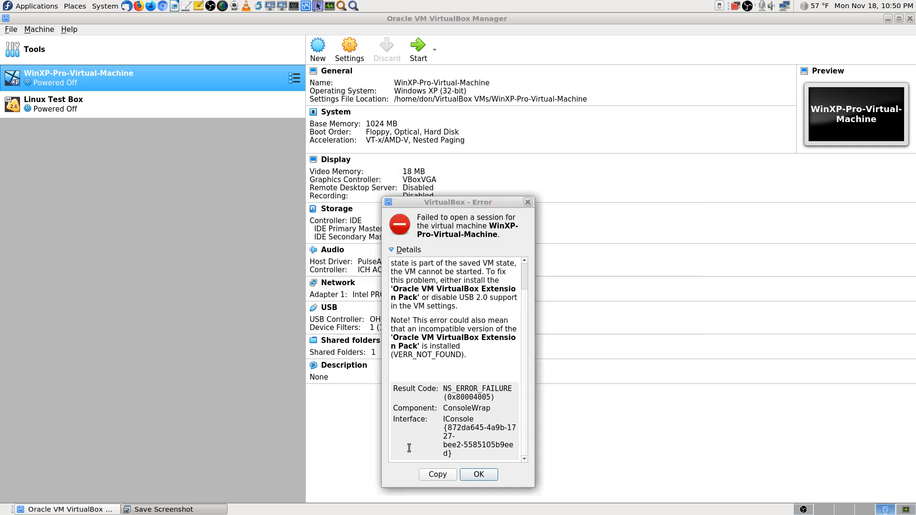
# Step: Dismiss the error, switch the USB controller back to USB 1.1 (OHCI), screenshot it, and save
pyautogui.click(485, 476)
pyautogui.click(349, 47)
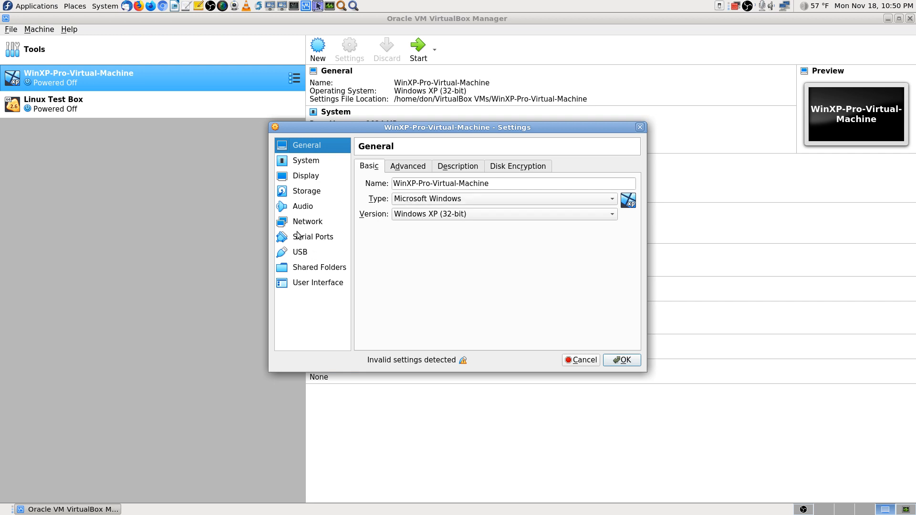
pyautogui.click(323, 250)
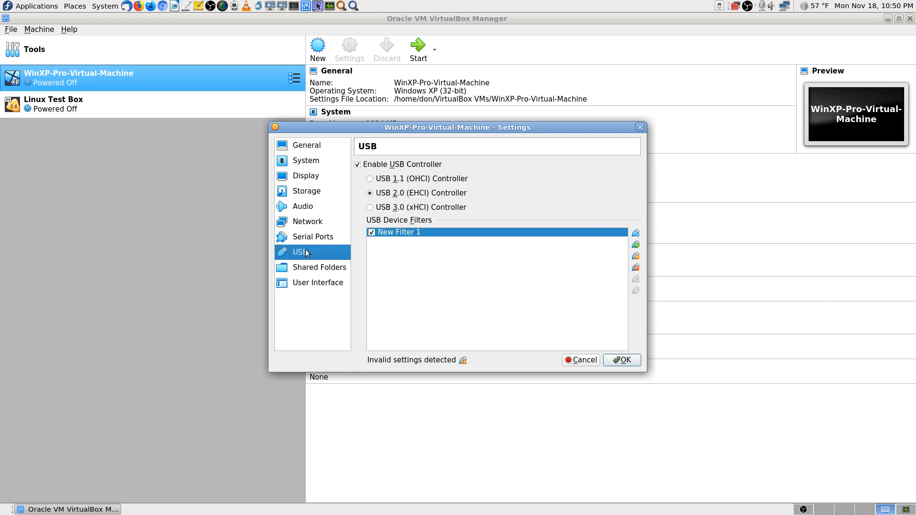
pyautogui.click(408, 180)
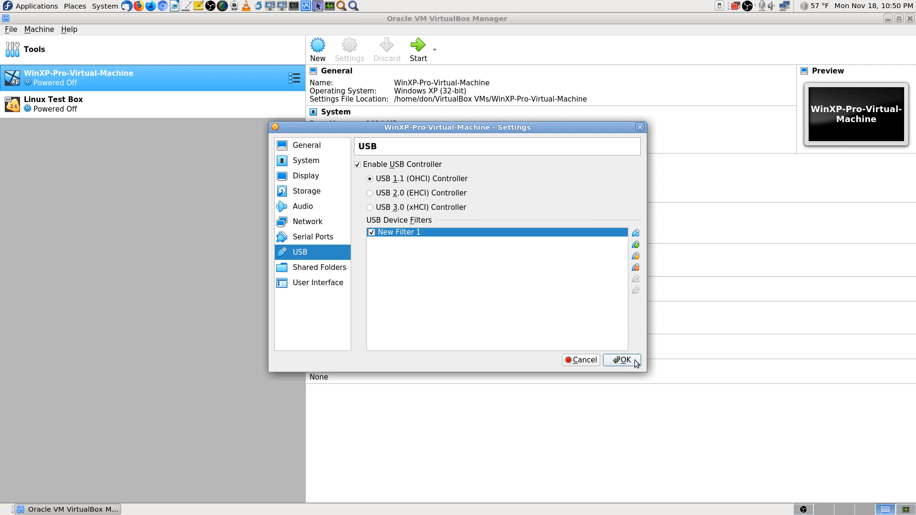
pyautogui.press('Print')
pyautogui.press('Return')
pyautogui.click(635, 360)
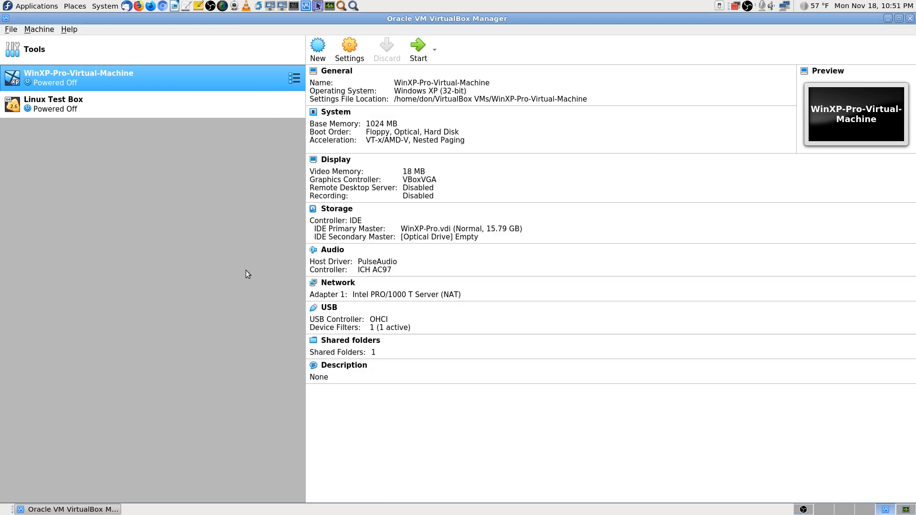
# Step: Start WinXP-Pro-Virtual-Machine and close the mouse integration notice once the desktop appears
pyautogui.click(418, 48)
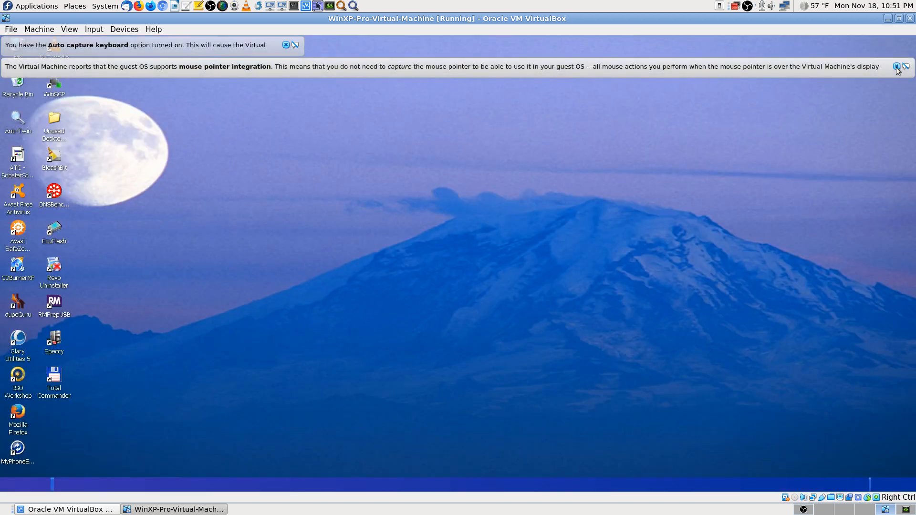
pyautogui.click(896, 66)
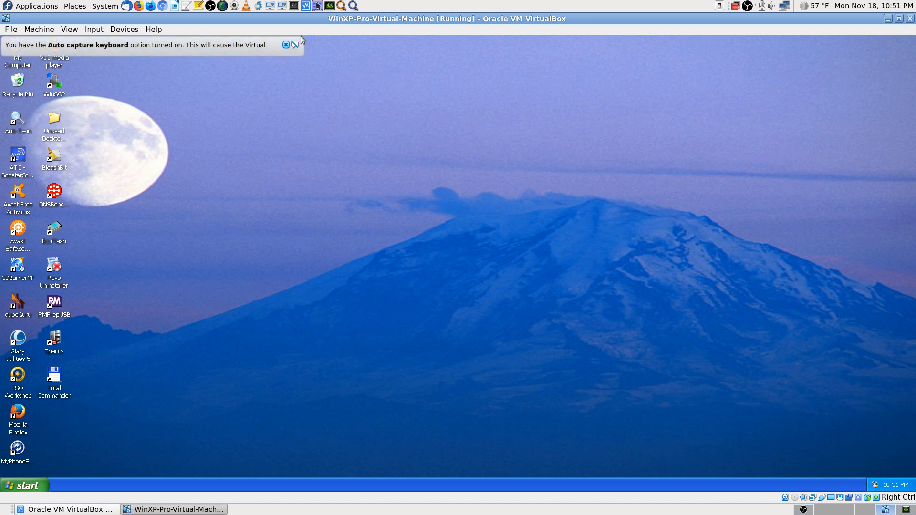
# Step: Close the auto-capture keyboard notice, then open and close the XP Start menu
pyautogui.click(284, 43)
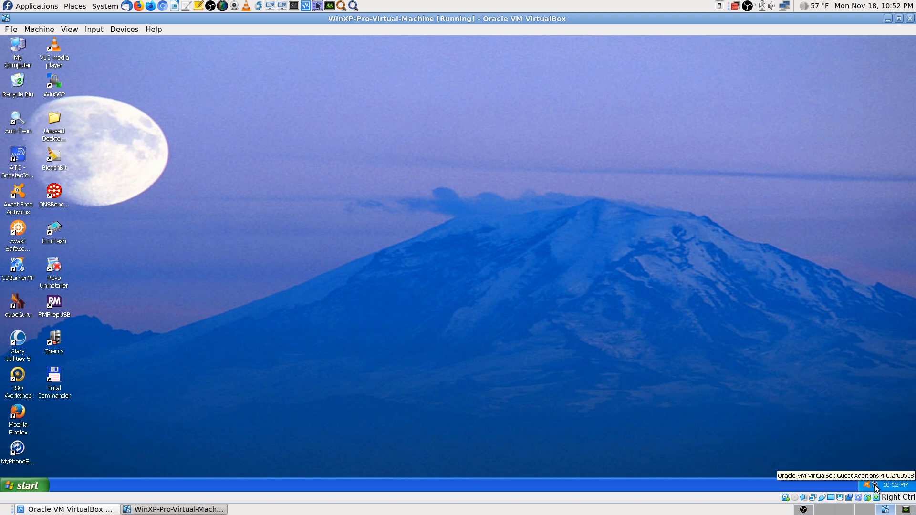
pyautogui.click(35, 488)
pyautogui.click(505, 289)
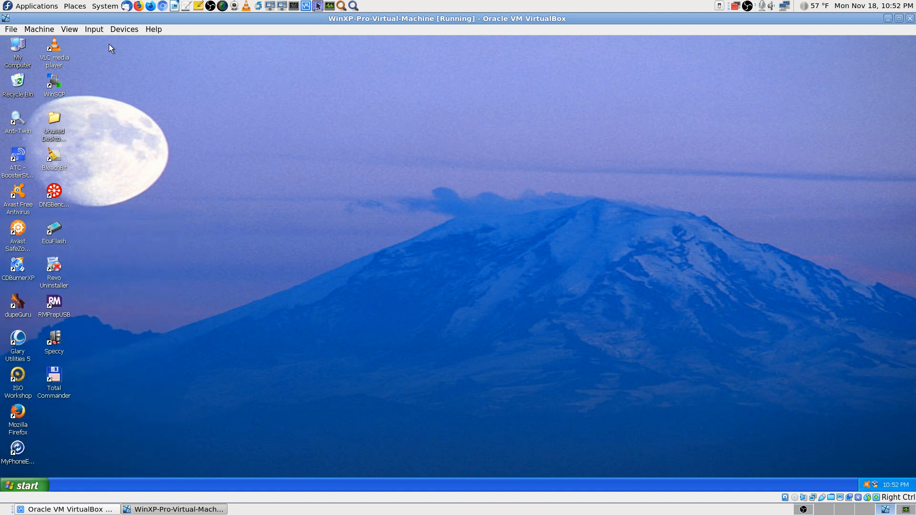
# Step: Show the Devices > USB submenu for the running XP machine
pyautogui.click(123, 30)
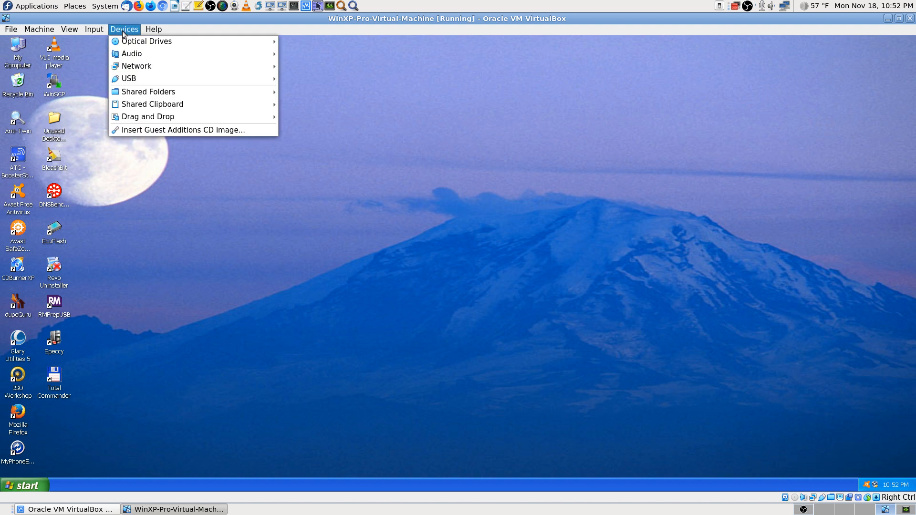
pyautogui.moveTo(132, 79)
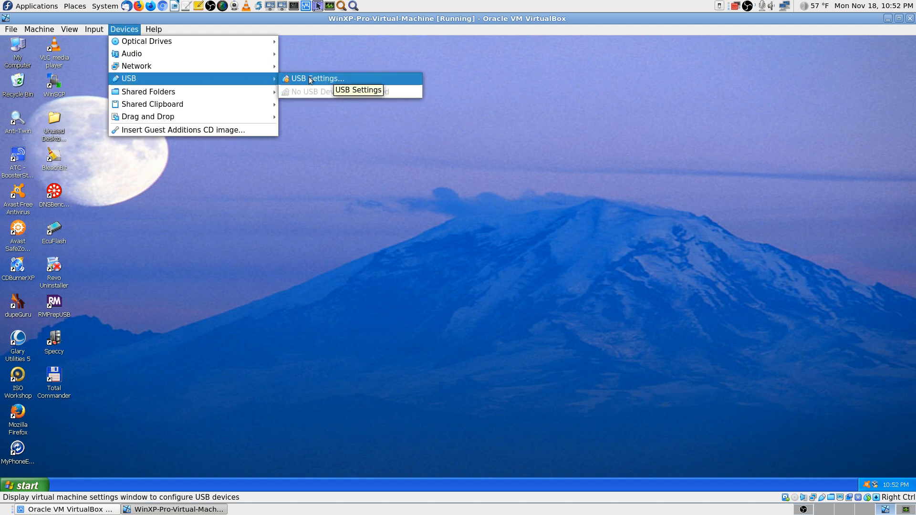
pyautogui.moveTo(161, 41)
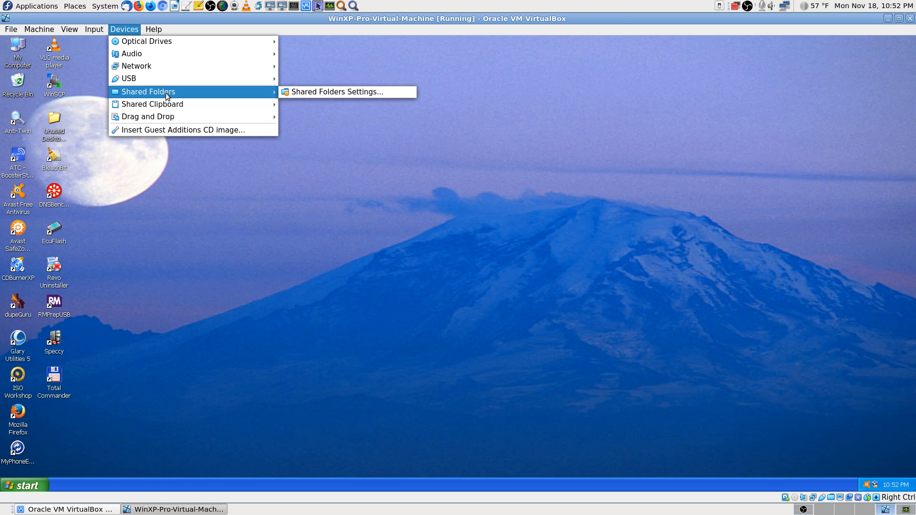
pyautogui.moveTo(170, 106)
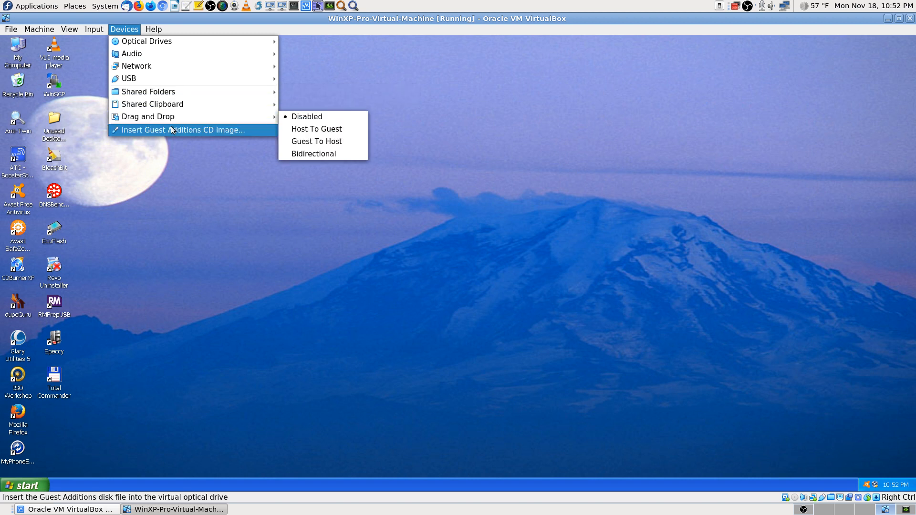
pyautogui.moveTo(181, 77)
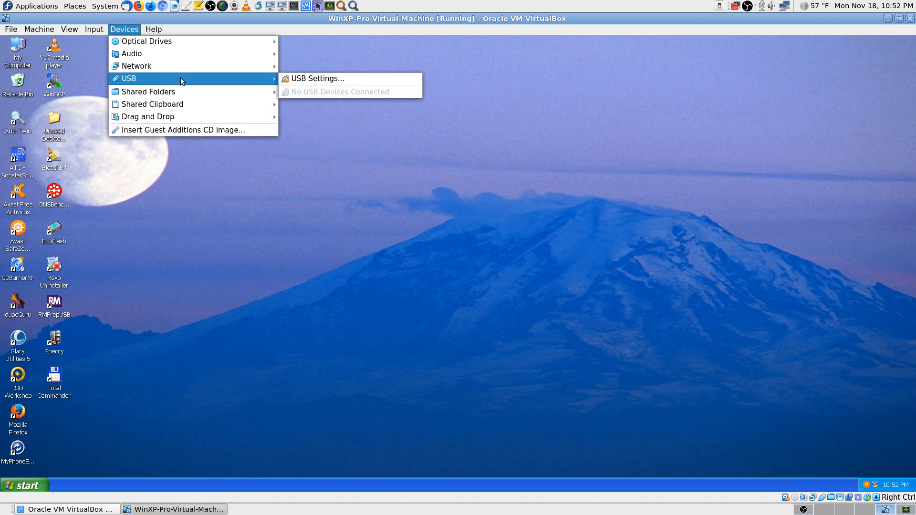
# Step: Open USB Settings, find no host devices to add as a filter, and cancel unchanged
pyautogui.click(316, 78)
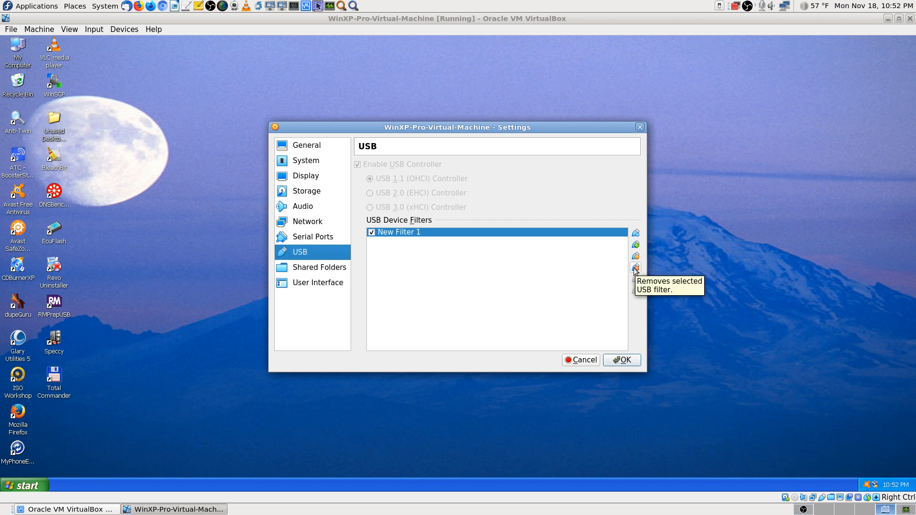
pyautogui.click(636, 245)
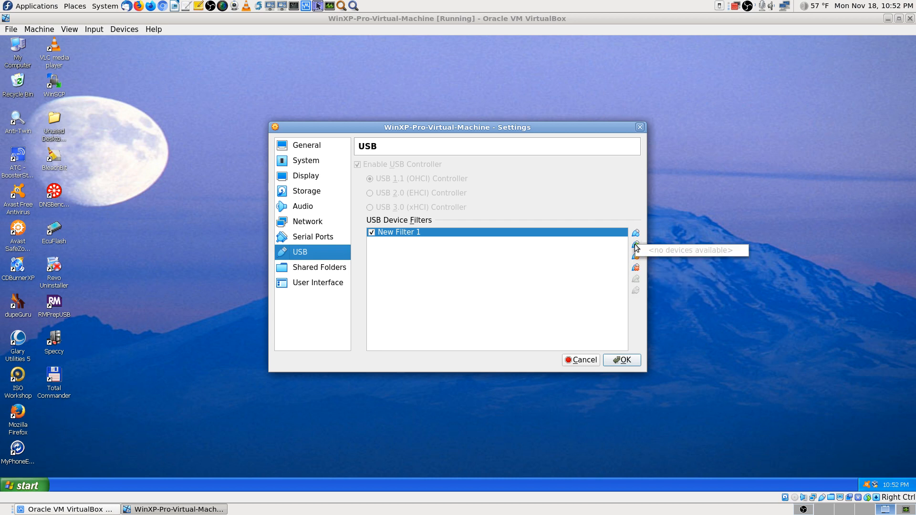
pyautogui.click(596, 270)
pyautogui.click(582, 358)
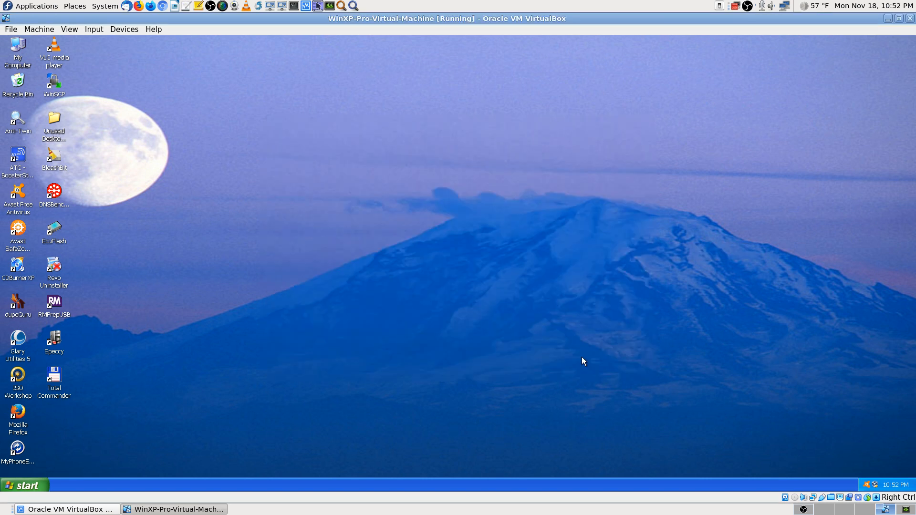
# Step: Browse the Input, Machine and File menus of the VM window without choosing anything
pyautogui.click(93, 30)
pyautogui.click(139, 143)
pyautogui.click(47, 30)
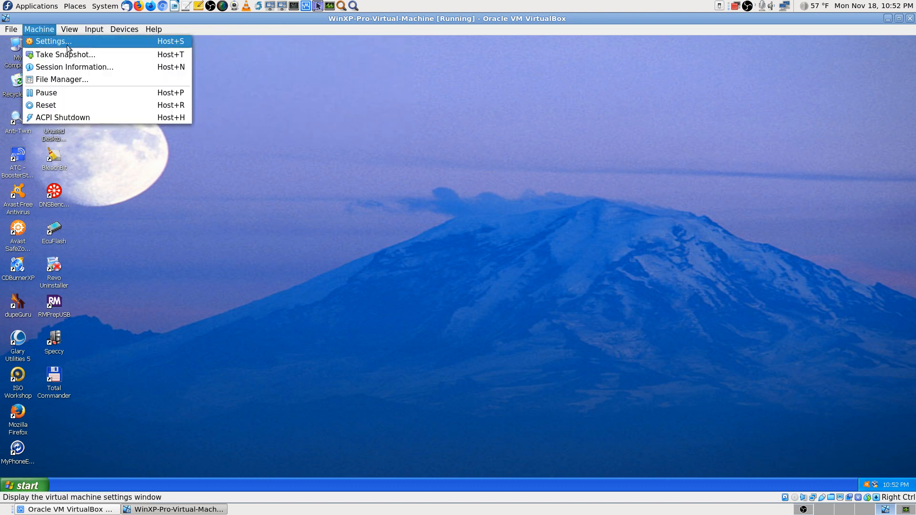
pyautogui.click(96, 155)
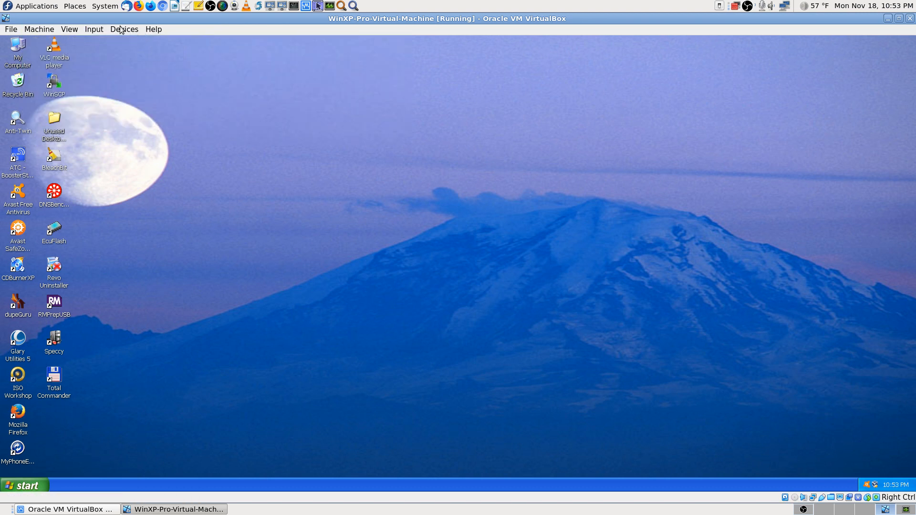
pyautogui.click(9, 30)
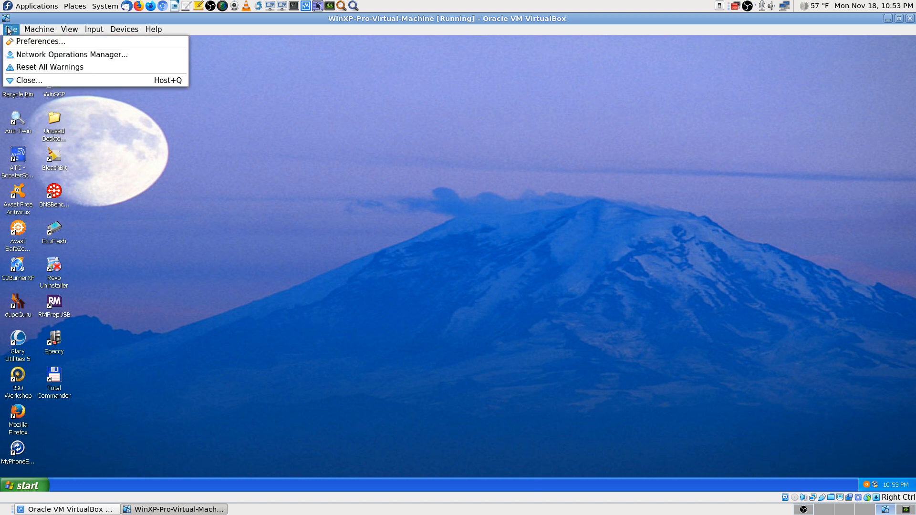
pyautogui.click(212, 175)
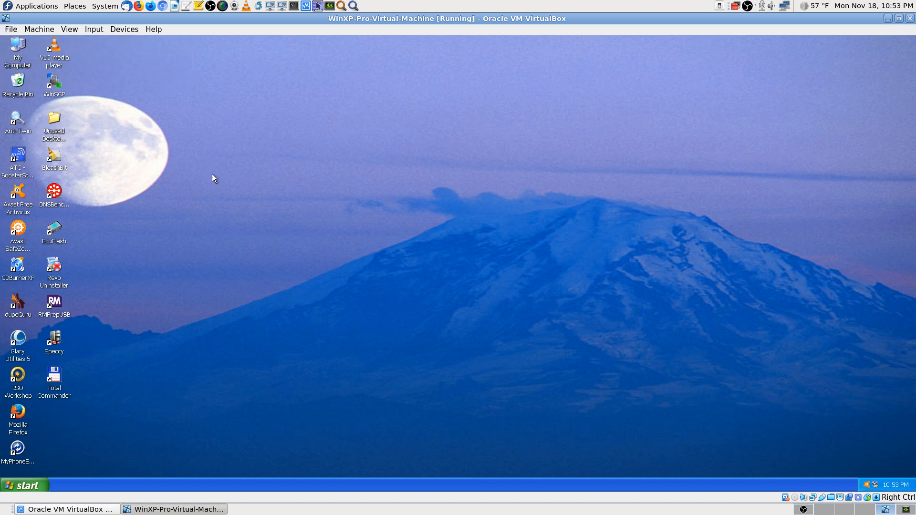
# Step: Inspect the Devices submenus, finding no USB devices attached, then switch to an empty host workspace
pyautogui.click(124, 30)
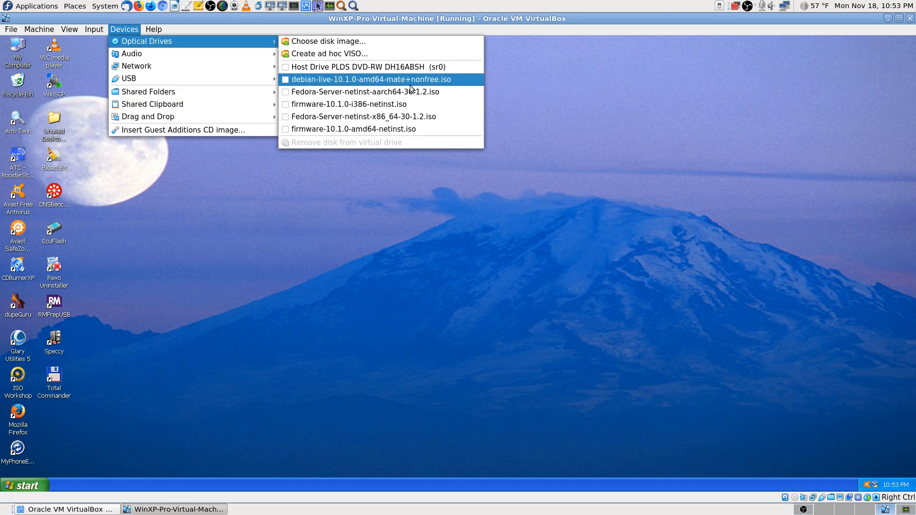
pyautogui.moveTo(210, 57)
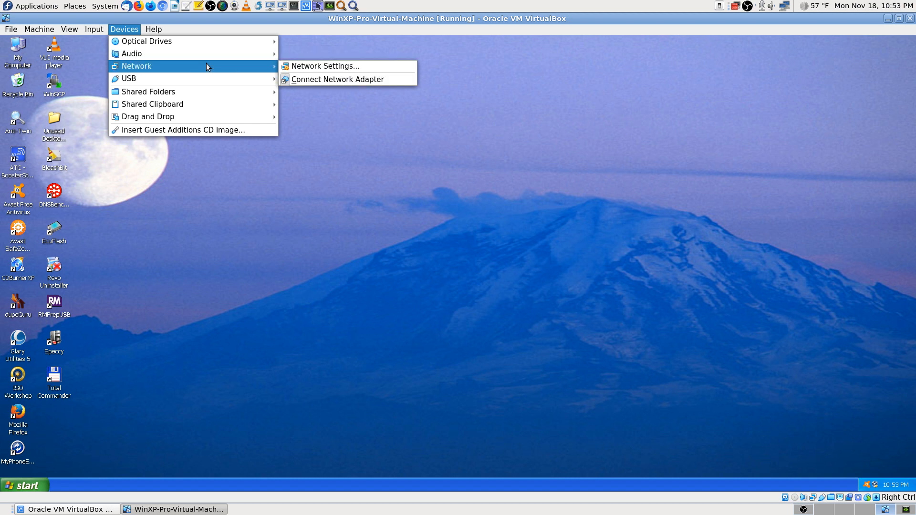
pyautogui.moveTo(208, 84)
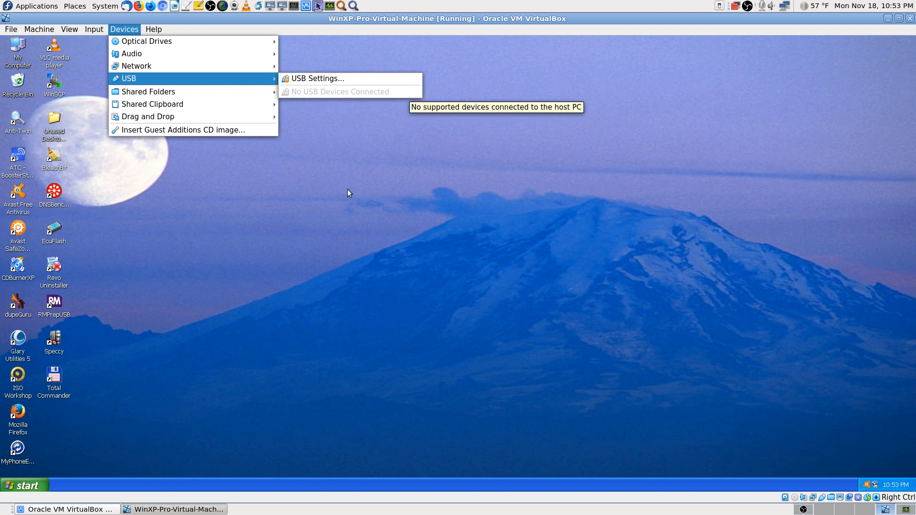
pyautogui.click(346, 213)
pyautogui.click(823, 510)
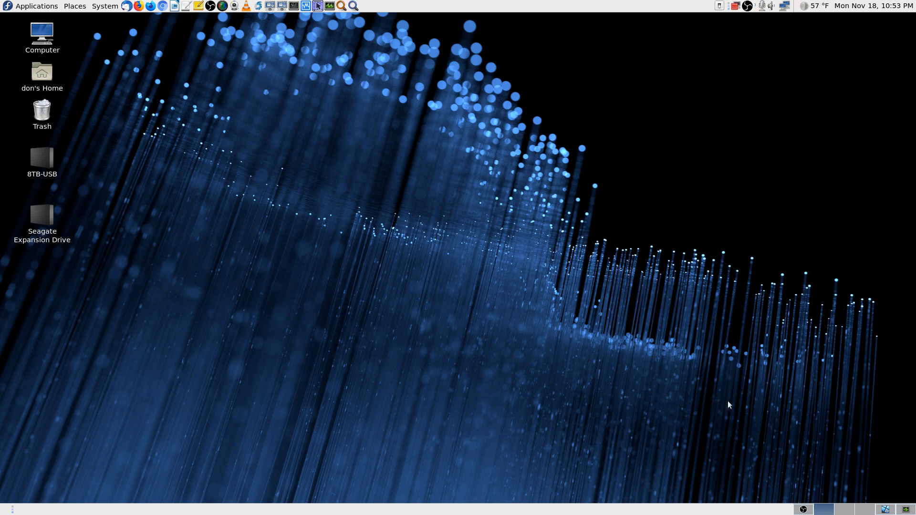
# Step: Flip between workspaces, ending on the one showing the running Windows XP VM
pyautogui.click(885, 510)
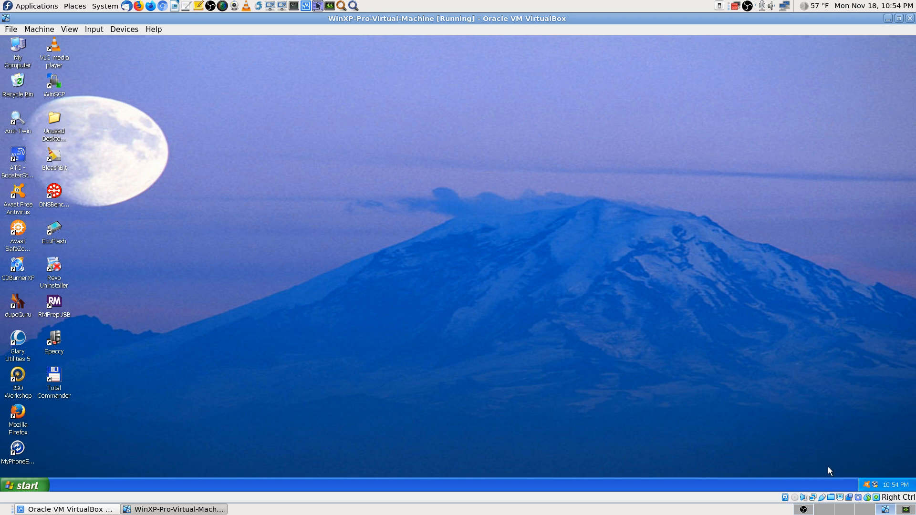
pyautogui.click(824, 509)
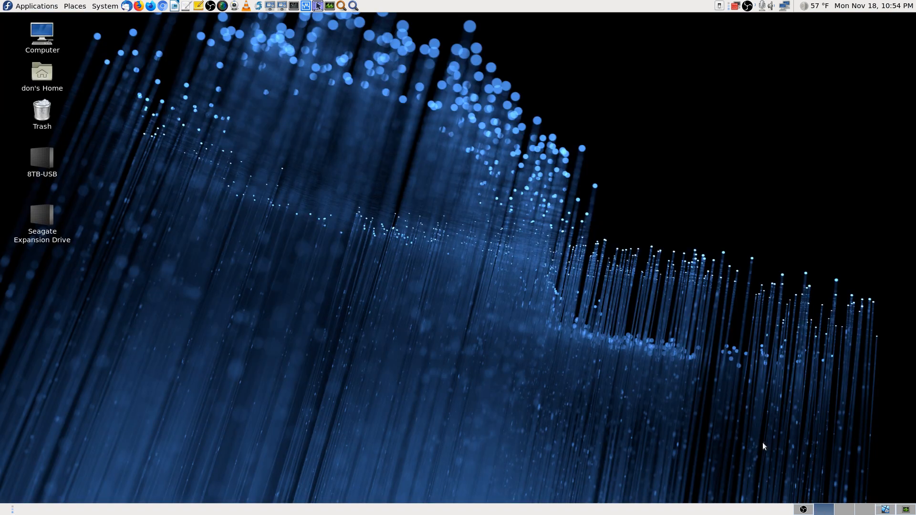
pyautogui.click(883, 510)
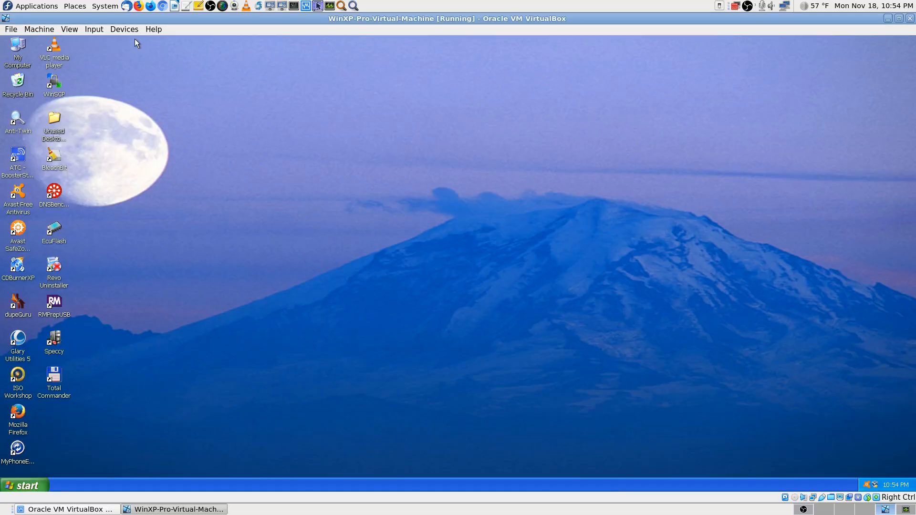
pyautogui.click(124, 29)
pyautogui.moveTo(142, 79)
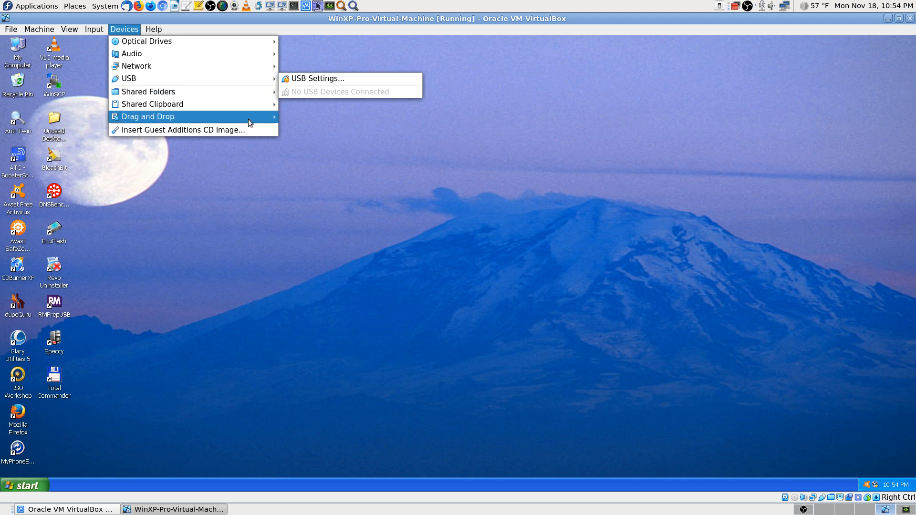
pyautogui.moveTo(241, 79)
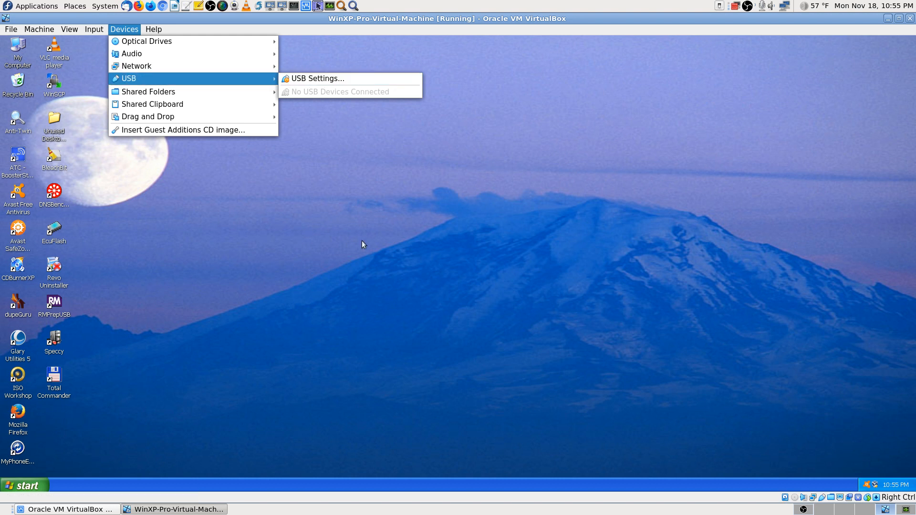
pyautogui.click(619, 191)
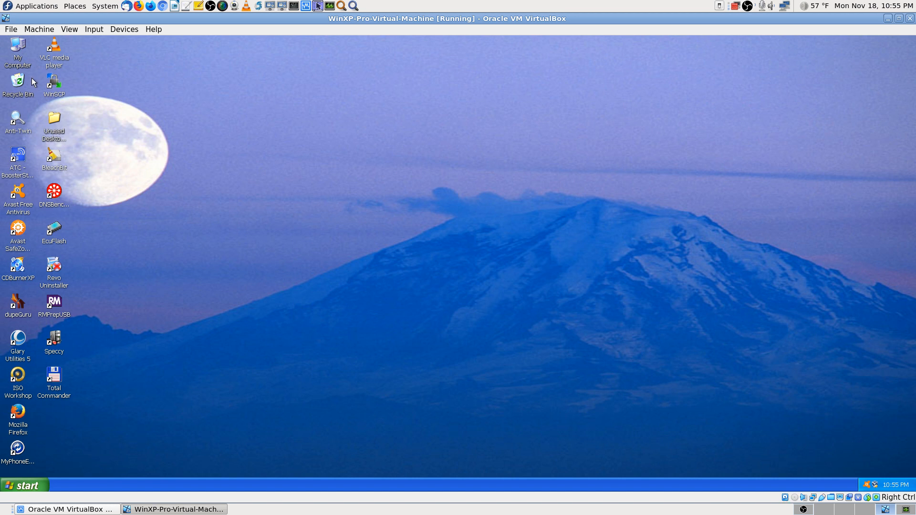
# Step: Shut down the Windows XP guest through Start's Turn Off Computer option
pyautogui.click(30, 483)
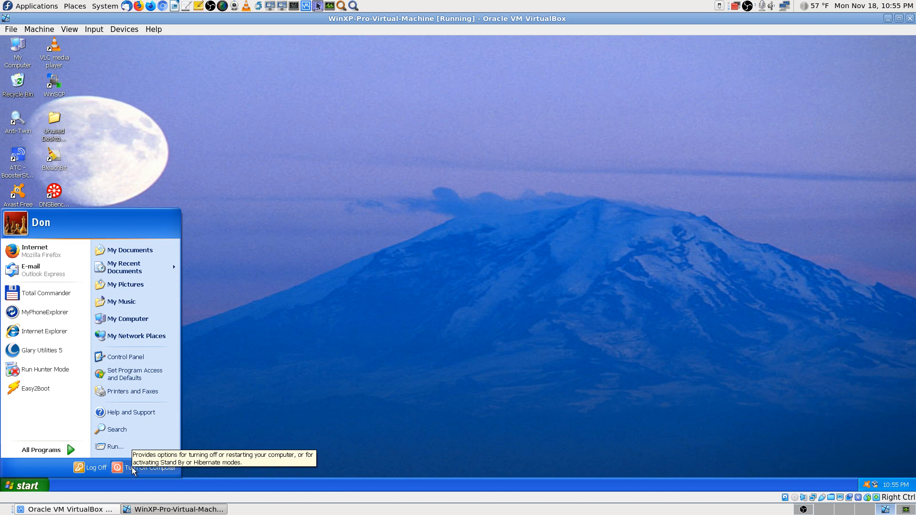
pyautogui.click(132, 469)
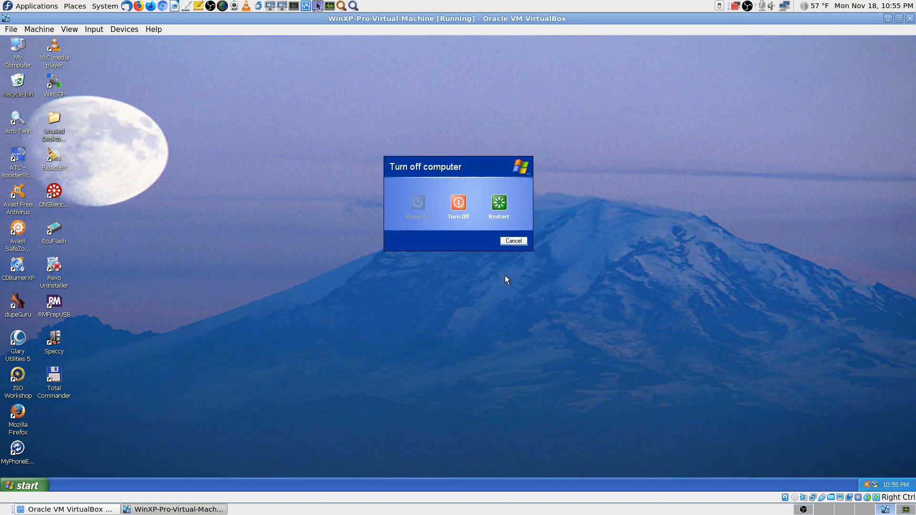
pyautogui.click(458, 206)
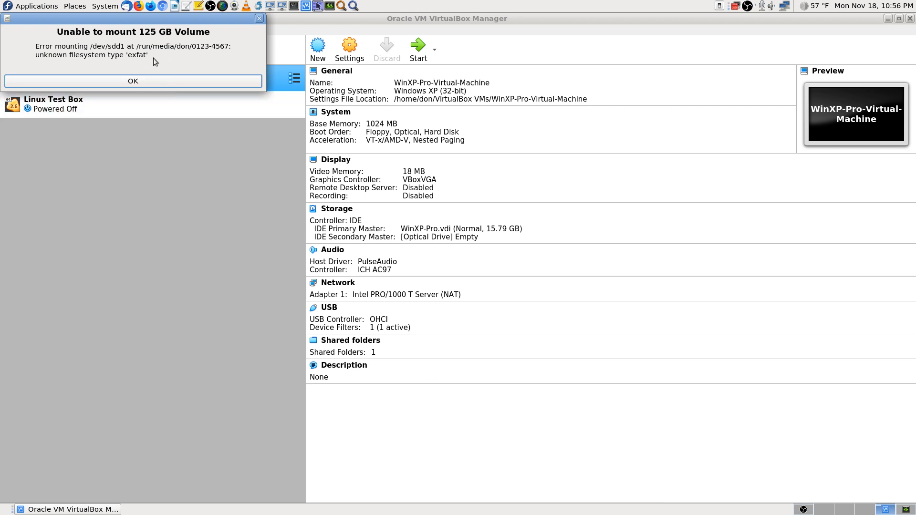
# Step: Dismiss the 125 GB exFAT mount error and close the VirtualBox Manager window
pyautogui.click(173, 81)
pyautogui.click(910, 20)
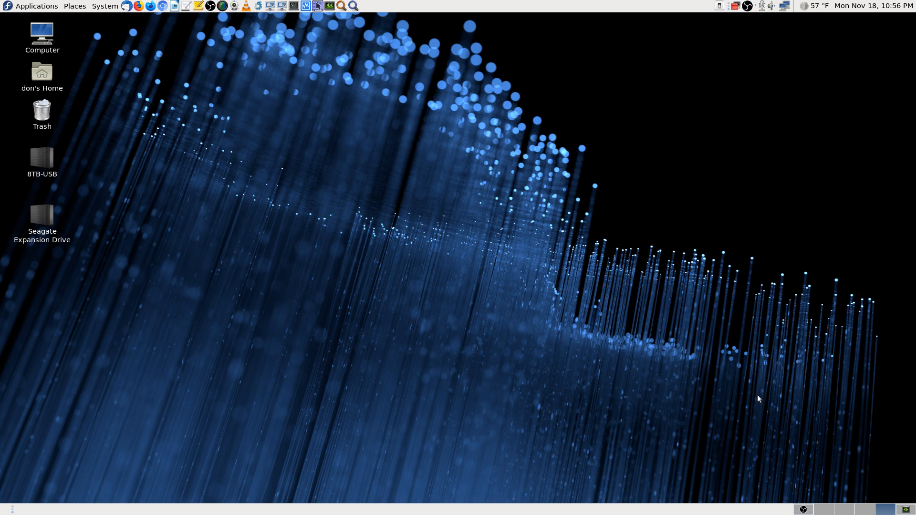
# Step: Launch GParted from the Application Finder and authenticate with the root password
pyautogui.click(353, 6)
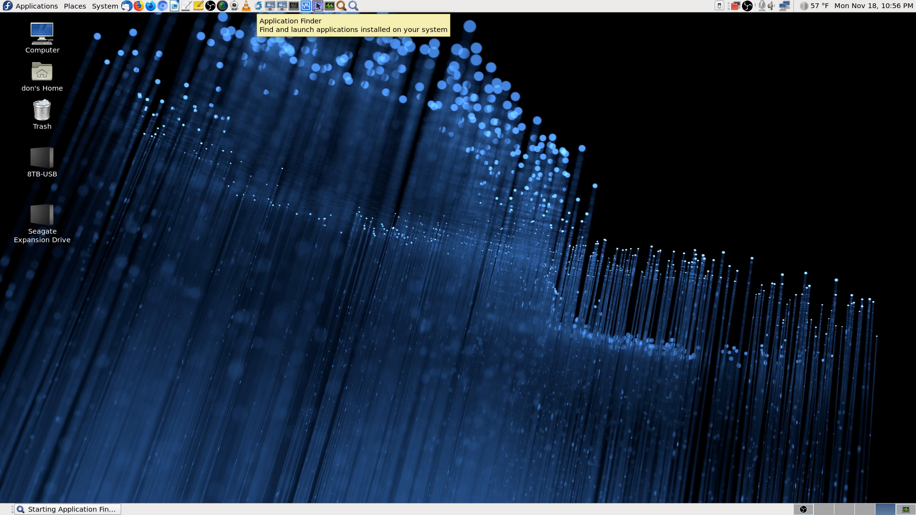
pyautogui.write('gparted')
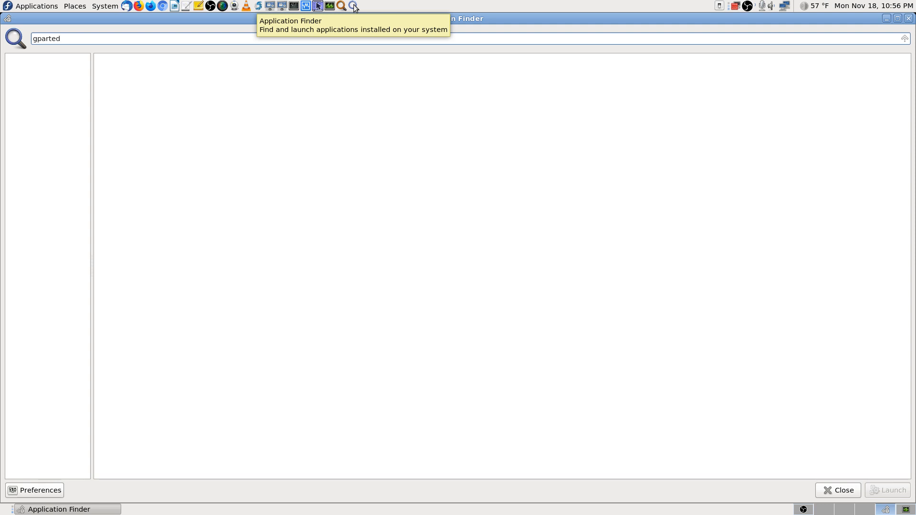
pyautogui.press('Down')
pyautogui.press('Return')
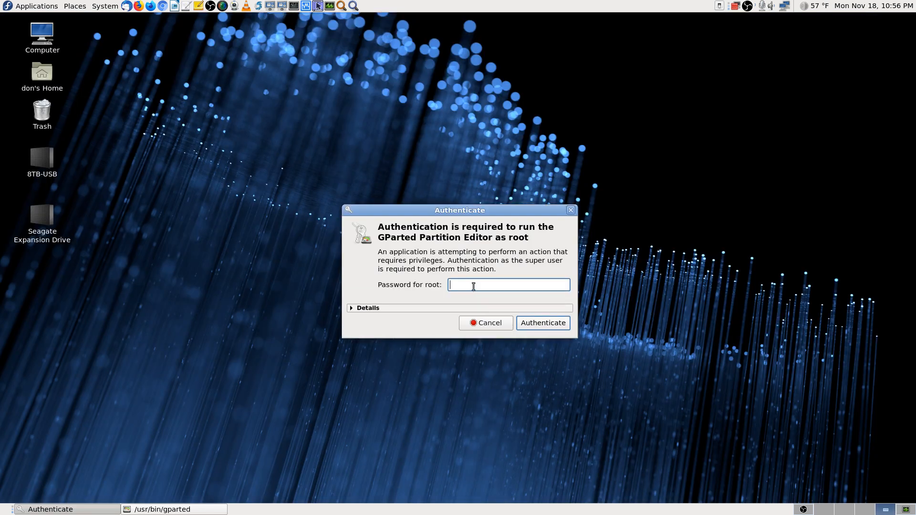
pyautogui.write('************')
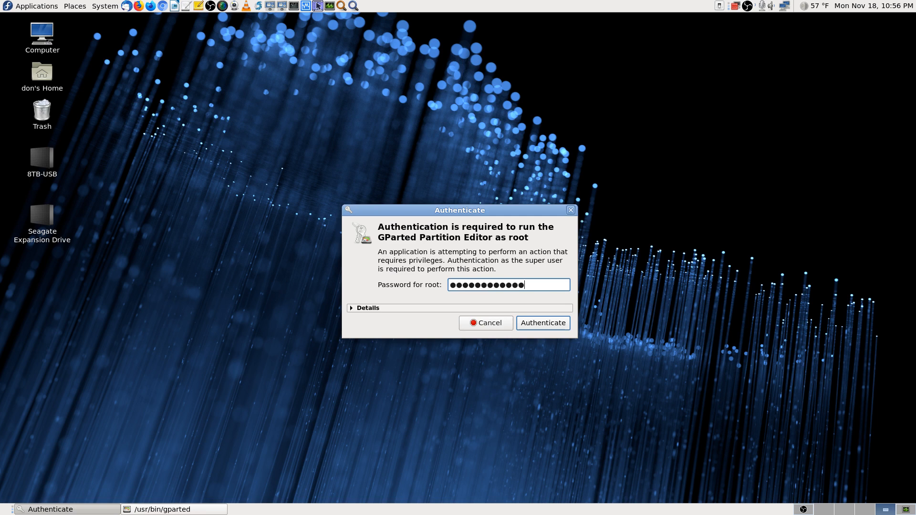
pyautogui.write('**')
pyautogui.press('Return')
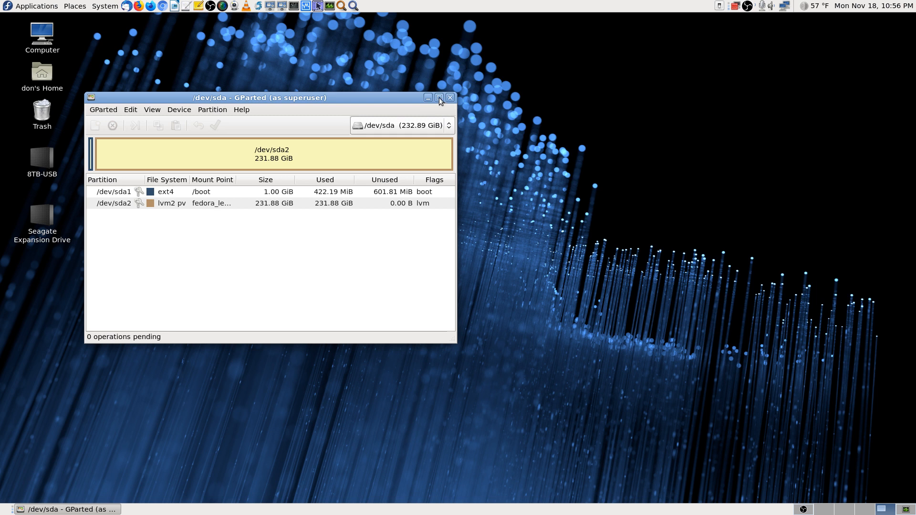
# Step: Reposition the GParted window and drop down the device list showing /dev/sda through /dev/sdd
pyautogui.moveTo(372, 98); pyautogui.dragTo(568, 51)
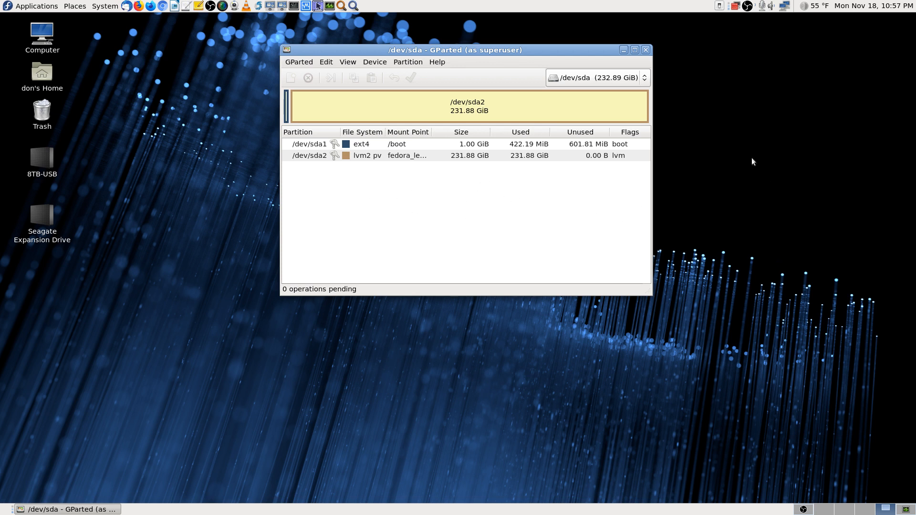
pyautogui.click(643, 83)
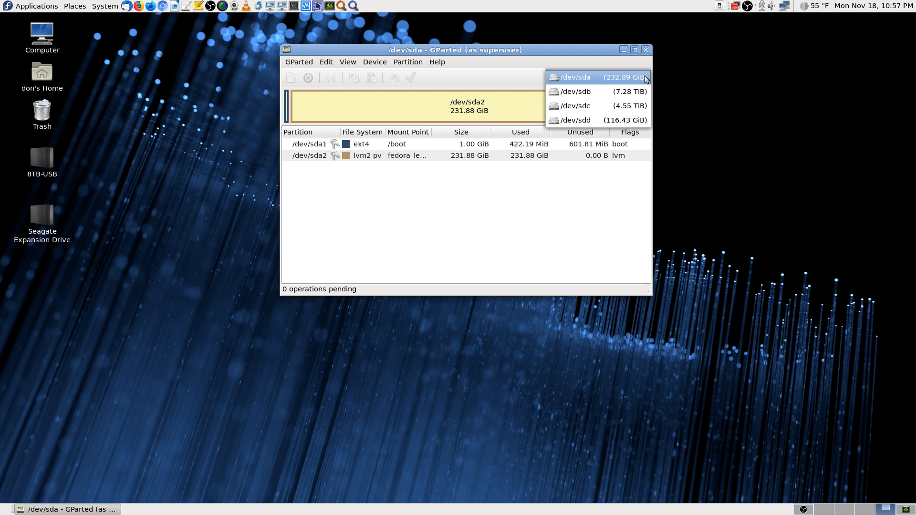
# Step: Switch to the 116.43 GiB /dev/sdd card and screenshot its partition layout
pyautogui.click(597, 121)
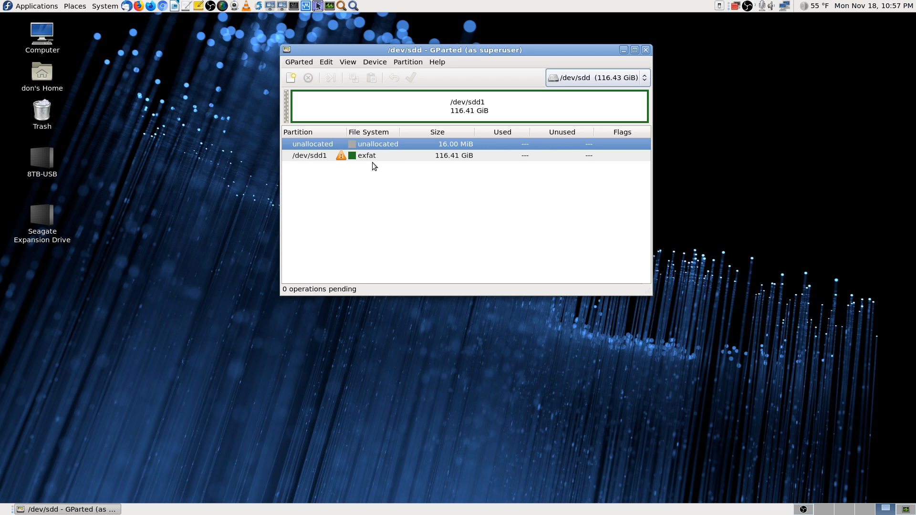
pyautogui.press('Print')
pyautogui.press('Return')
# Step: View the Information for exfat partition /dev/sdd1 beside the main window, screenshot it, then close
pyautogui.click(390, 154)
pyautogui.rightClick(390, 153)
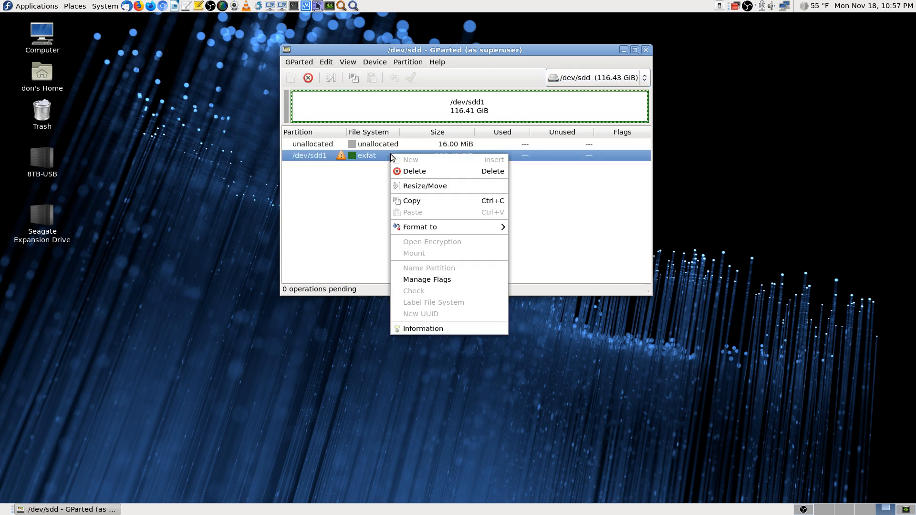
pyautogui.click(434, 328)
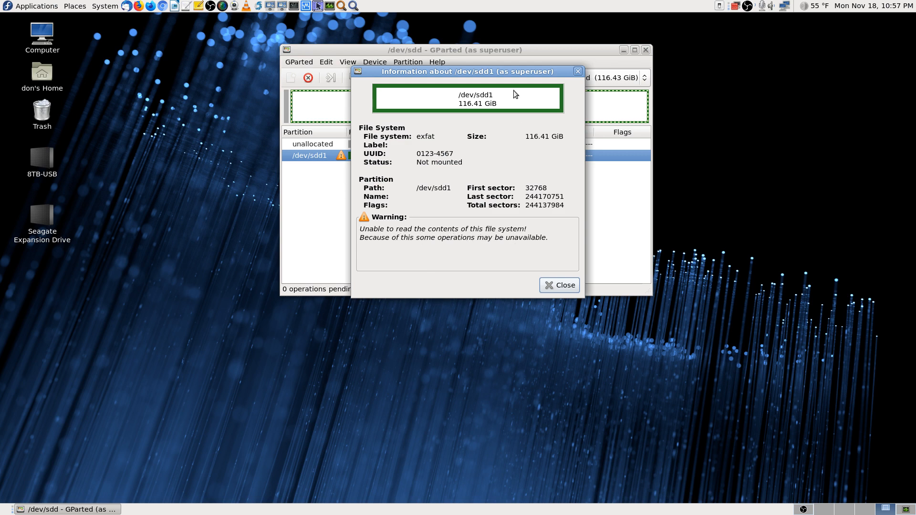
pyautogui.moveTo(484, 73); pyautogui.dragTo(772, 70)
pyautogui.moveTo(584, 50); pyautogui.dragTo(457, 55)
pyautogui.moveTo(783, 71); pyautogui.dragTo(688, 56)
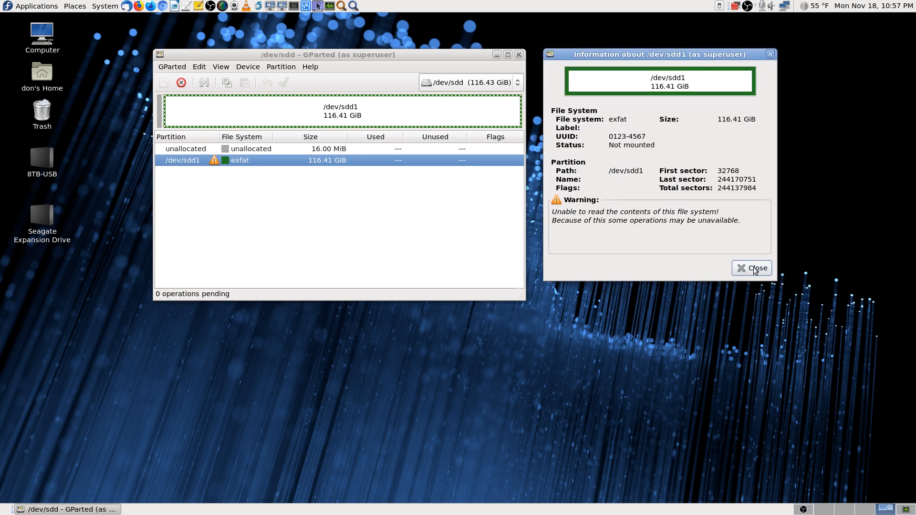
pyautogui.press('Print')
pyautogui.press('Return')
pyautogui.click(753, 268)
pyautogui.rightClick(306, 163)
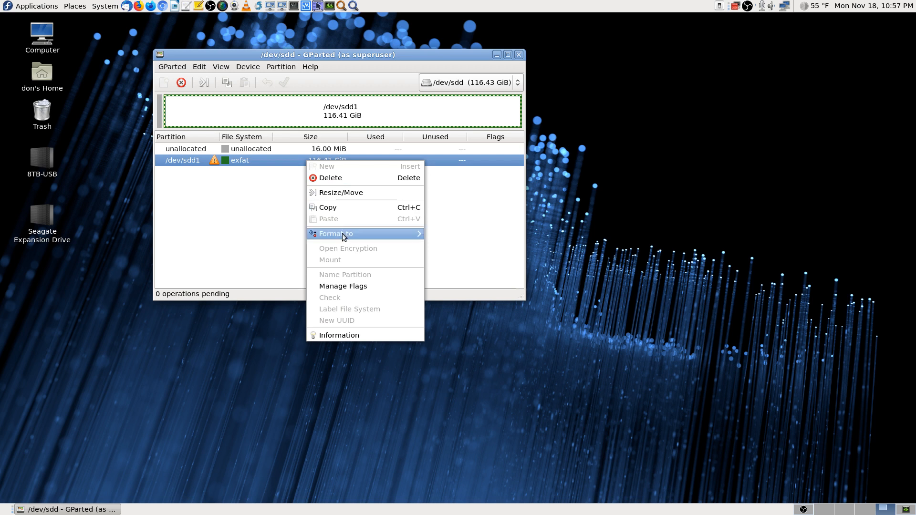
pyautogui.moveTo(341, 236)
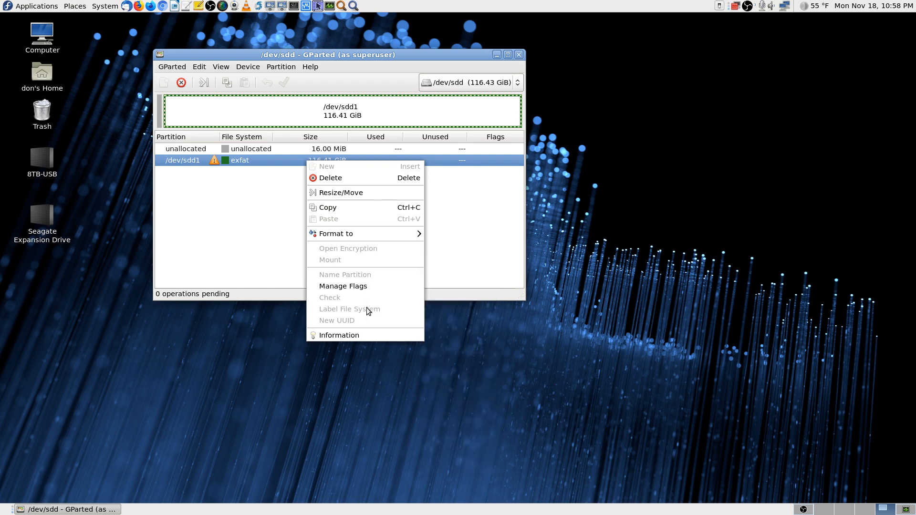
pyautogui.click(252, 242)
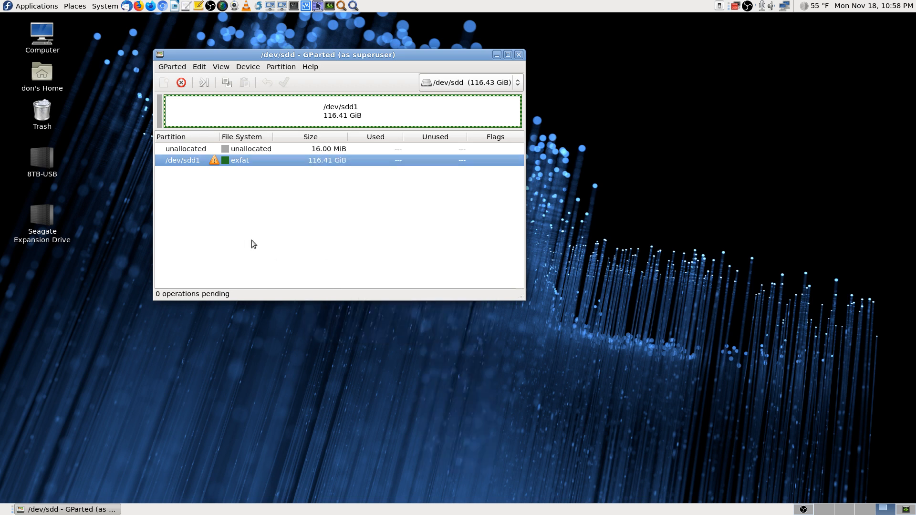
pyautogui.click(247, 67)
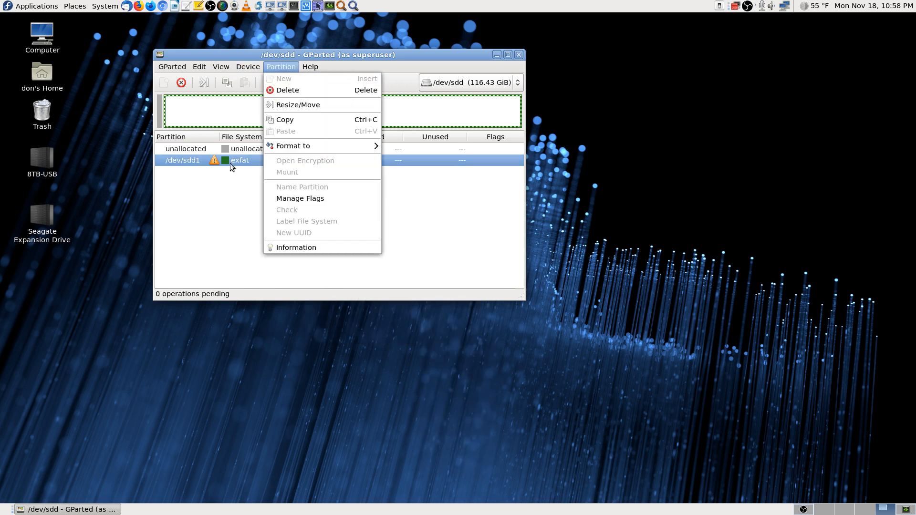
pyautogui.click(247, 190)
pyautogui.click(281, 67)
pyautogui.click(434, 251)
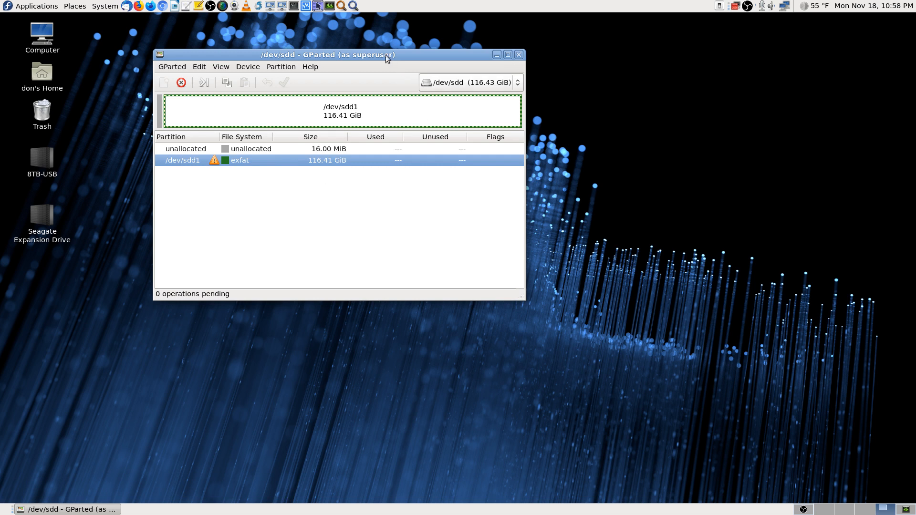
pyautogui.moveTo(381, 55); pyautogui.dragTo(473, 61)
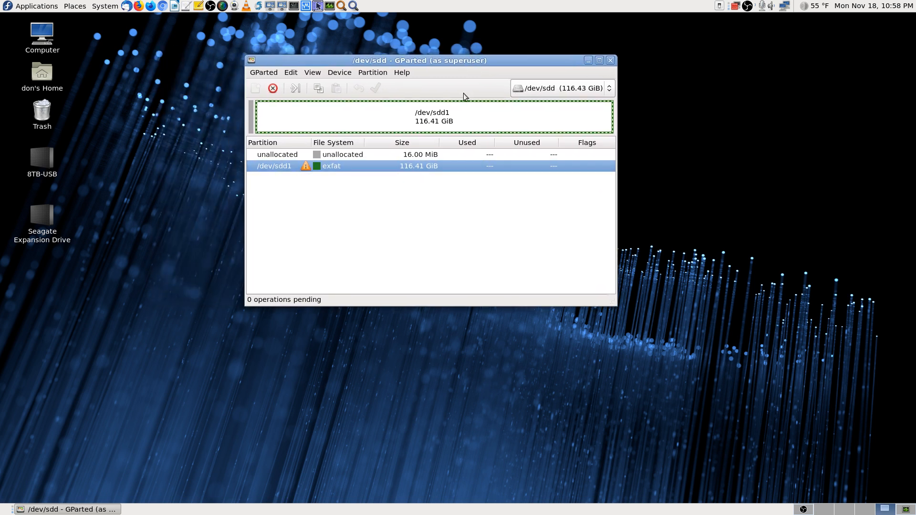
# Step: Queue deletion of exfat partition /dev/sdd1 and request applying all operations
pyautogui.rightClick(368, 166)
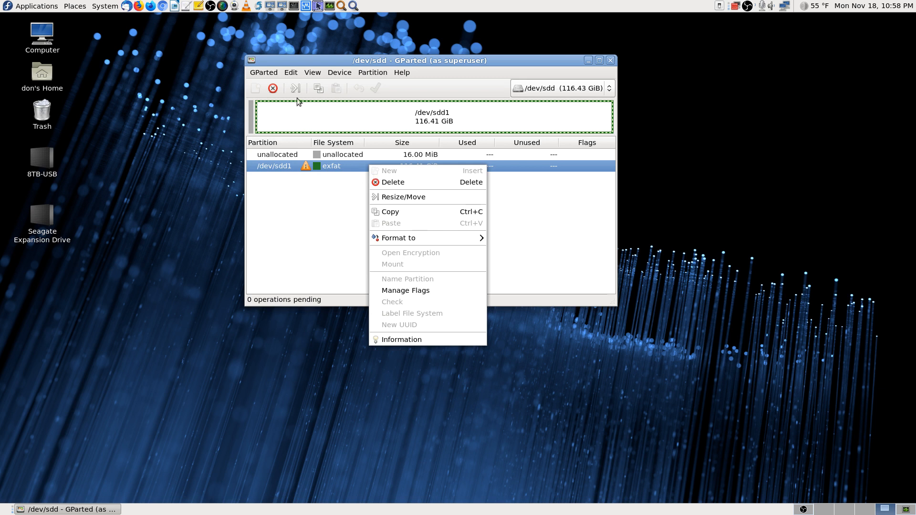
pyautogui.click(412, 187)
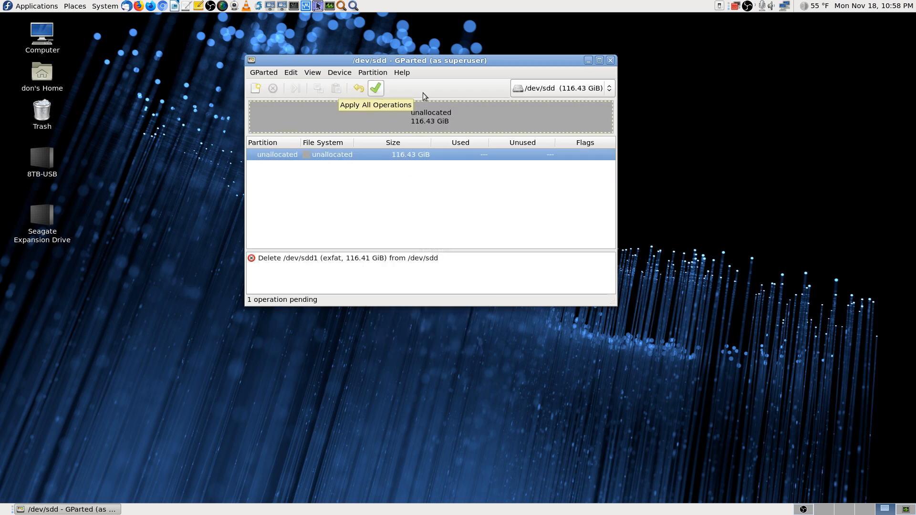
pyautogui.click(376, 90)
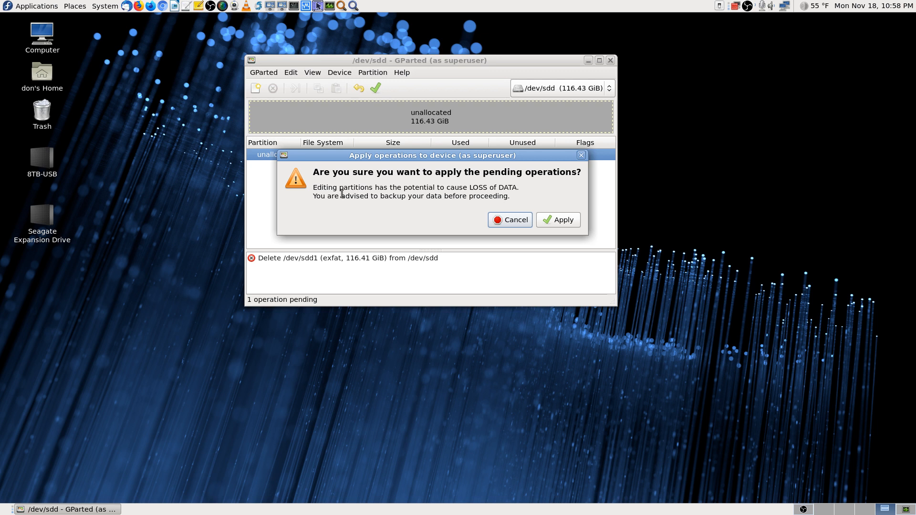
# Step: Apply the /dev/sdd1 deletion, review and screenshot the expanded operation details, then close
pyautogui.click(572, 221)
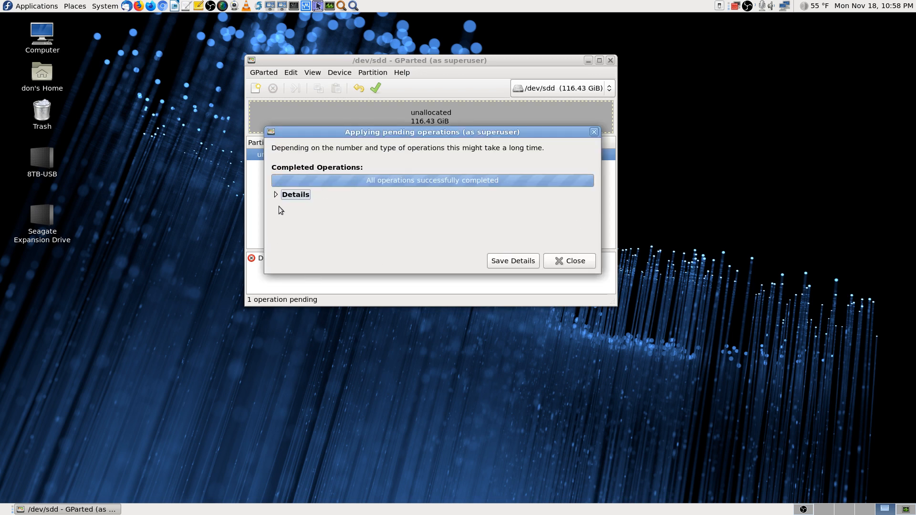
pyautogui.click(277, 195)
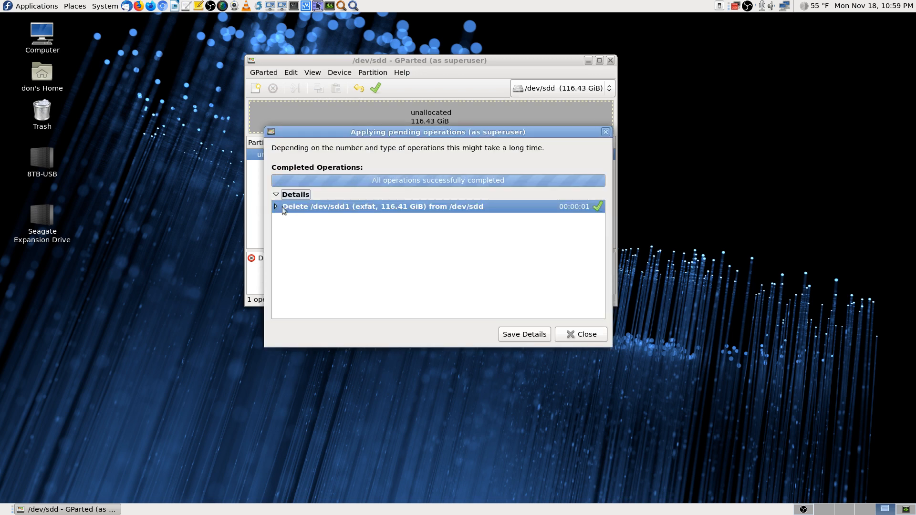
pyautogui.click(276, 207)
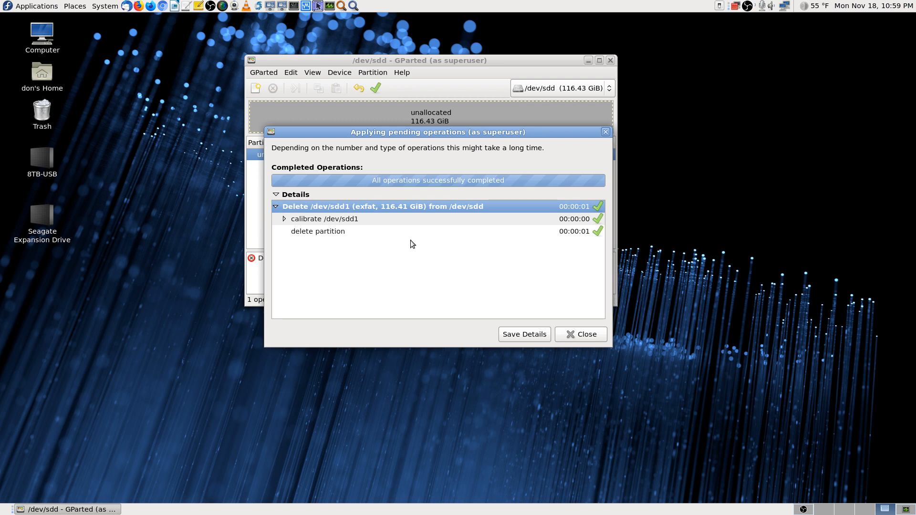
pyautogui.click(284, 219)
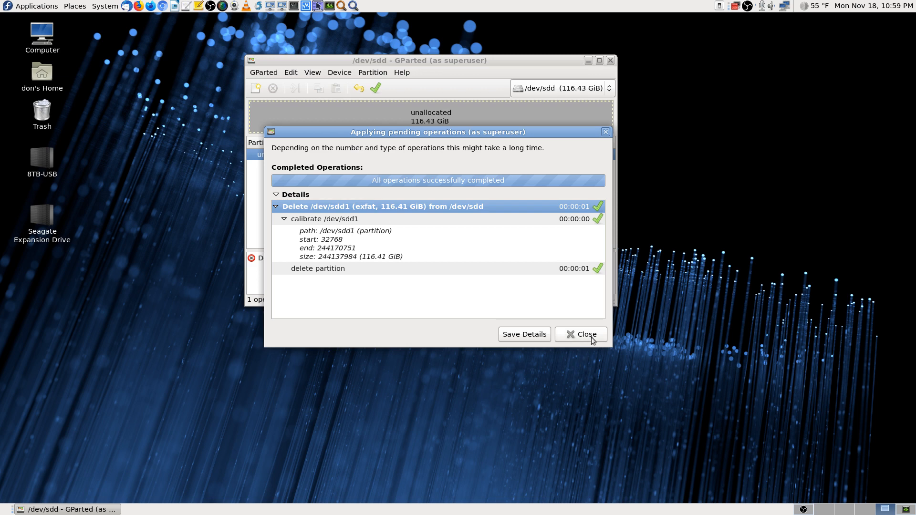
pyautogui.press('Print')
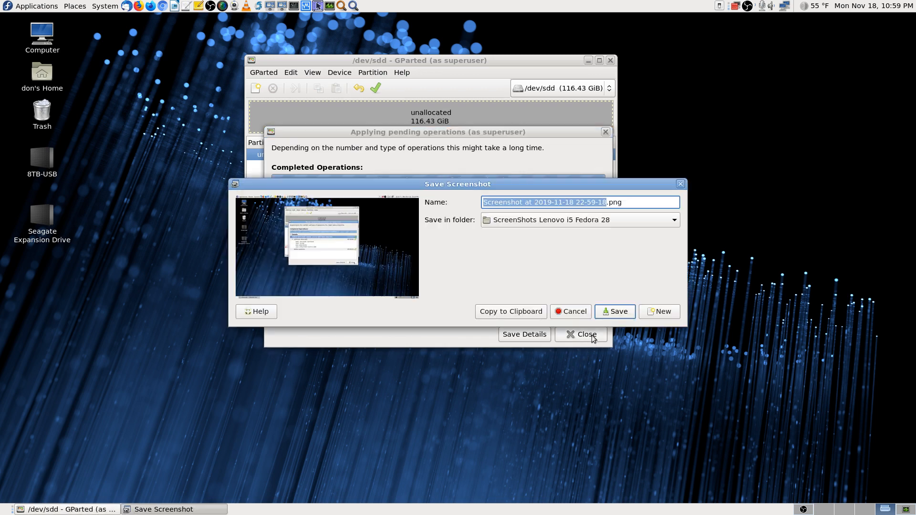
pyautogui.click(627, 307)
pyautogui.click(588, 333)
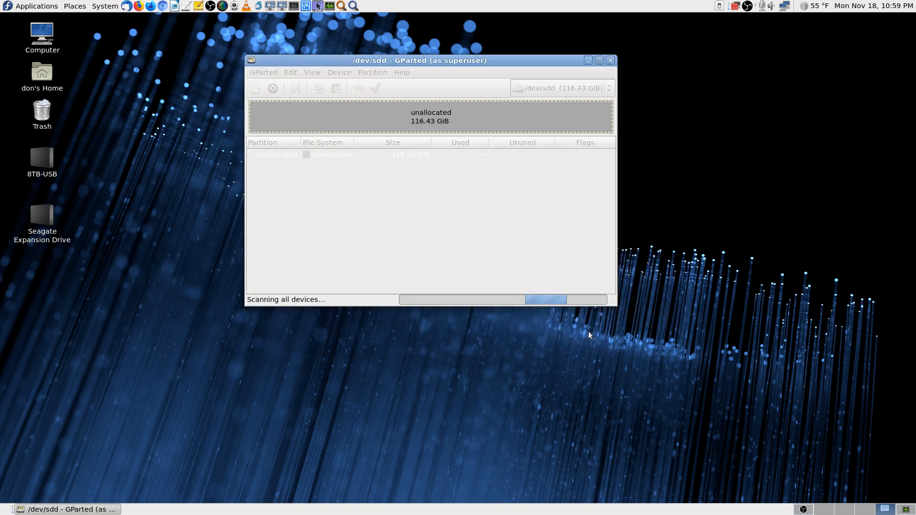
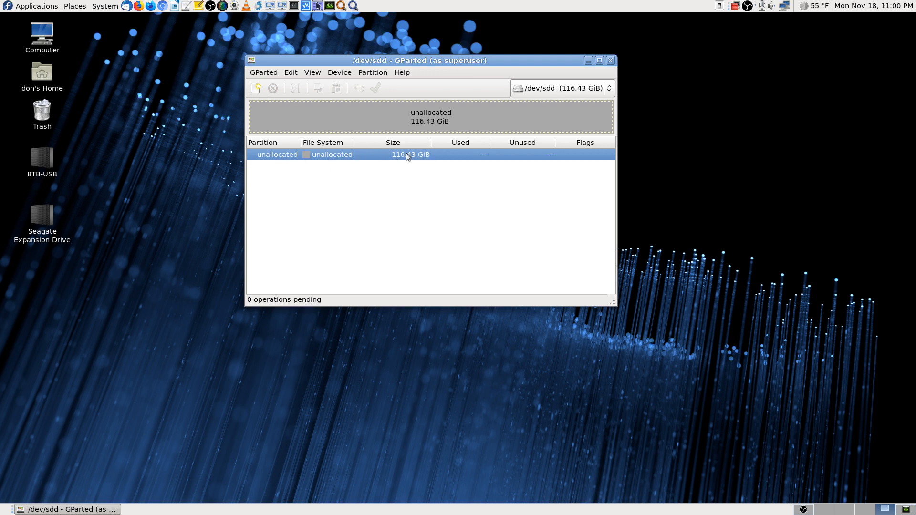
# Step: Start a new partition in the 116.43 GiB unallocated space on /dev/sdd
pyautogui.rightClick(375, 156)
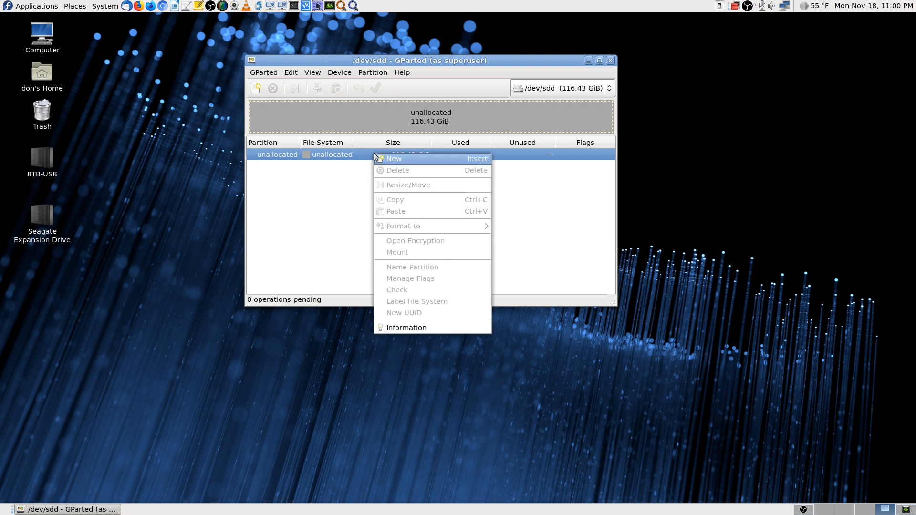
pyautogui.click(406, 162)
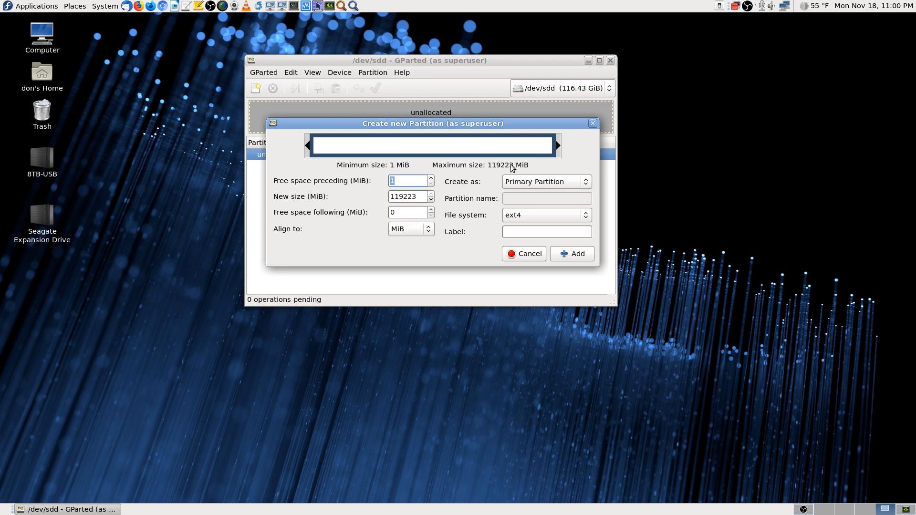
# Step: Set the new partition's file system to fat32 instead of ext4
pyautogui.click(581, 220)
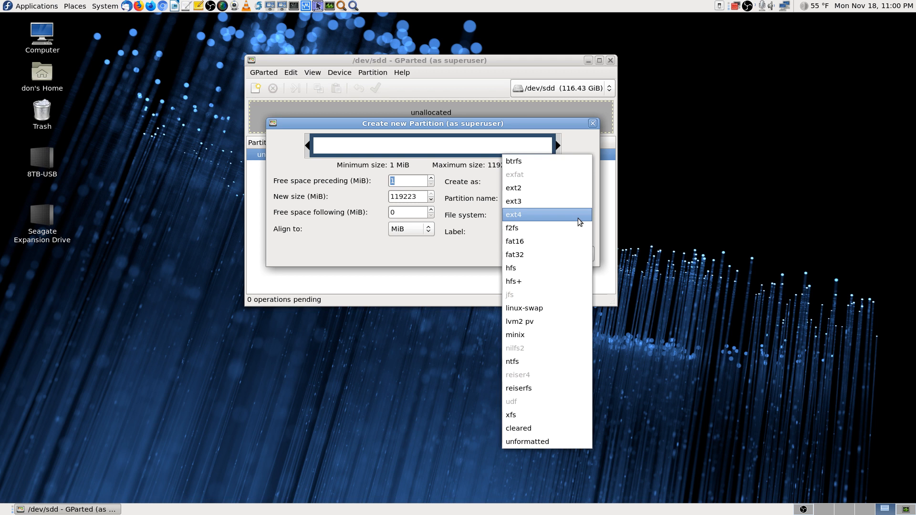
pyautogui.click(576, 255)
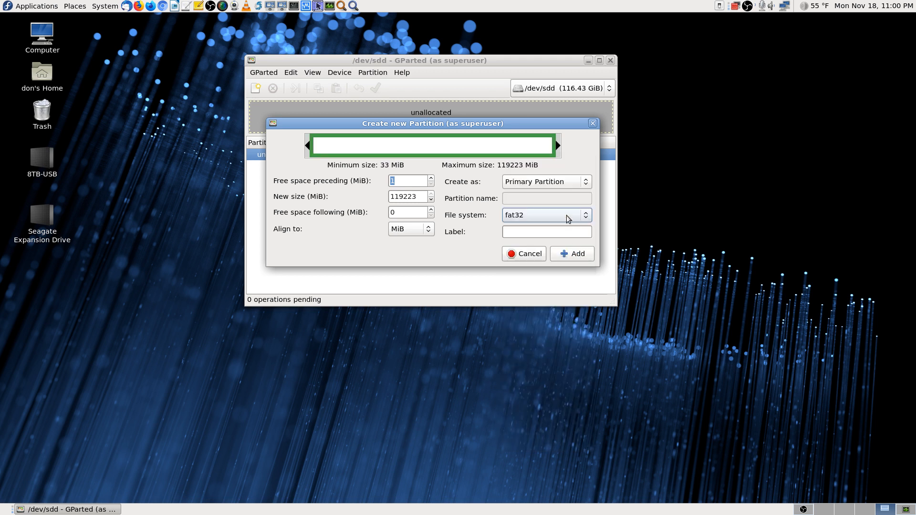
pyautogui.click(568, 215)
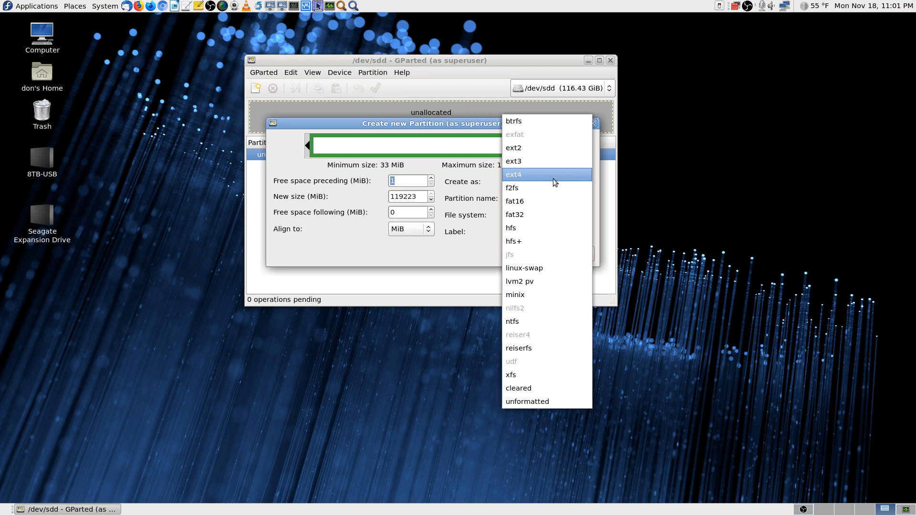
pyautogui.click(551, 218)
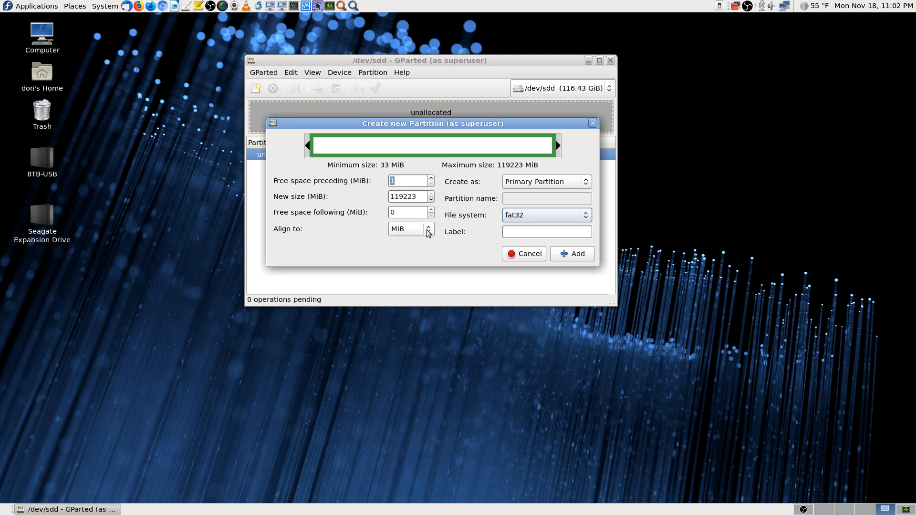
# Step: Enter 128GB as the new partition's label
pyautogui.click(521, 232)
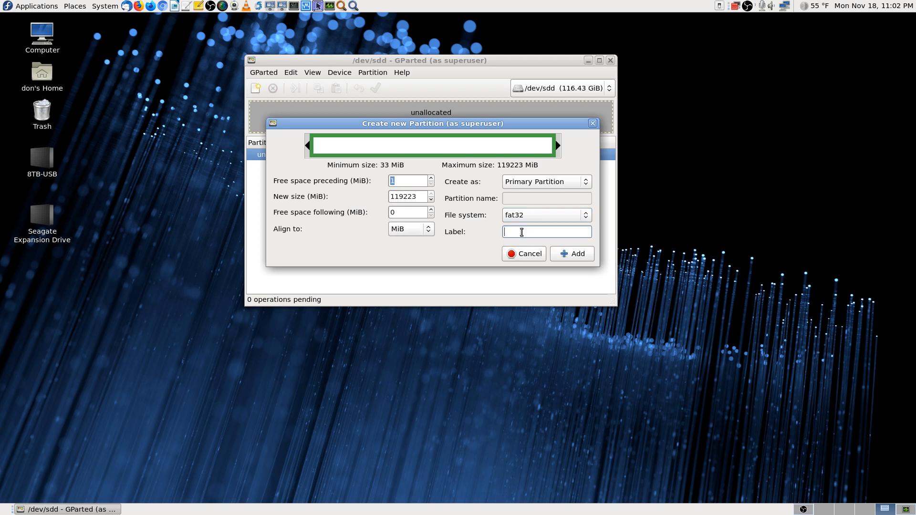
pyautogui.write('128GB')
# Step: Add the 128GB fat32 partition and apply it to /dev/sdd, expanding the progress details
pyautogui.click(577, 253)
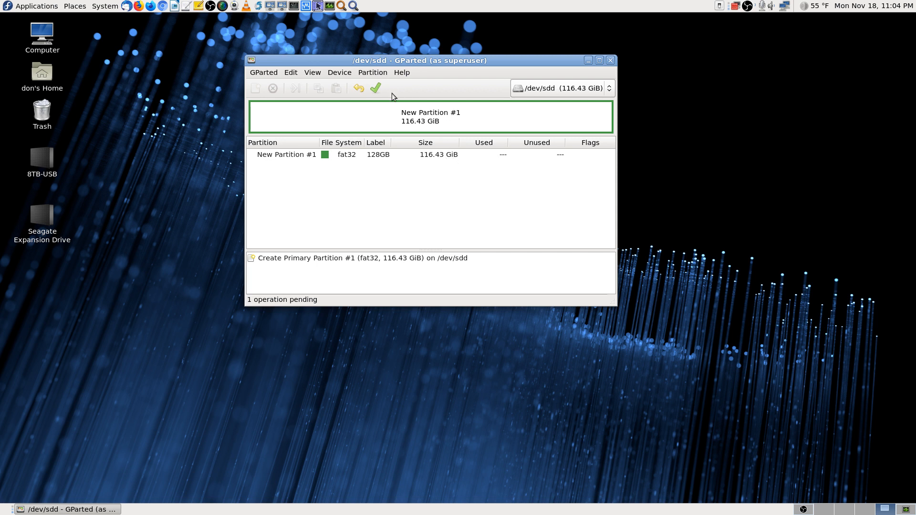
pyautogui.click(376, 89)
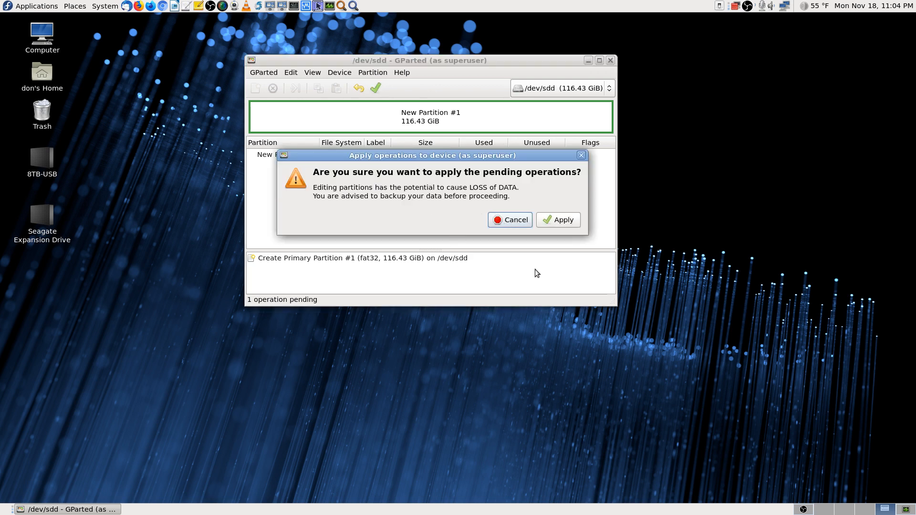
pyautogui.click(569, 224)
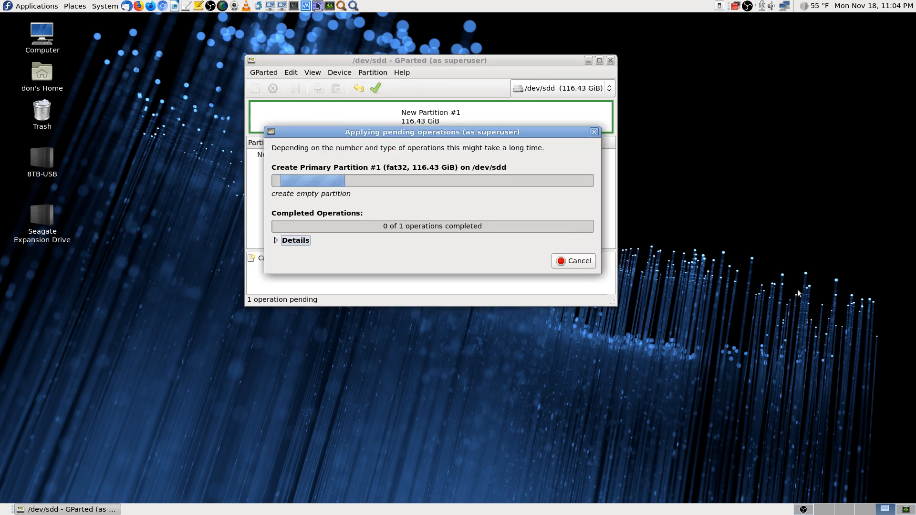
pyautogui.click(279, 239)
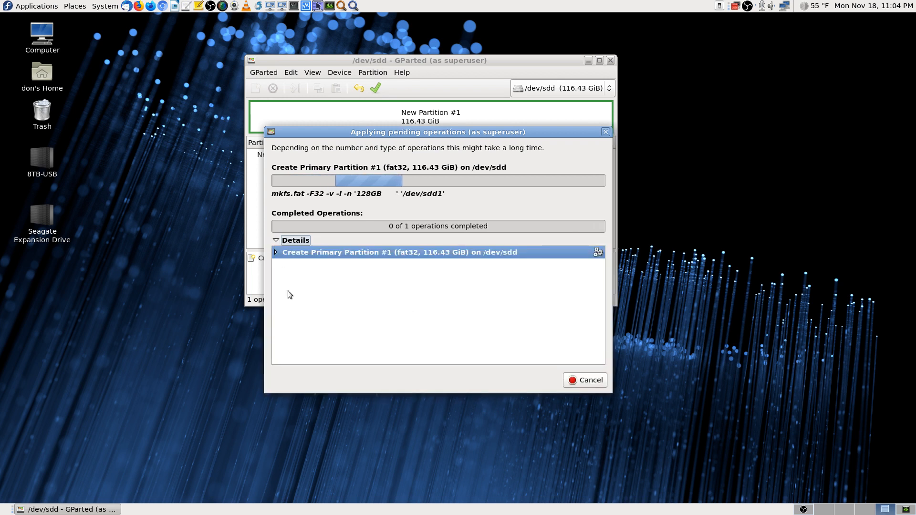
pyautogui.click(275, 252)
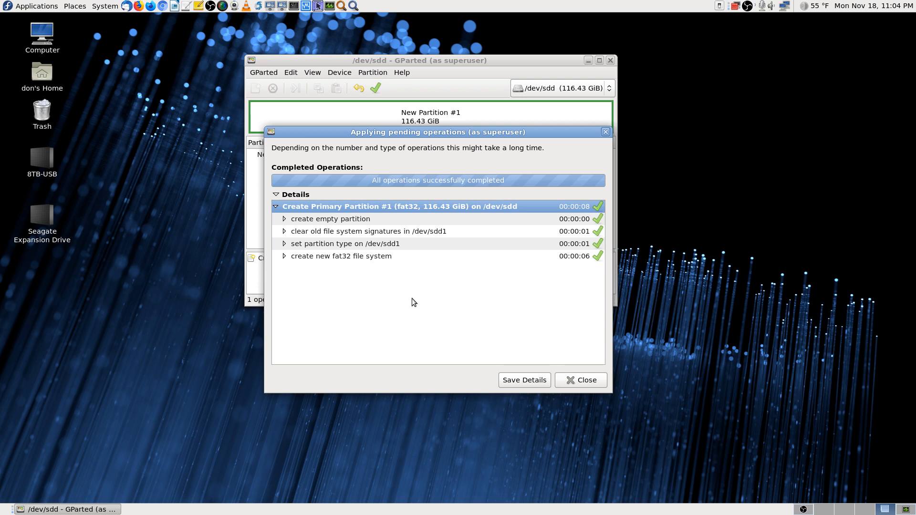
# Step: Expand and scroll through the partition creation sub-steps, including the fat32 mkfs command, then close the results
pyautogui.click(284, 218)
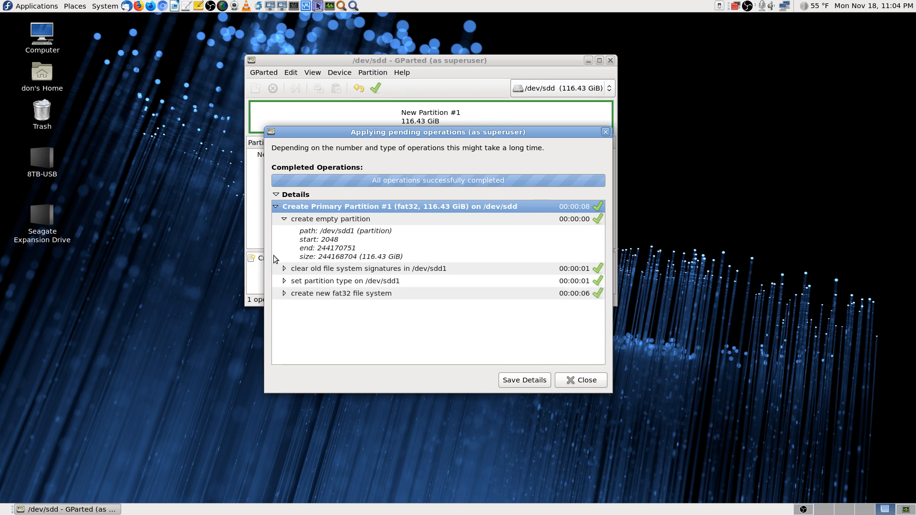
pyautogui.click(284, 269)
pyautogui.scroll(-1, 438, 302)
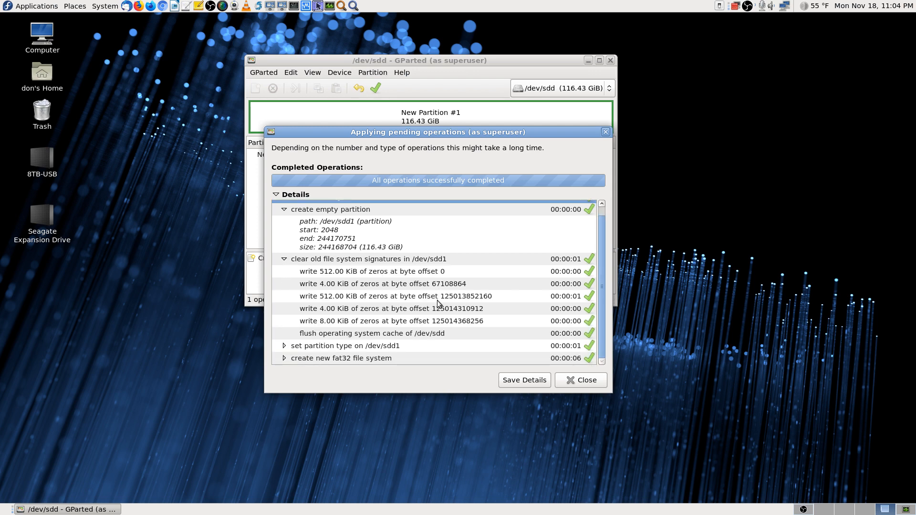
pyautogui.click(284, 346)
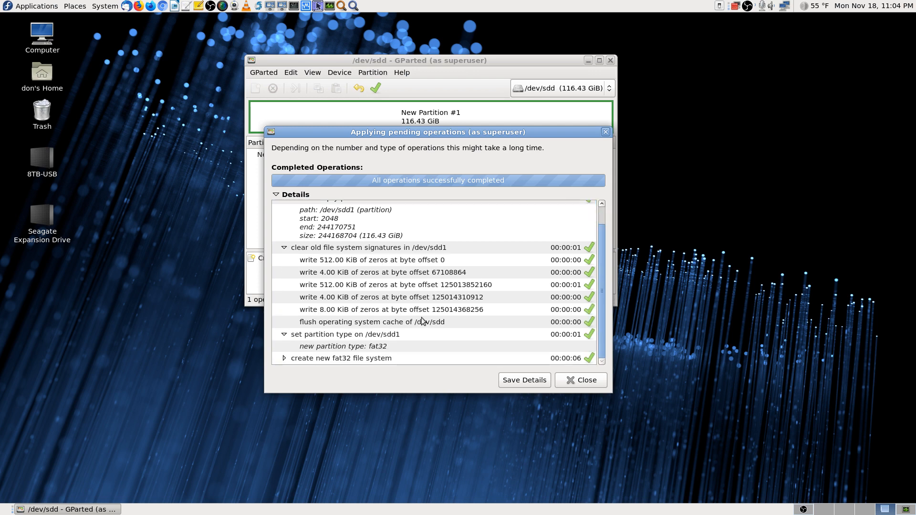
pyautogui.click(284, 358)
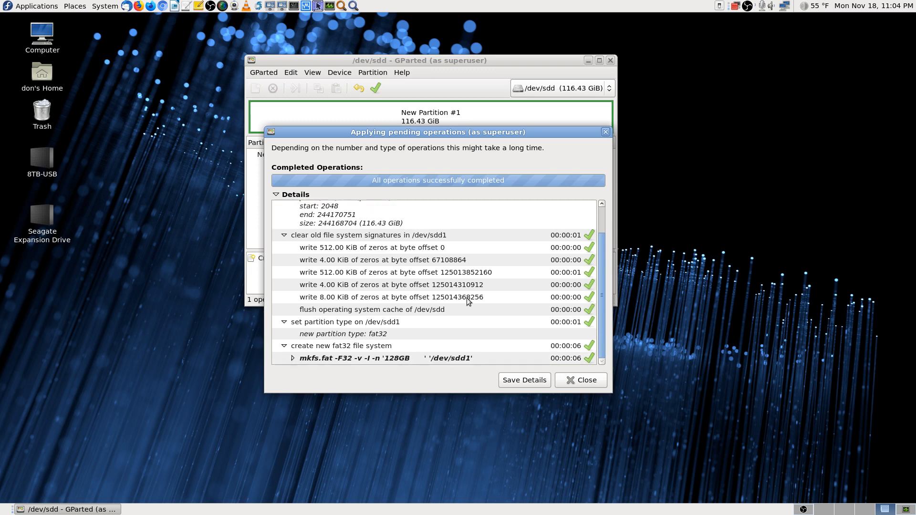
pyautogui.scroll(2, 467, 301)
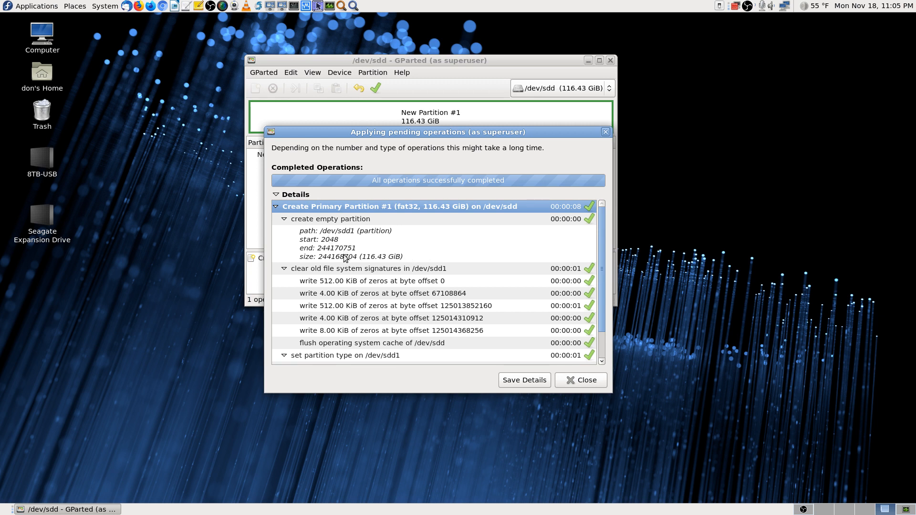
pyautogui.scroll(-2, 486, 294)
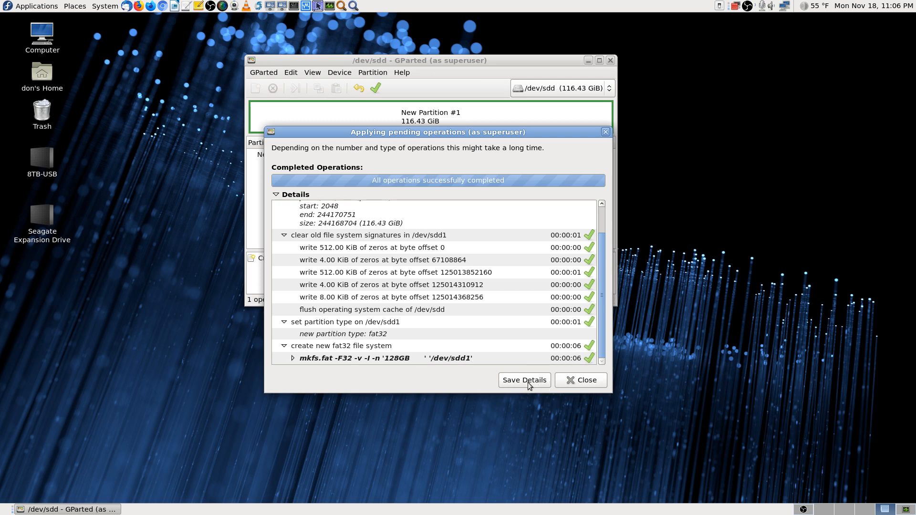
pyautogui.click(584, 381)
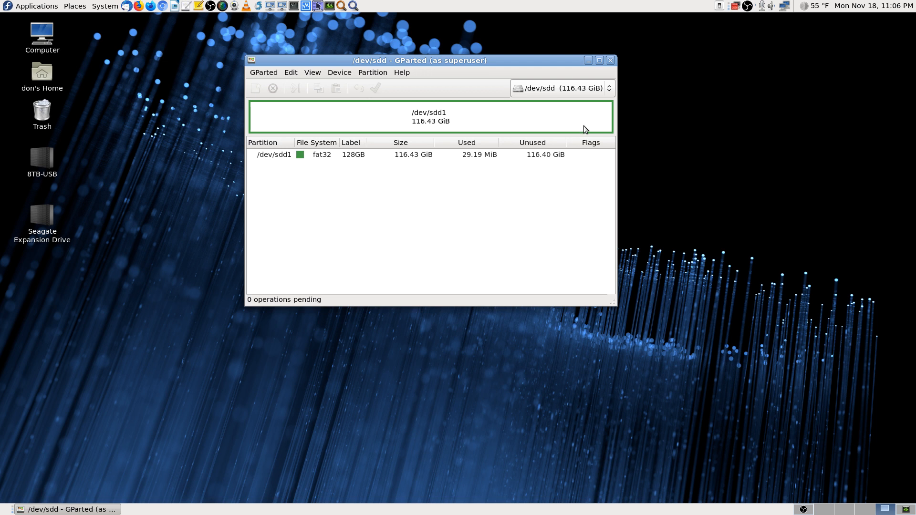
pyautogui.click(609, 90)
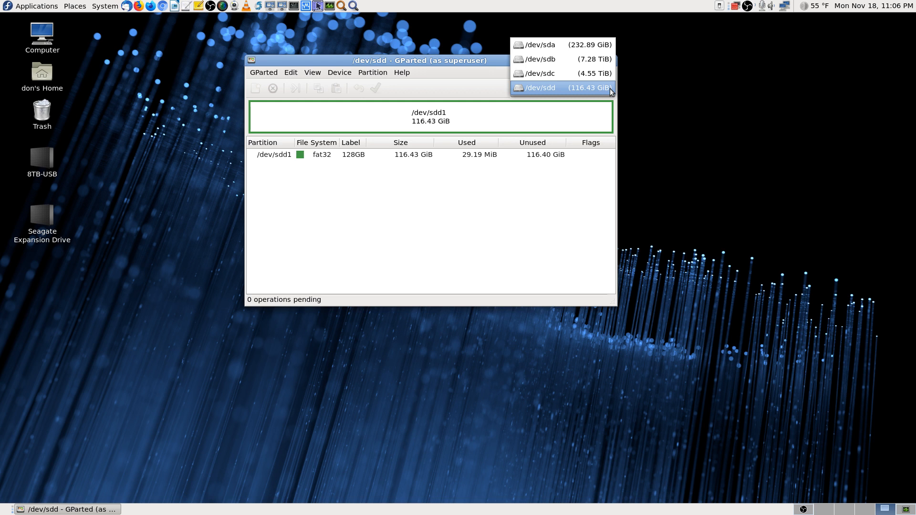
pyautogui.click(579, 233)
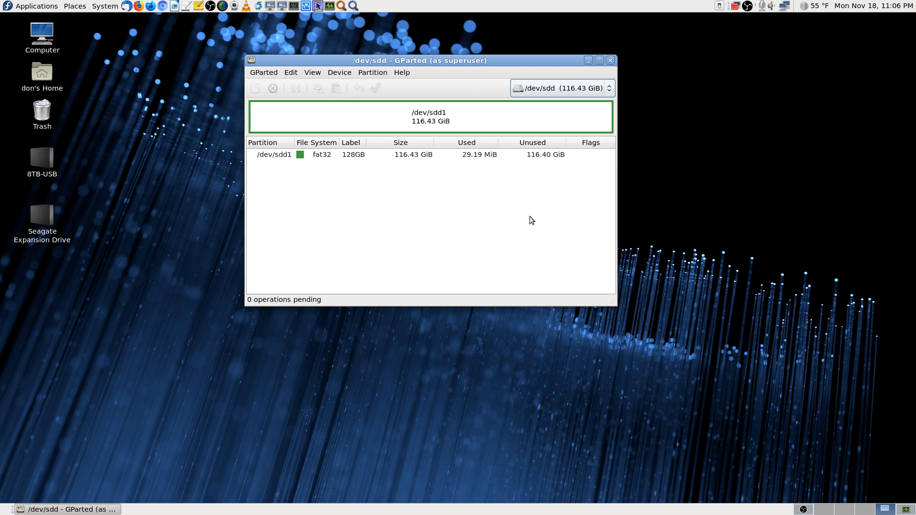
# Step: Quit GParted to leave only the desktop
pyautogui.click(610, 61)
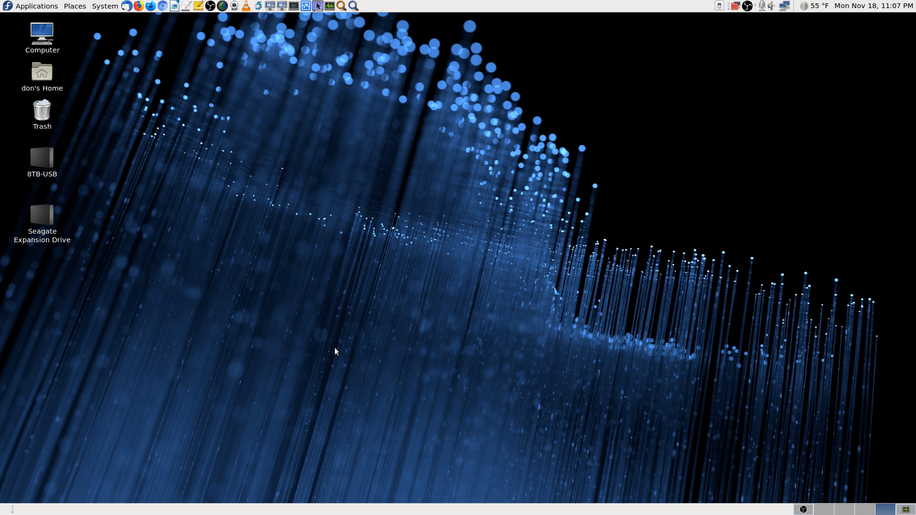
# Step: Launch Disk Management from Applications > System Tools
pyautogui.click(37, 7)
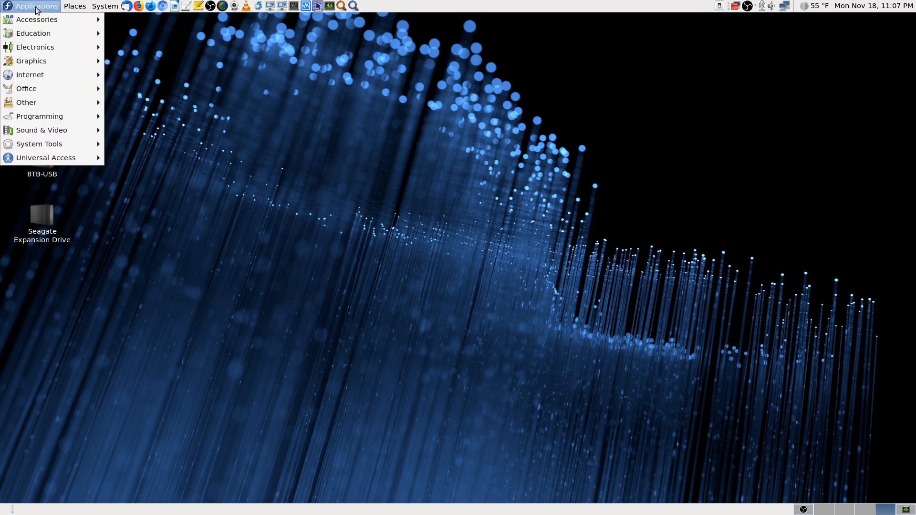
pyautogui.moveTo(61, 158)
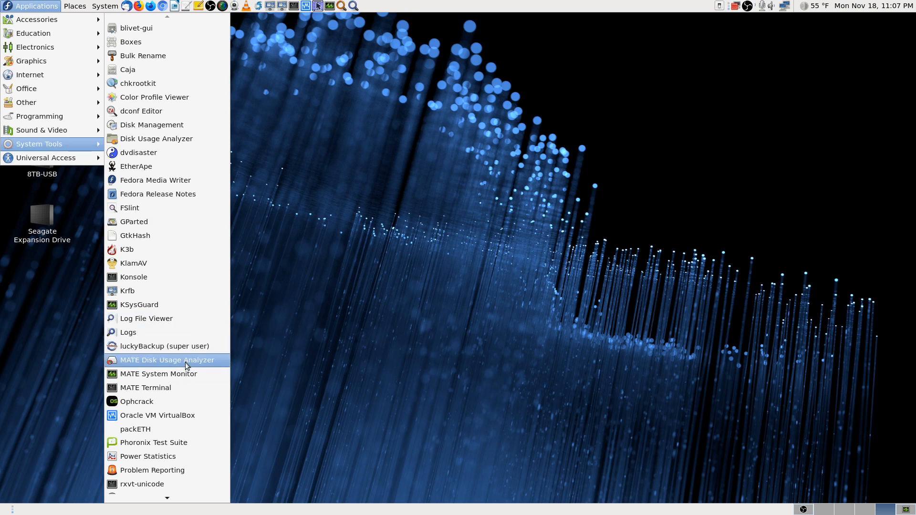
pyautogui.scroll(-2, 197, 420)
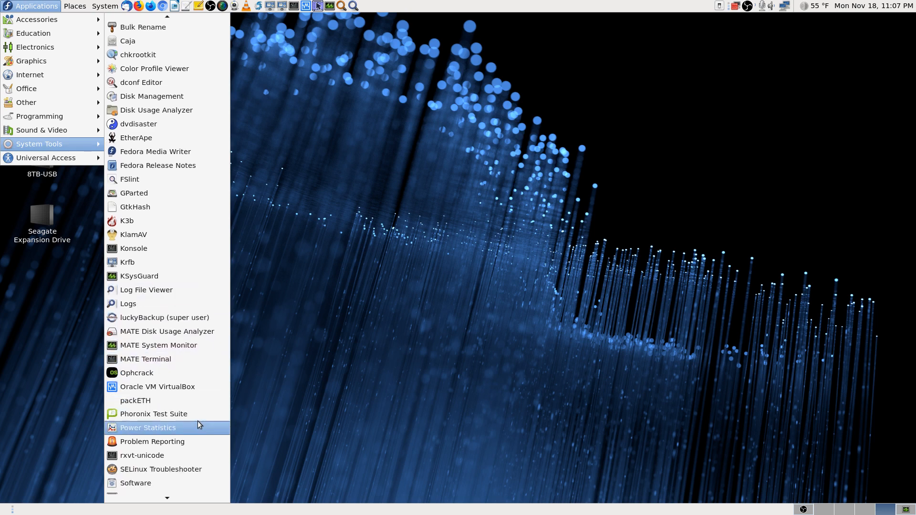
pyautogui.scroll(-4, 197, 421)
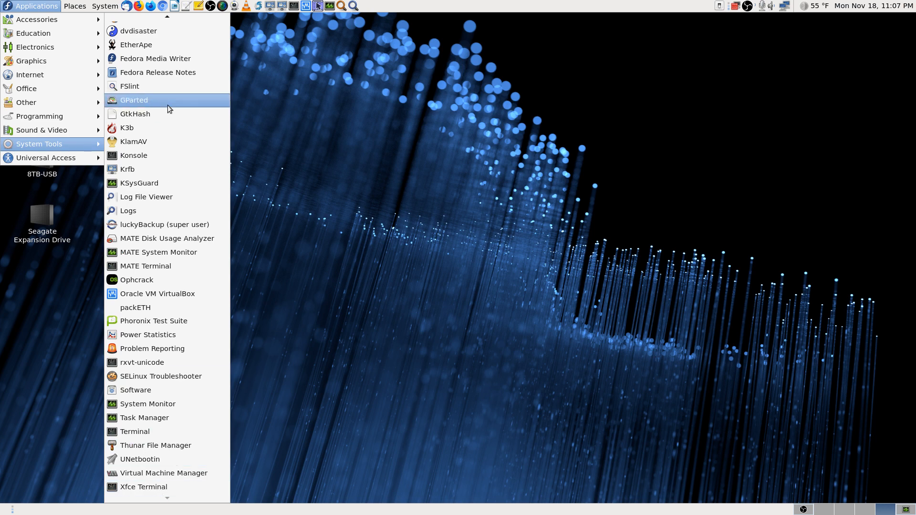
pyautogui.scroll(5, 167, 112)
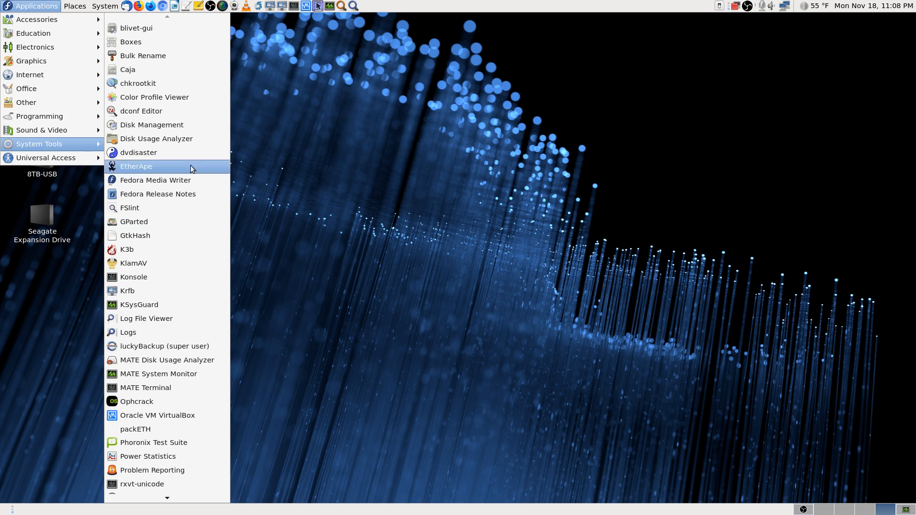
pyautogui.click(193, 127)
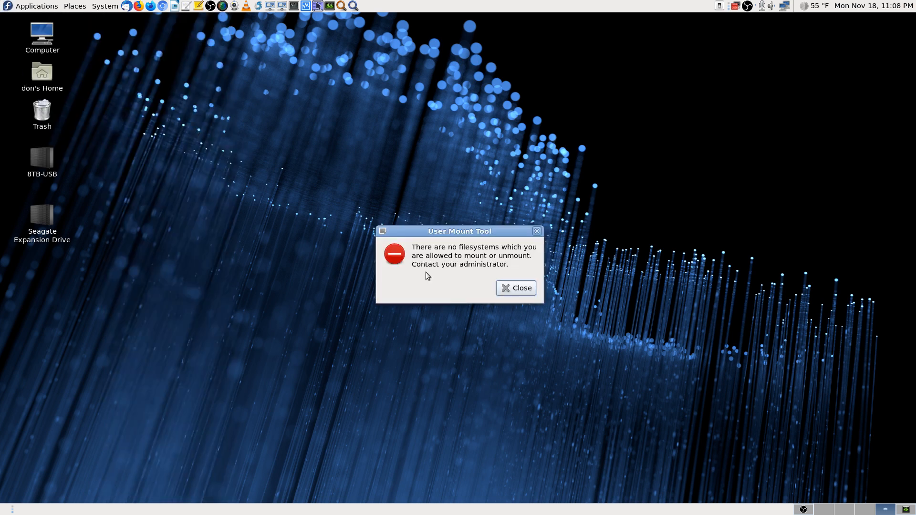
# Step: Dismiss the User Mount Tool error and launch blivet-gui from System Tools
pyautogui.click(522, 288)
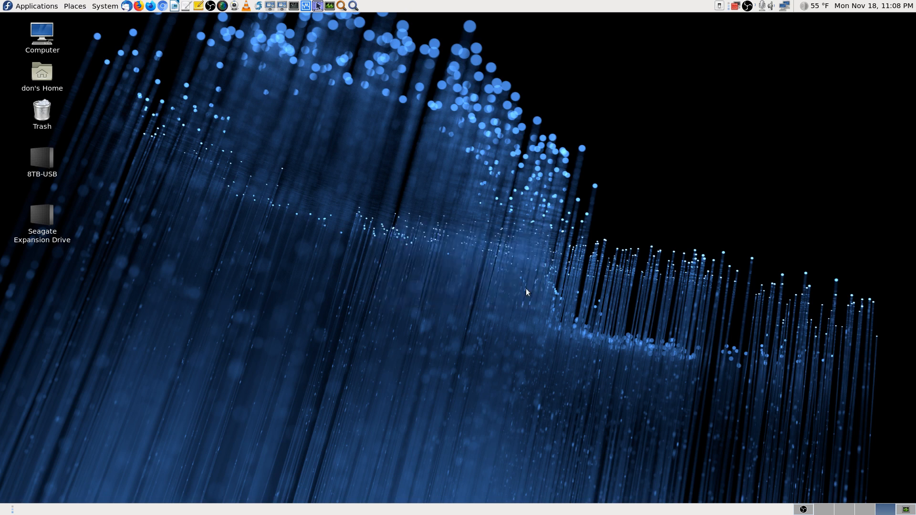
pyautogui.click(48, 6)
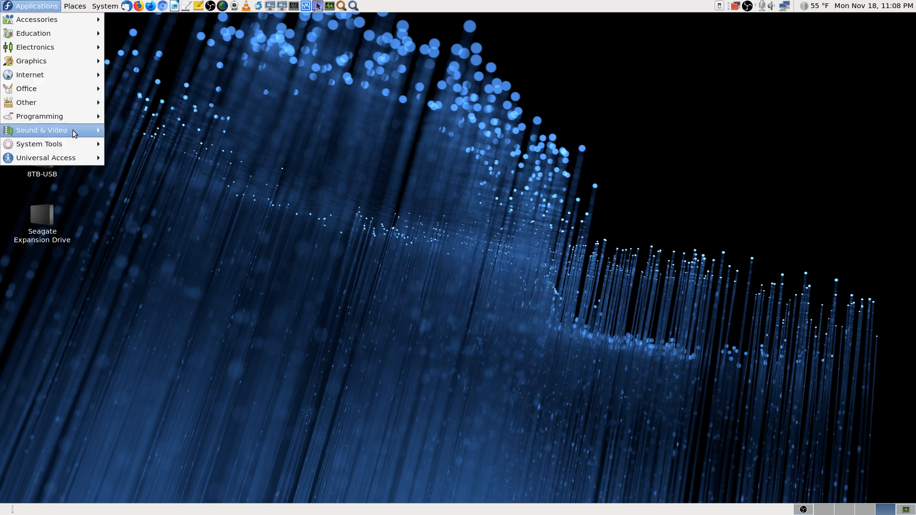
pyautogui.moveTo(67, 142)
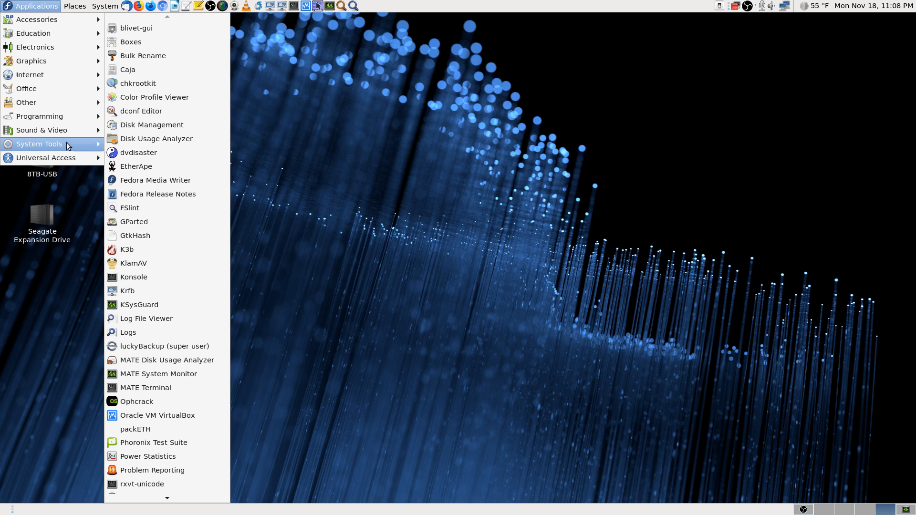
pyautogui.click(159, 31)
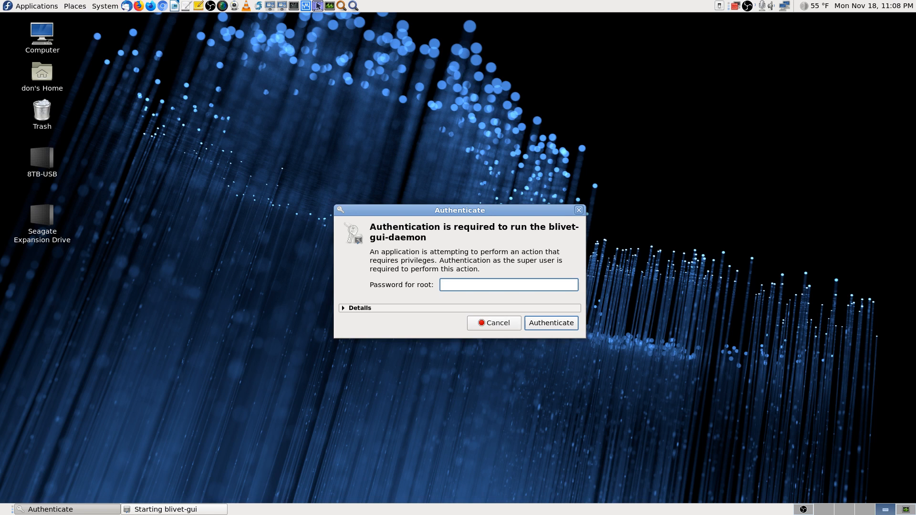
# Step: Enter the root password to authenticate blivet-gui
pyautogui.write('**************')
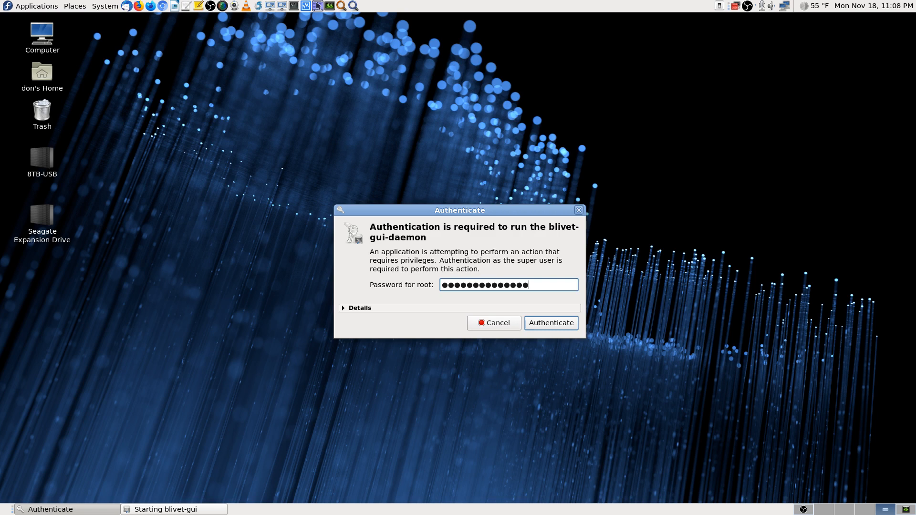
pyautogui.press('Return')
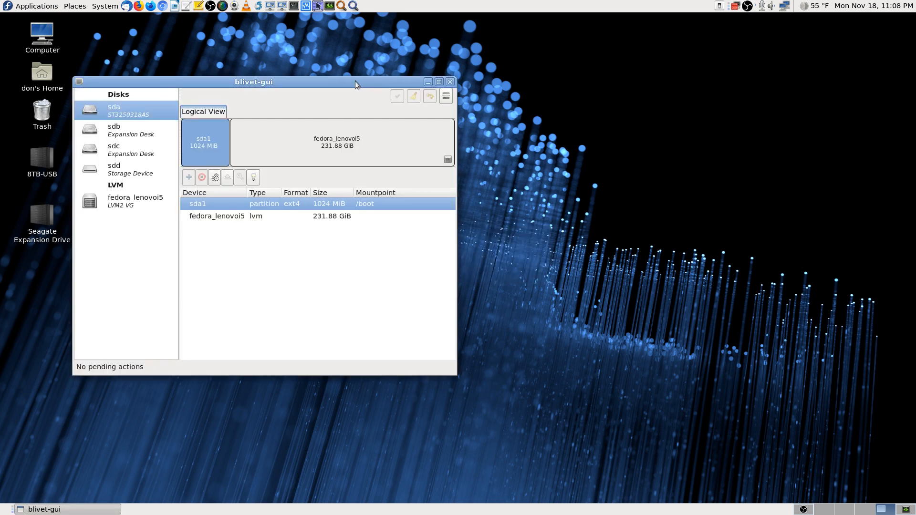
# Step: Centre the blivet-gui window and review partitions on sda, sdb and sdc, ending on sda
pyautogui.moveTo(355, 81); pyautogui.dragTo(536, 70)
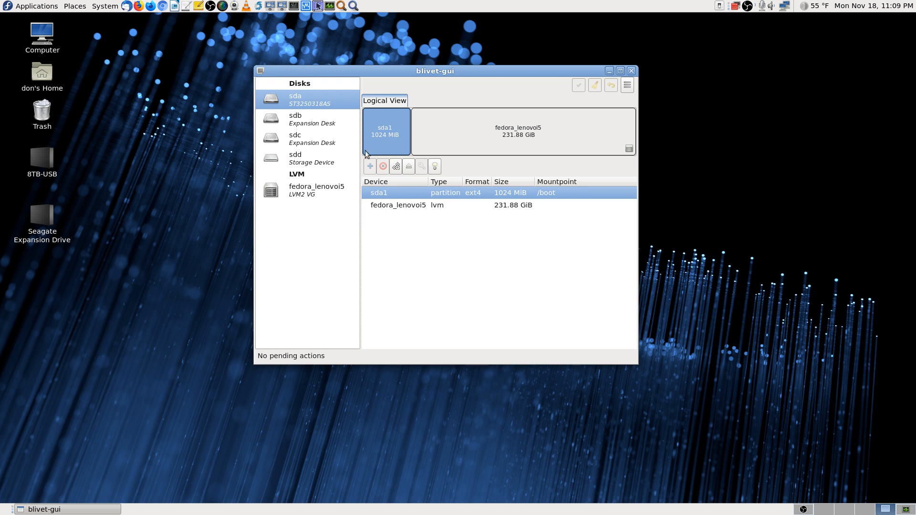
pyautogui.click(416, 207)
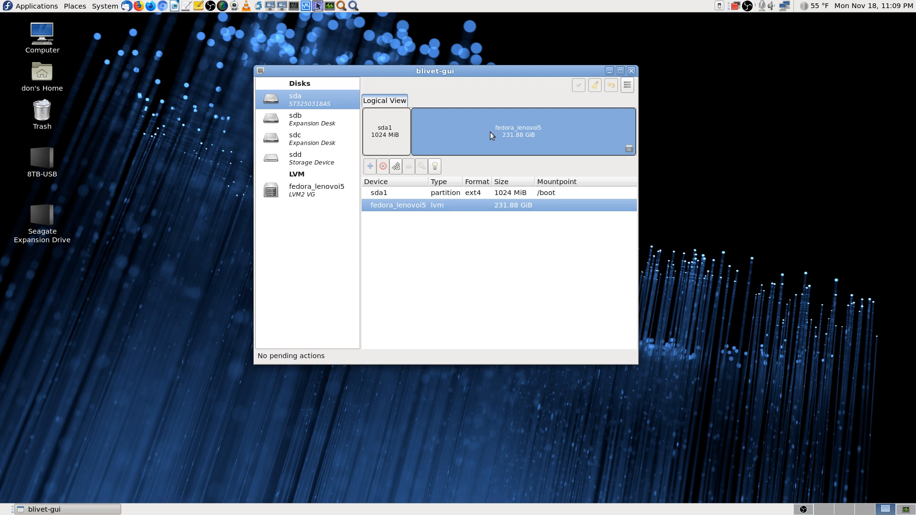
pyautogui.click(301, 125)
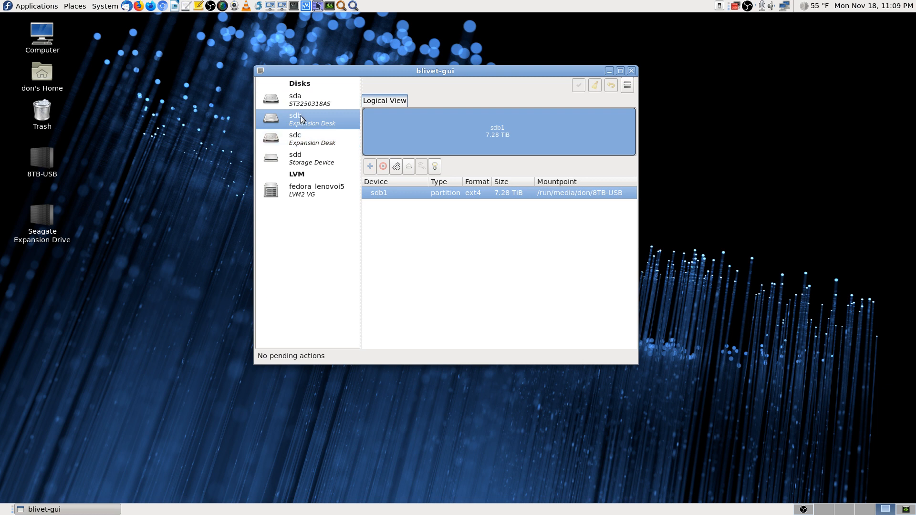
pyautogui.click(303, 141)
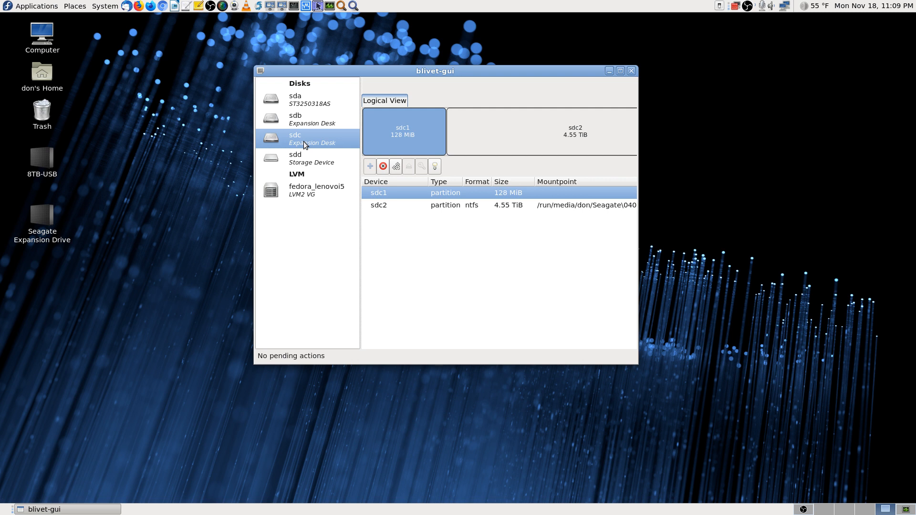
pyautogui.click(309, 117)
pyautogui.click(305, 98)
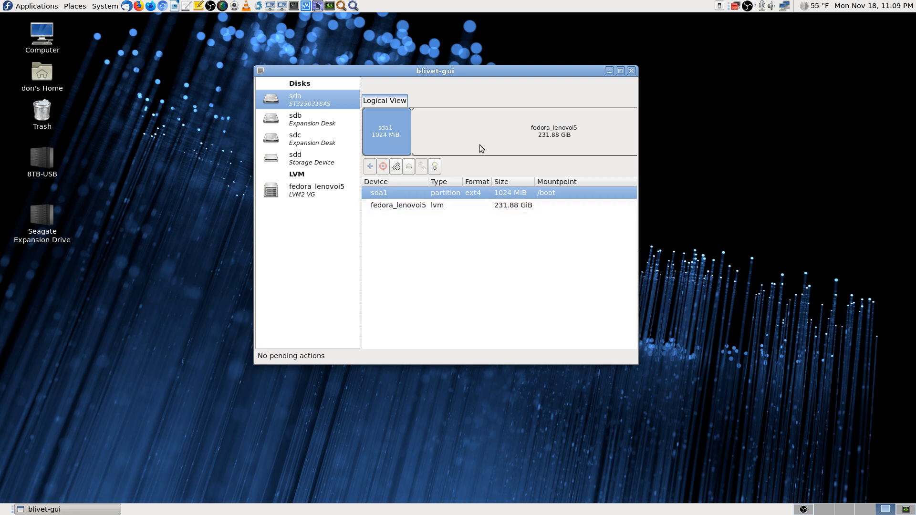
# Step: Select sda's sda1 boot partition and its fedora_lenovoi5 LVM partition
pyautogui.click(540, 139)
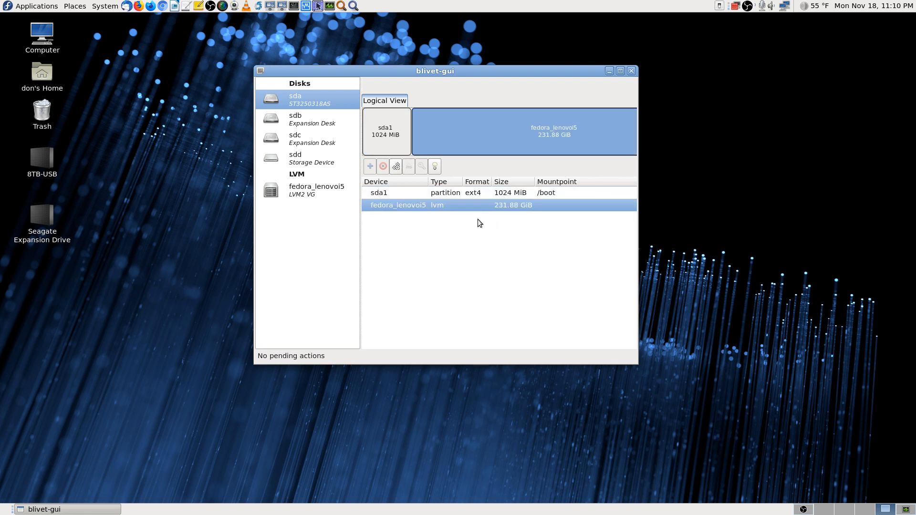
pyautogui.click(488, 192)
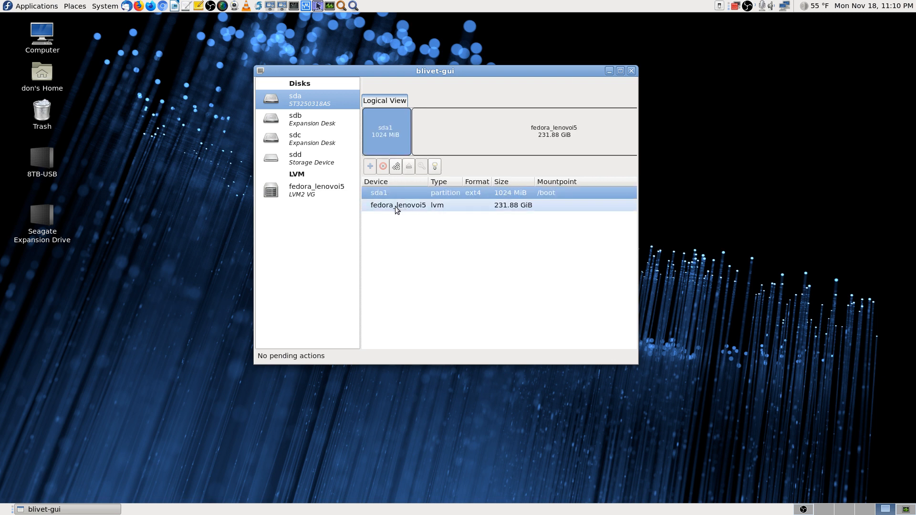
pyautogui.click(443, 205)
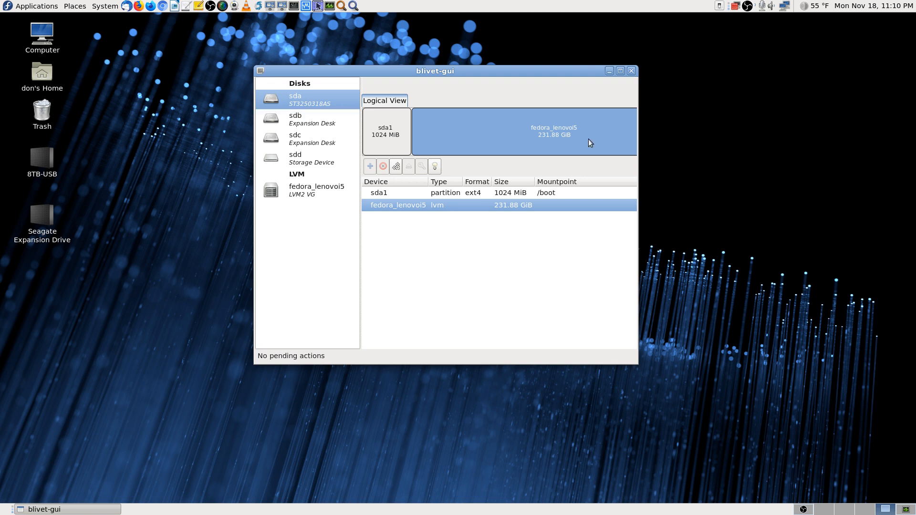
# Step: Check disks sdb, sdc and the 116.43 GiB vfat sdd, then maximize the fedora_lenovoi5 view
pyautogui.click(300, 121)
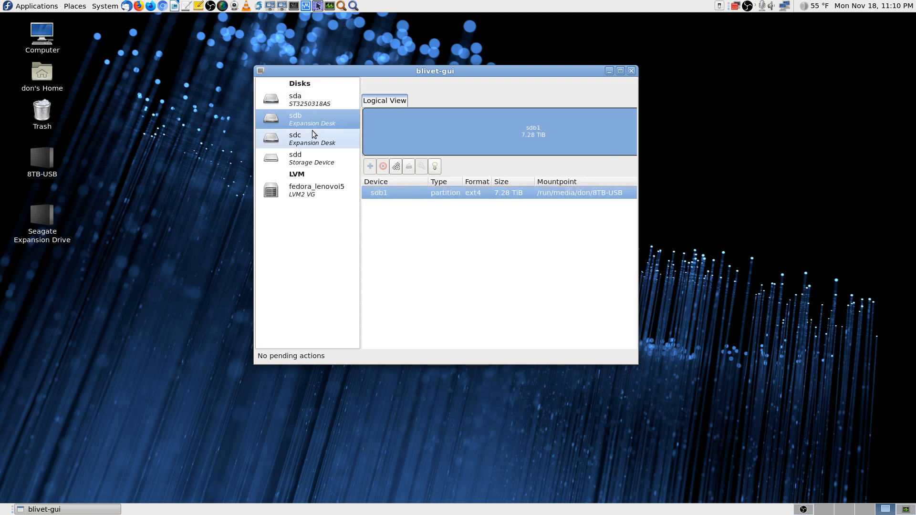
pyautogui.click(291, 141)
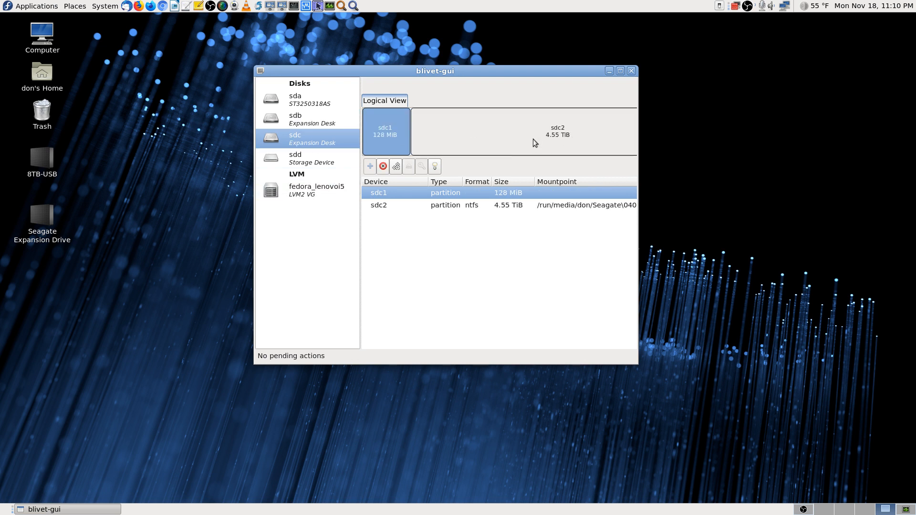
pyautogui.click(309, 162)
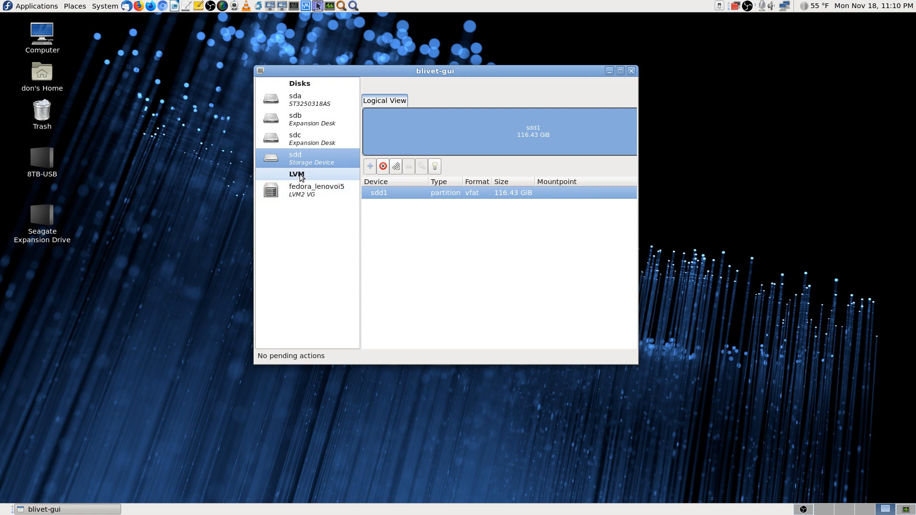
pyautogui.click(301, 189)
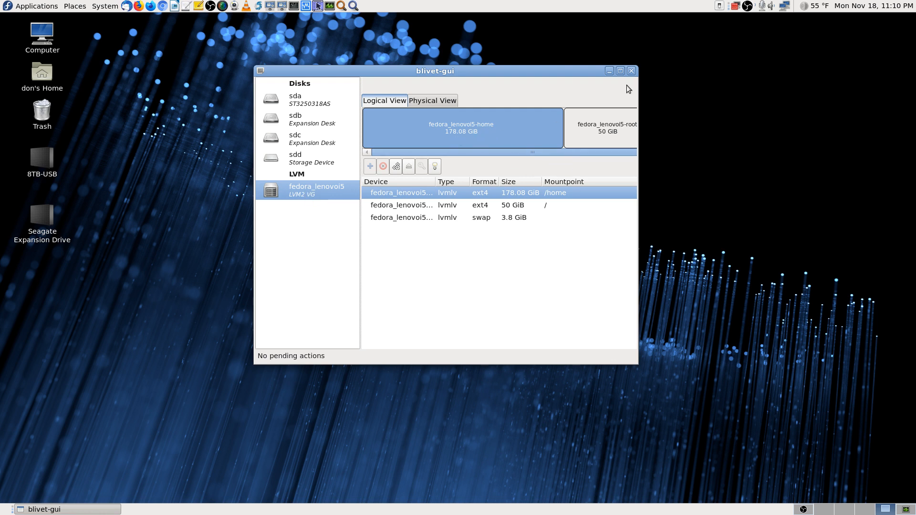
pyautogui.click(620, 70)
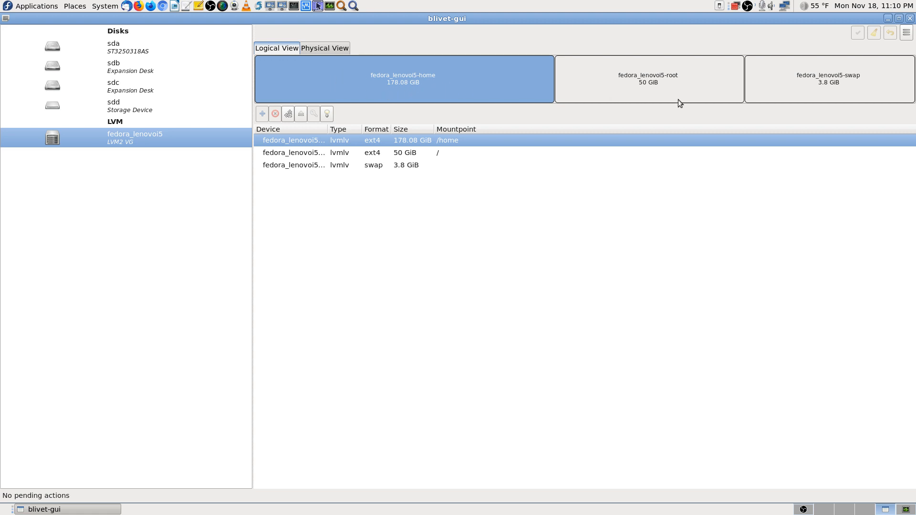
# Step: Compare fedora_lenovoi5's root, swap and home logical volumes with their sizes and mountpoints
pyautogui.click(670, 86)
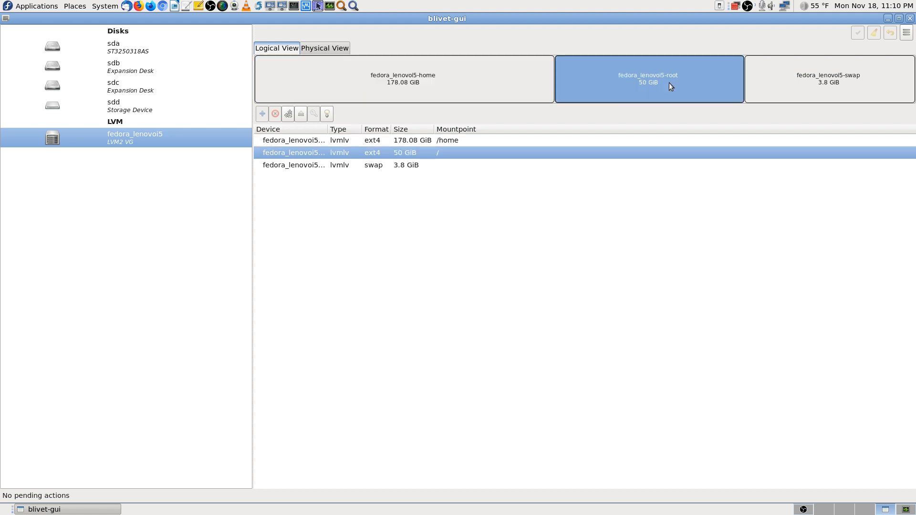
pyautogui.click(860, 91)
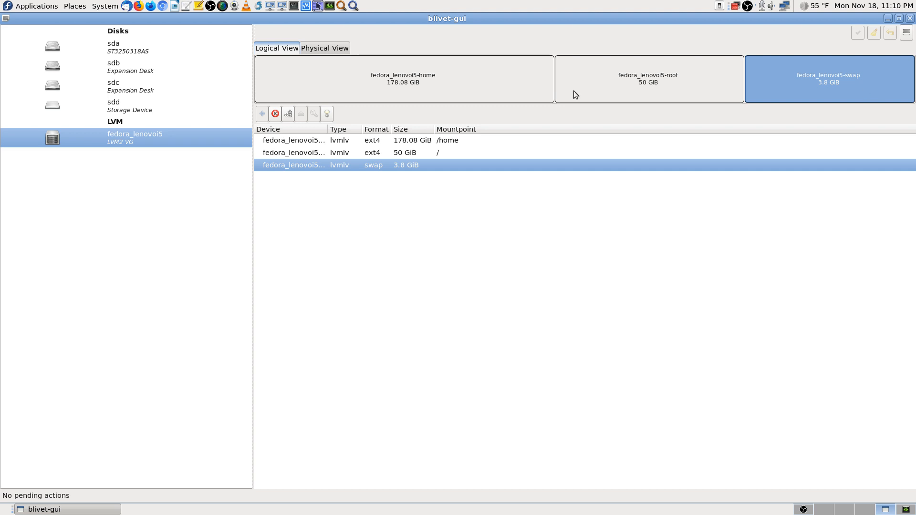
pyautogui.click(645, 90)
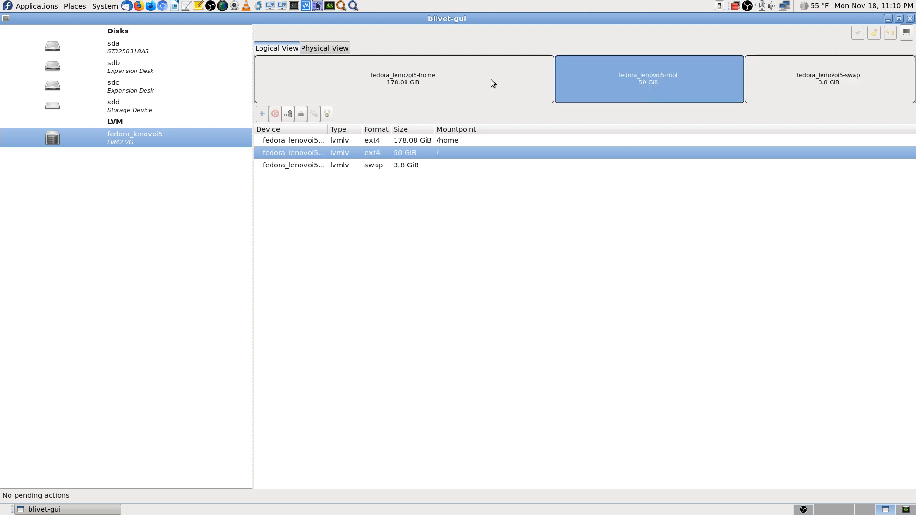
pyautogui.click(852, 92)
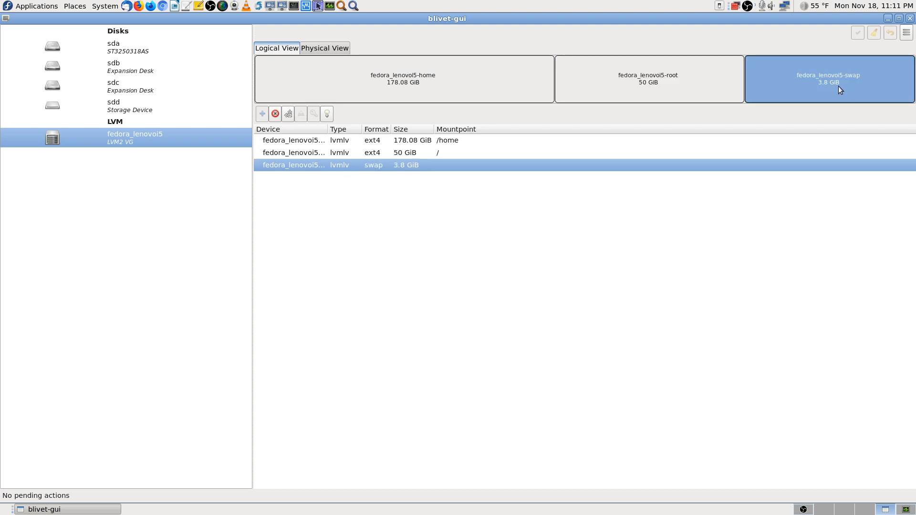
pyautogui.click(704, 79)
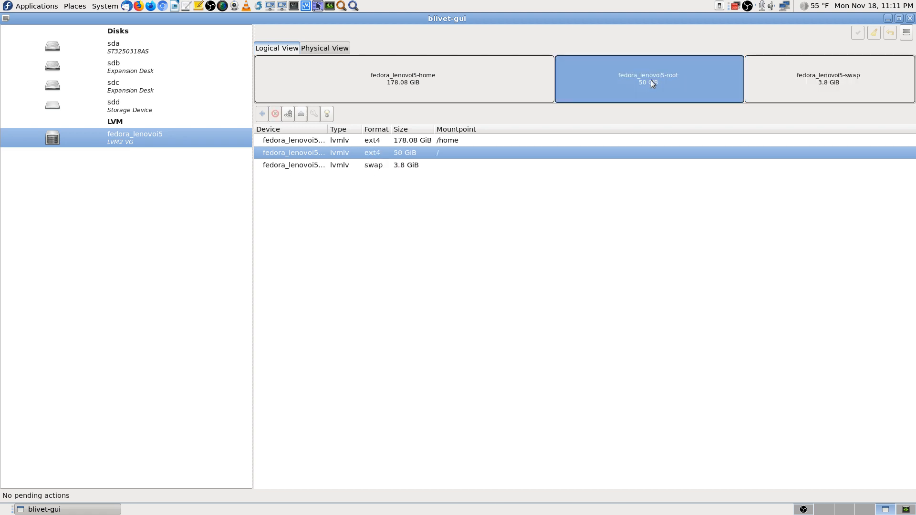
pyautogui.click(441, 76)
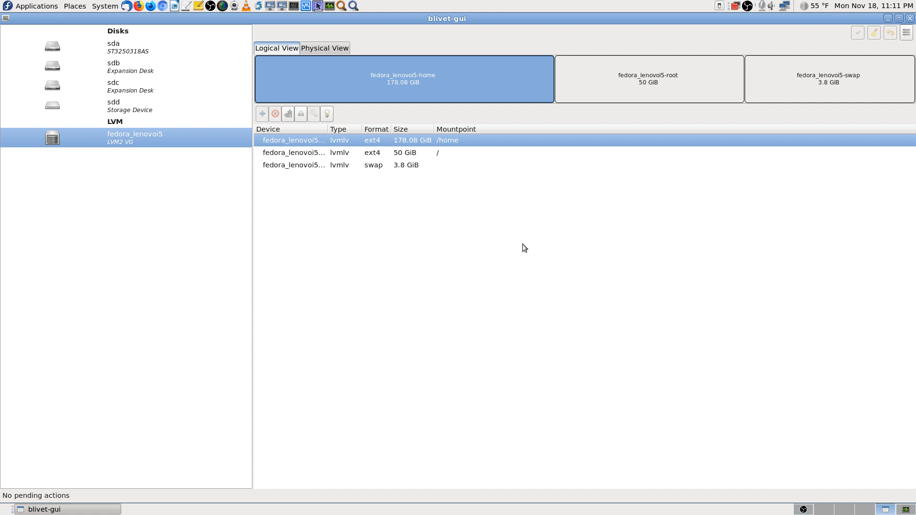
pyautogui.click(673, 90)
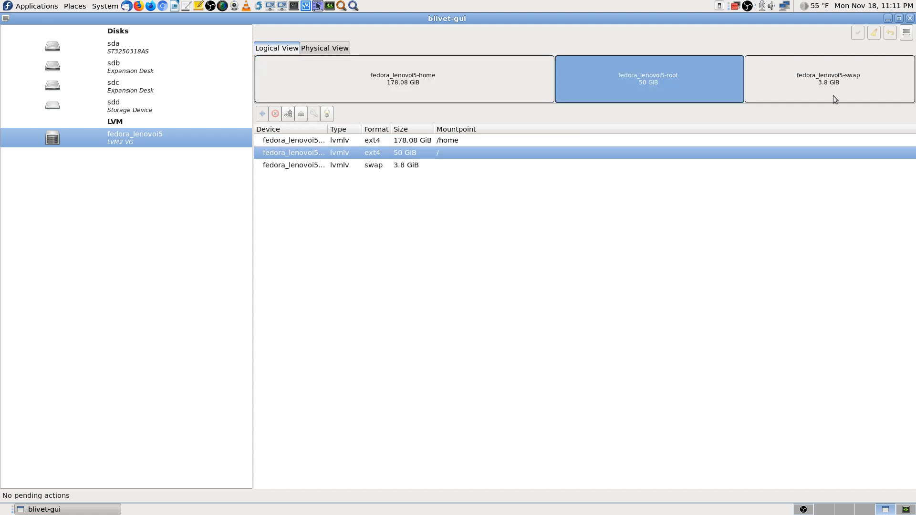
pyautogui.click(828, 98)
pyautogui.click(448, 98)
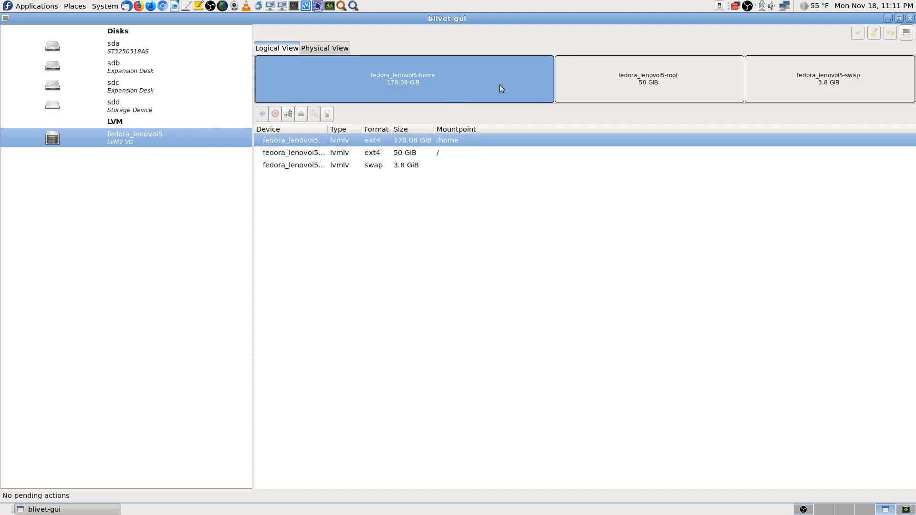
# Step: Check the volume group's physical layout and unallocated space, then return to Logical View
pyautogui.click(329, 49)
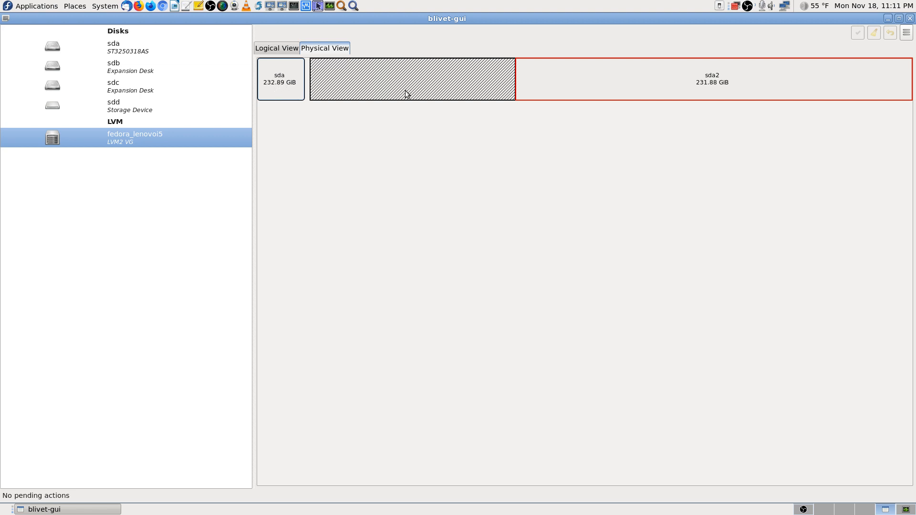
pyautogui.click(446, 86)
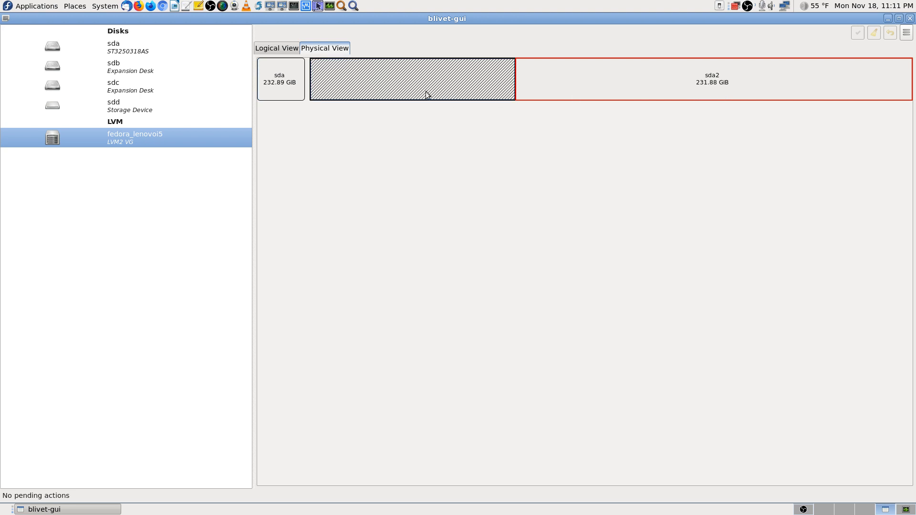
pyautogui.click(283, 50)
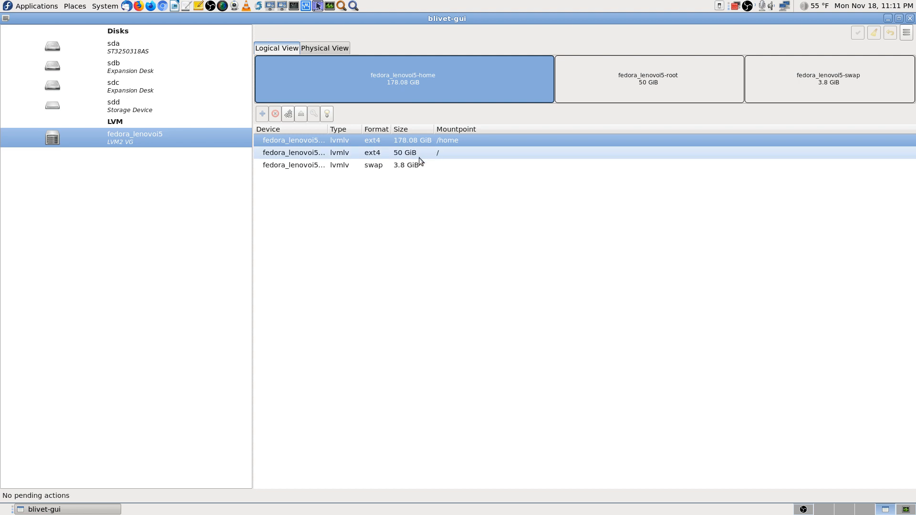
# Step: Inspect root, swap and home, then show sda's 1024 MiB /boot and 231.88 GiB LVM layout
pyautogui.click(304, 154)
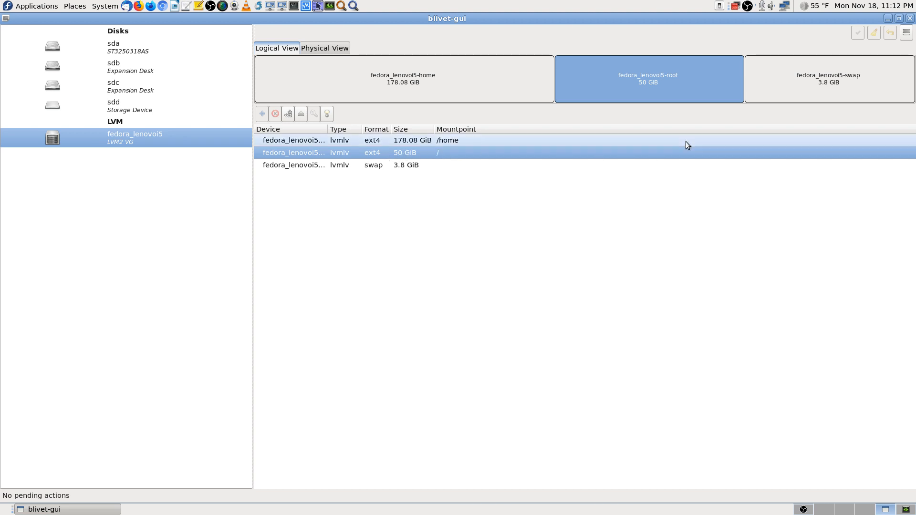
pyautogui.click(405, 164)
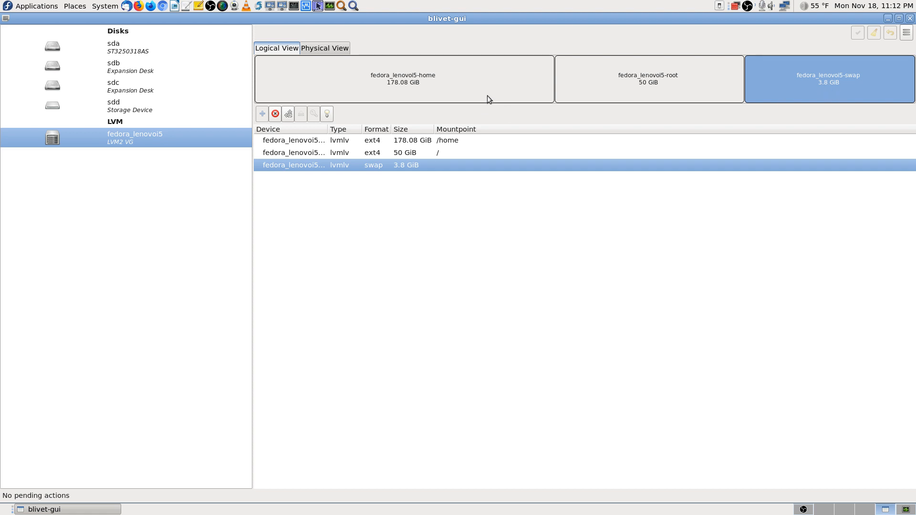
pyautogui.click(322, 82)
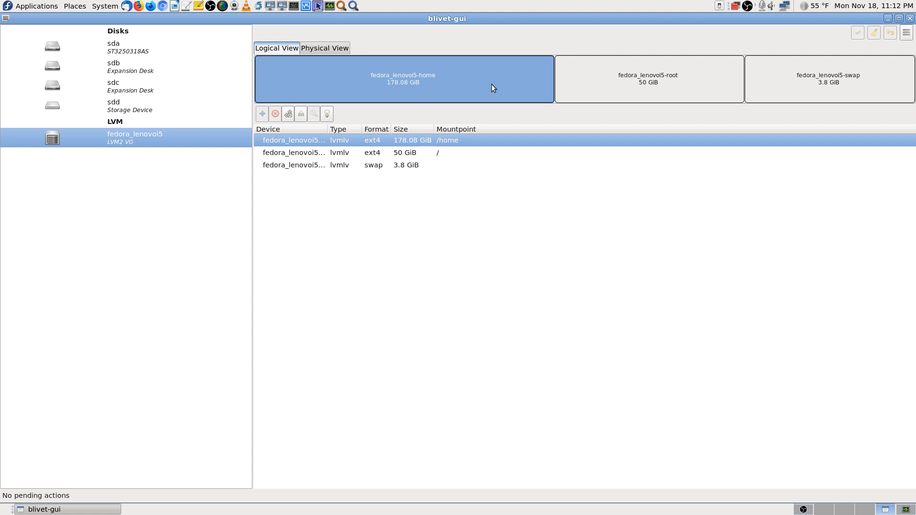
pyautogui.click(101, 49)
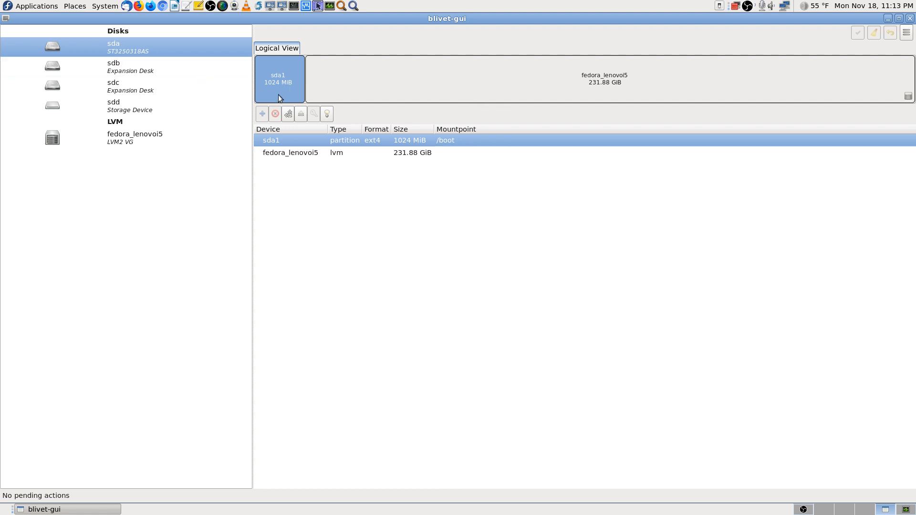
# Step: Select the fedora_lenovoi5 LVM, then show disk sdb with its 7.28 TiB ext4 sdb1 partition
pyautogui.click(630, 81)
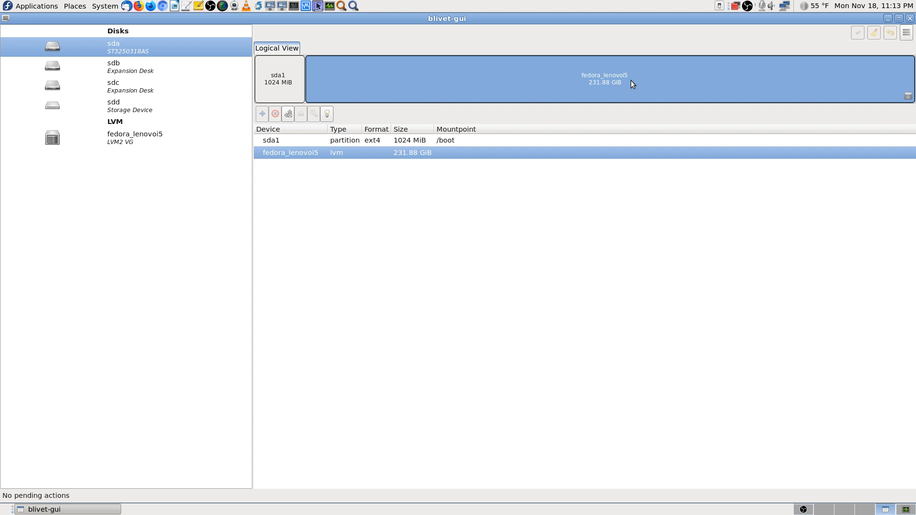
pyautogui.click(125, 140)
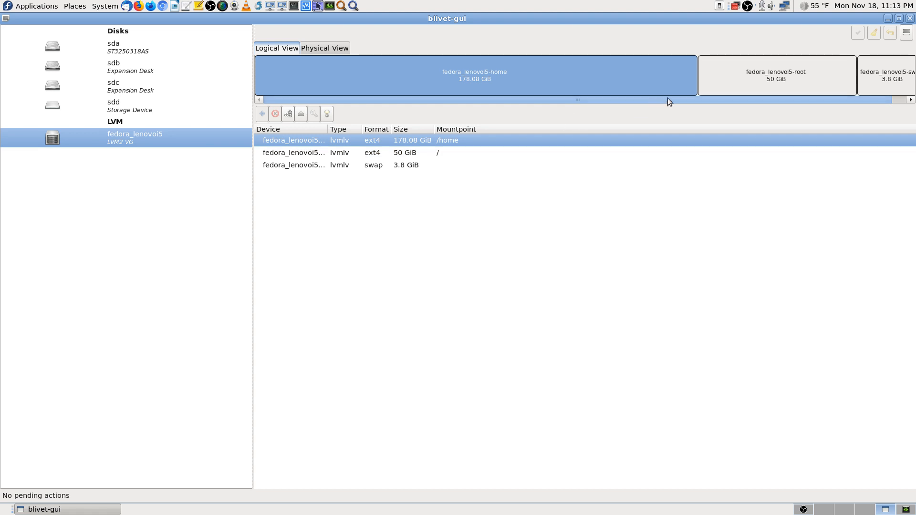
pyautogui.click(118, 69)
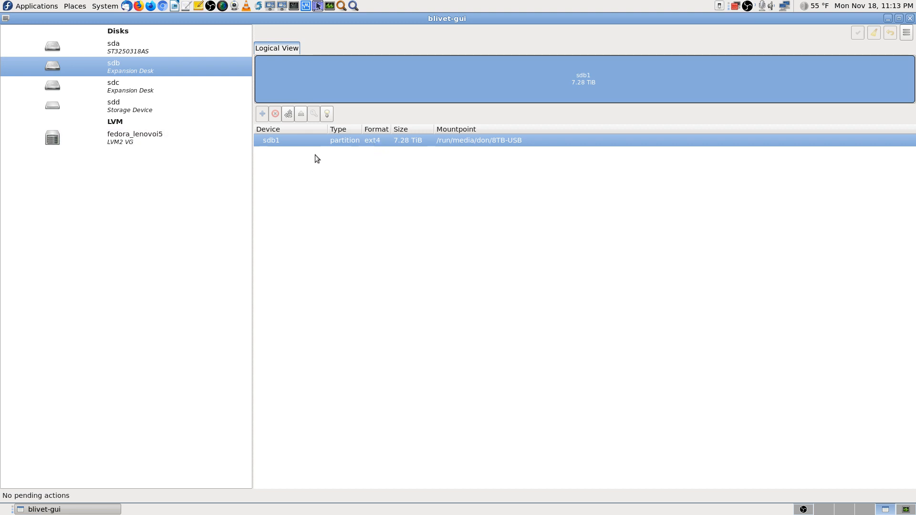
# Step: Display disk sdc's 128 MiB sdc1 and 4.55 TiB ntfs sdc2 partitions
pyautogui.click(115, 91)
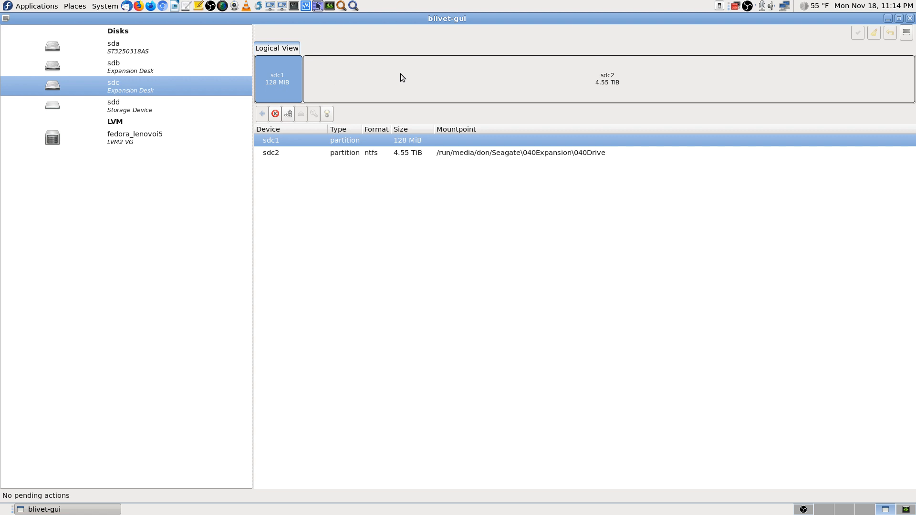
# Step: Select the 4.55 TiB sdc2 partition, then go back to disk sda
pyautogui.click(356, 80)
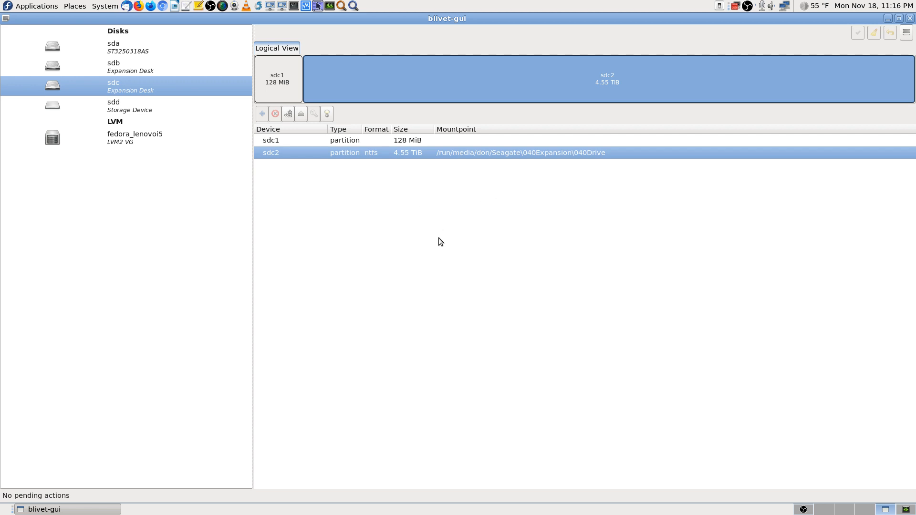
pyautogui.click(127, 47)
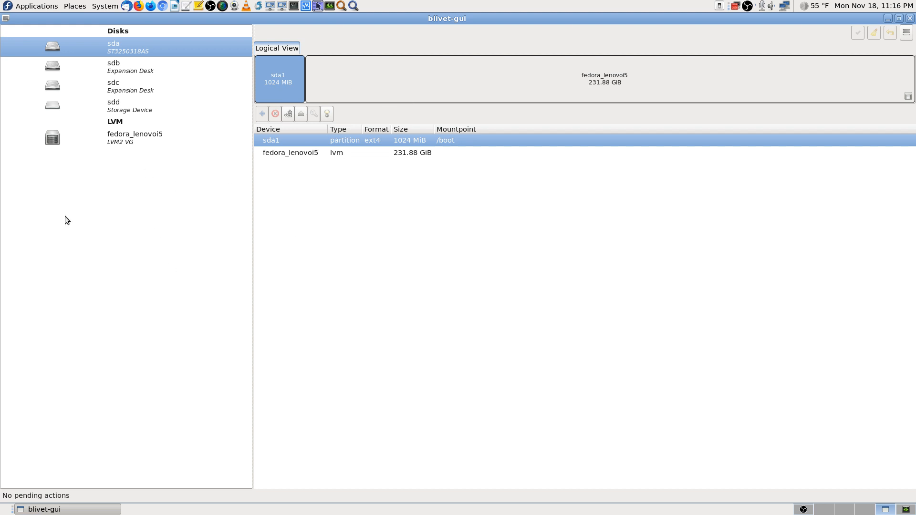
# Step: Select fedora_lenovoi5, close blivet-gui, and switch to the empty workspace 1
pyautogui.click(108, 136)
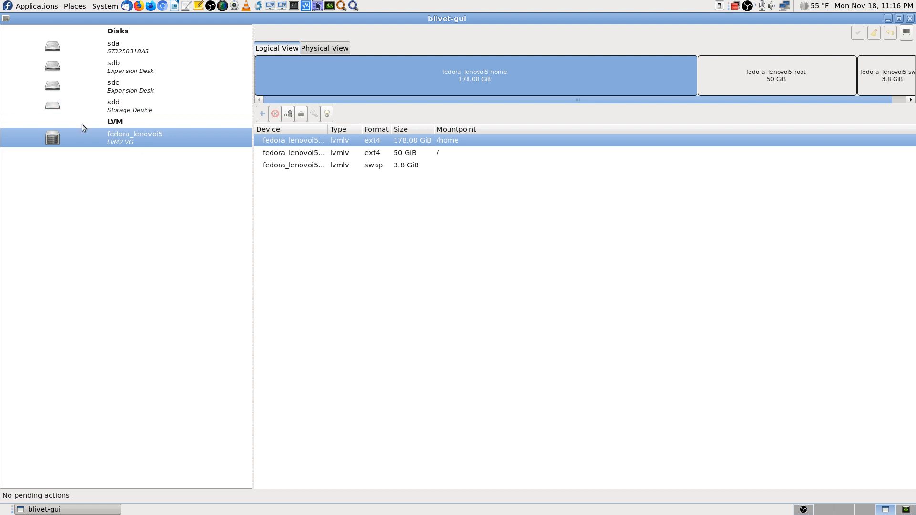
pyautogui.click(909, 20)
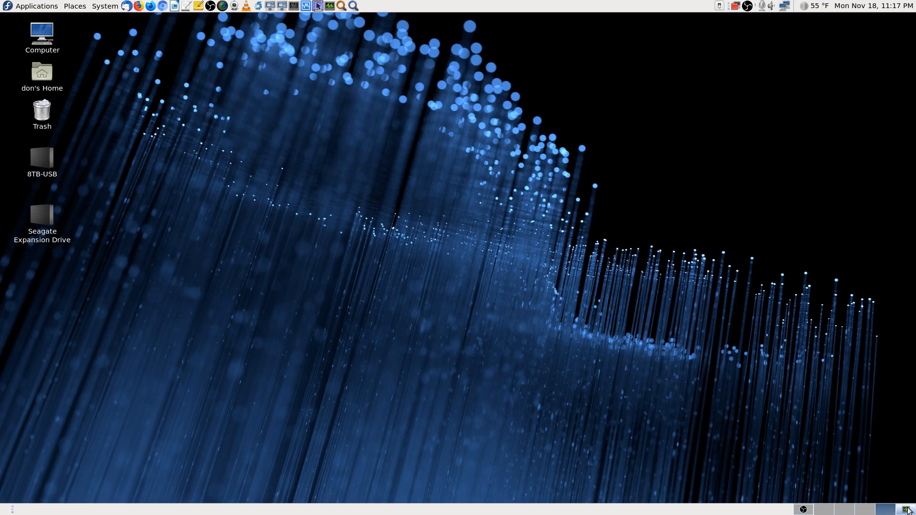
pyautogui.click(906, 510)
# Step: Switch to the first workspace to reach the 128GB card in Caja
pyautogui.click(823, 510)
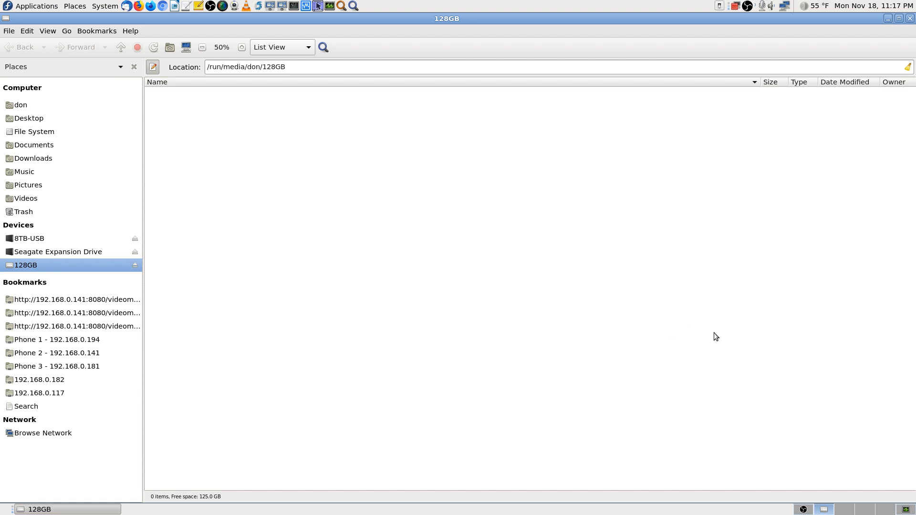
# Step: Search Application Finder for 'fedora' to look at Fedora Media Writer
pyautogui.click(353, 6)
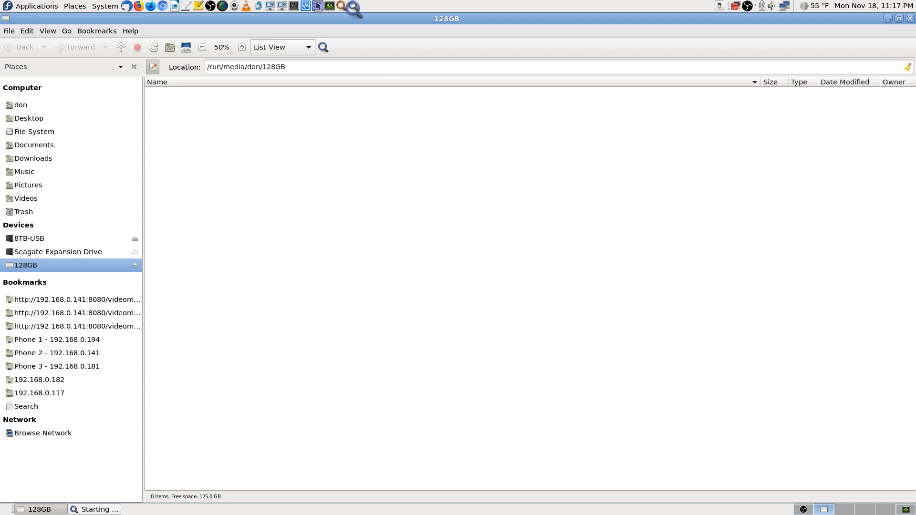
pyautogui.write('fedora')
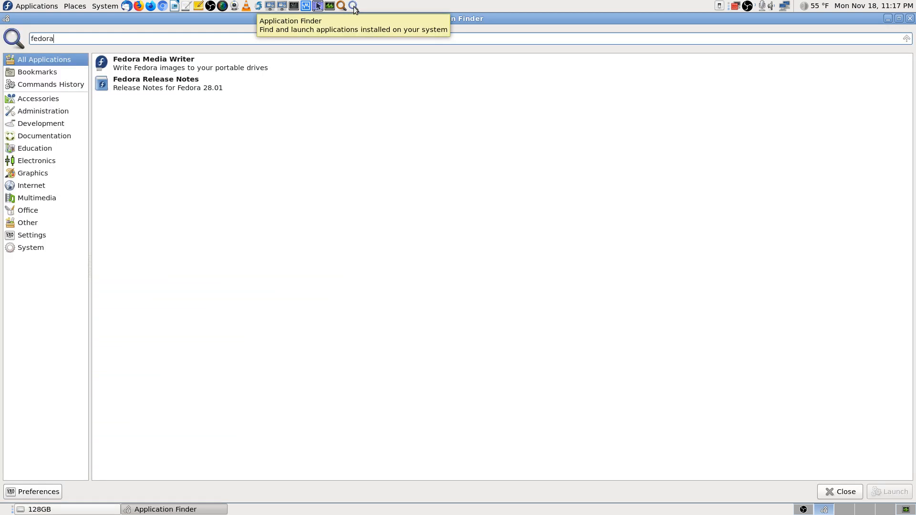
pyautogui.press('Down')
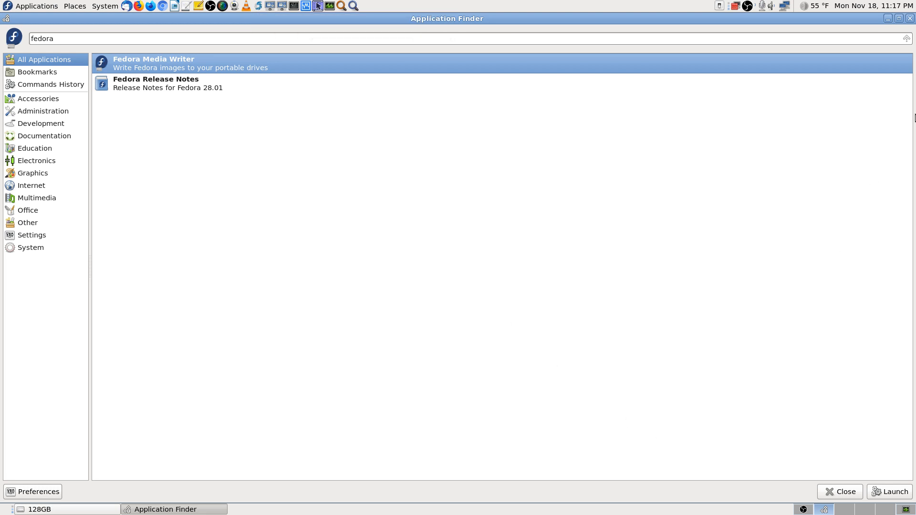
pyautogui.press('Return')
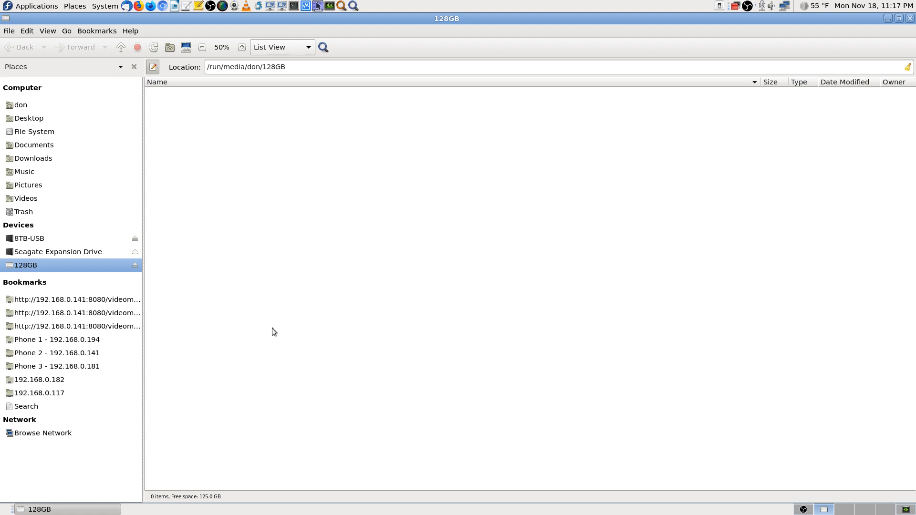
# Step: Search 'usb', review the balenaEtcher and UNetbootin results, and leave the finder
pyautogui.click(353, 6)
pyautogui.write('usb')
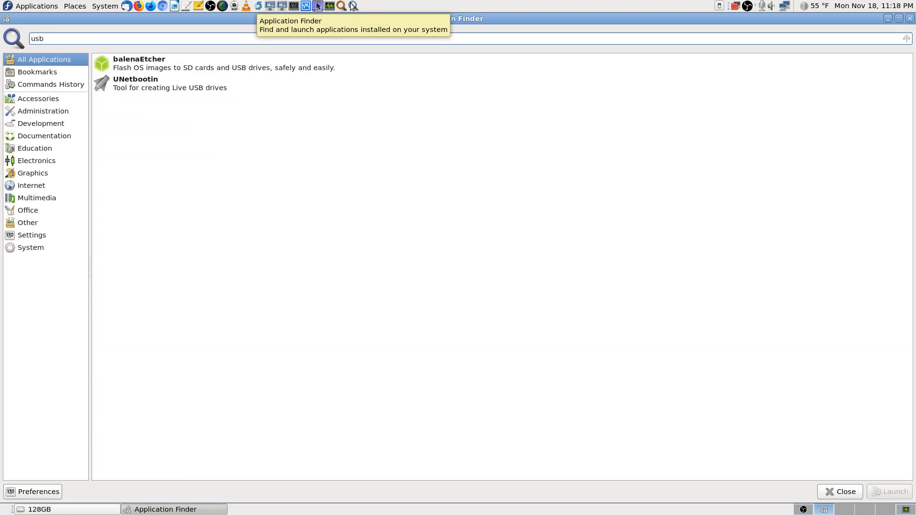
pyautogui.press('Down')
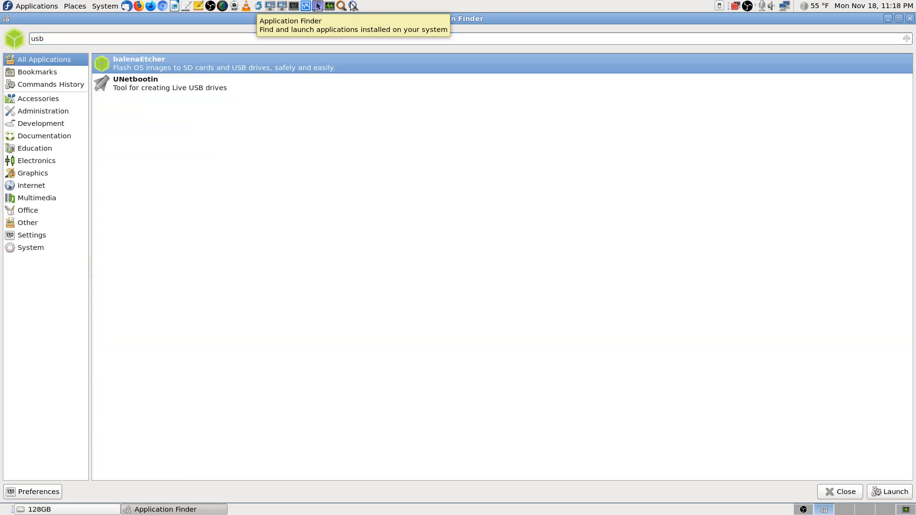
pyautogui.press('Down')
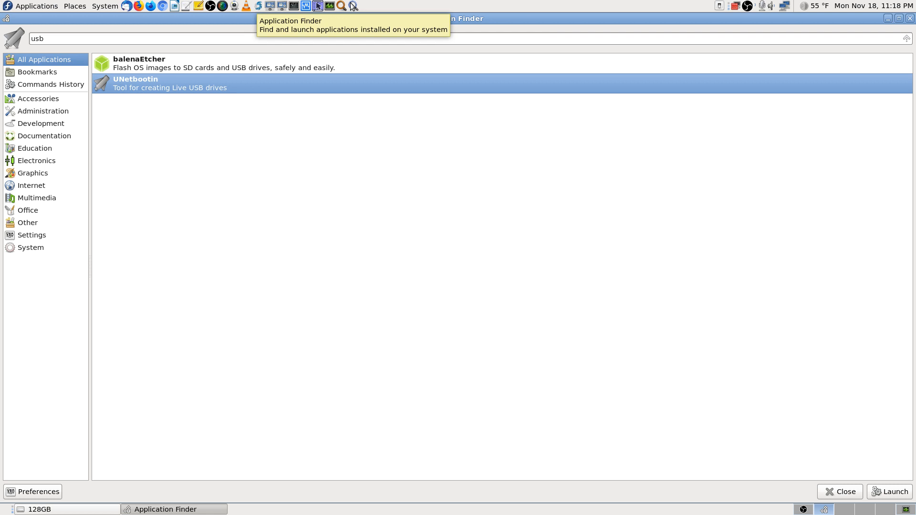
pyautogui.press('Up')
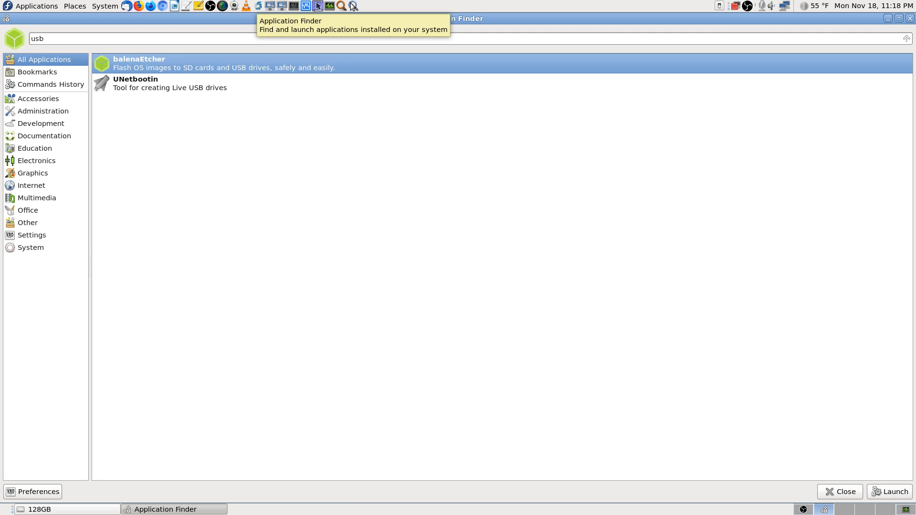
pyautogui.press('Escape')
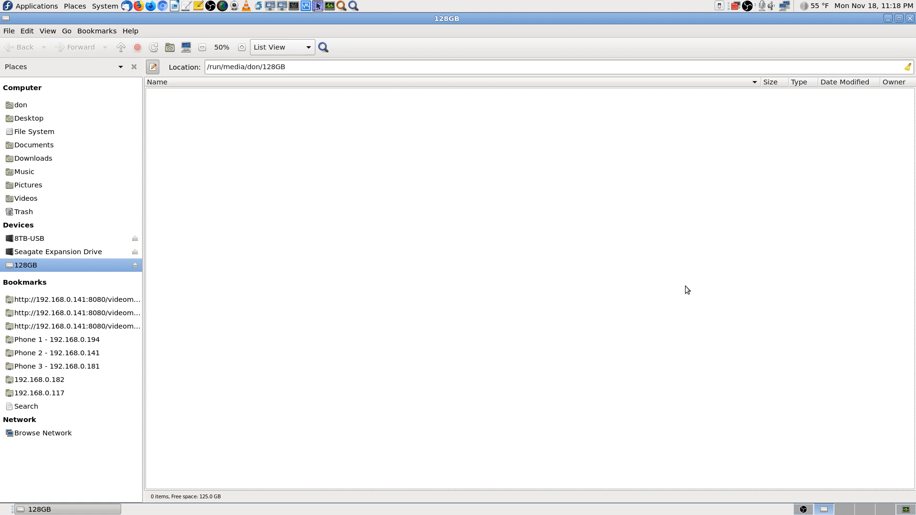
# Step: Close the empty 128GB folder and open Etcher's image picker at Downloads
pyautogui.click(910, 18)
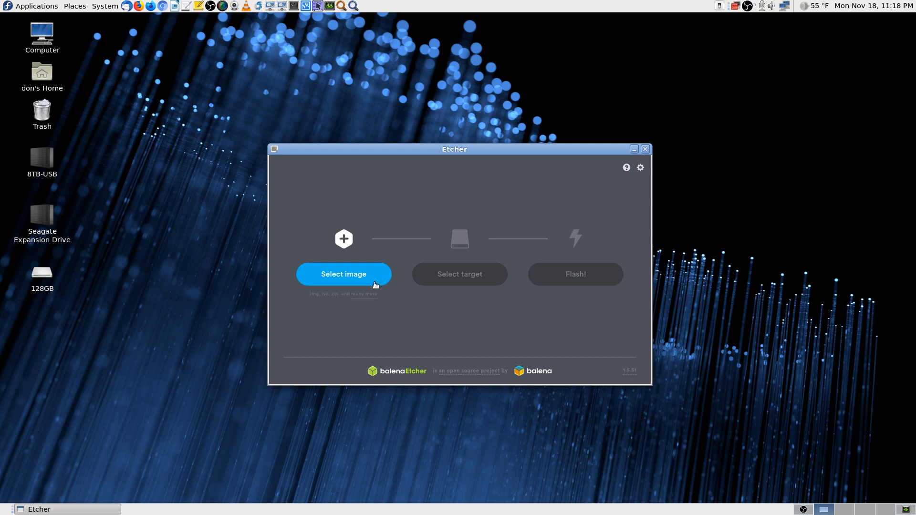
pyautogui.click(357, 275)
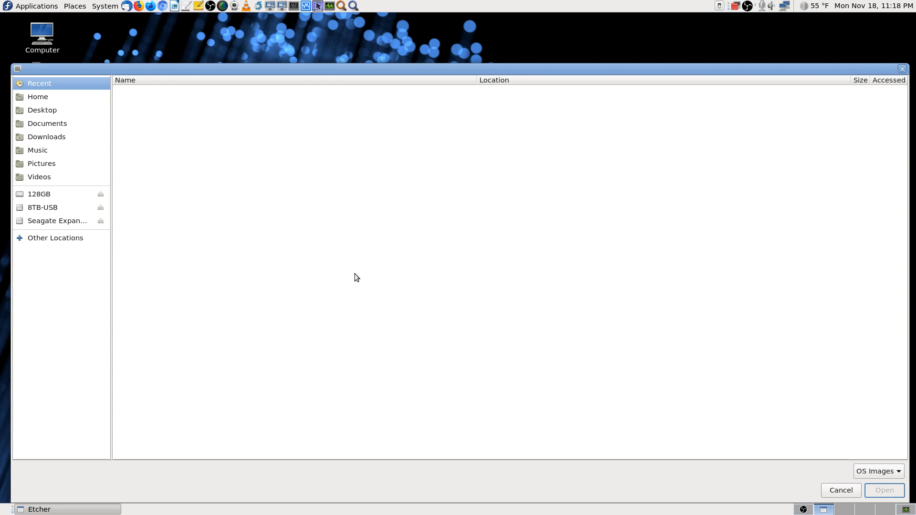
pyautogui.click(56, 137)
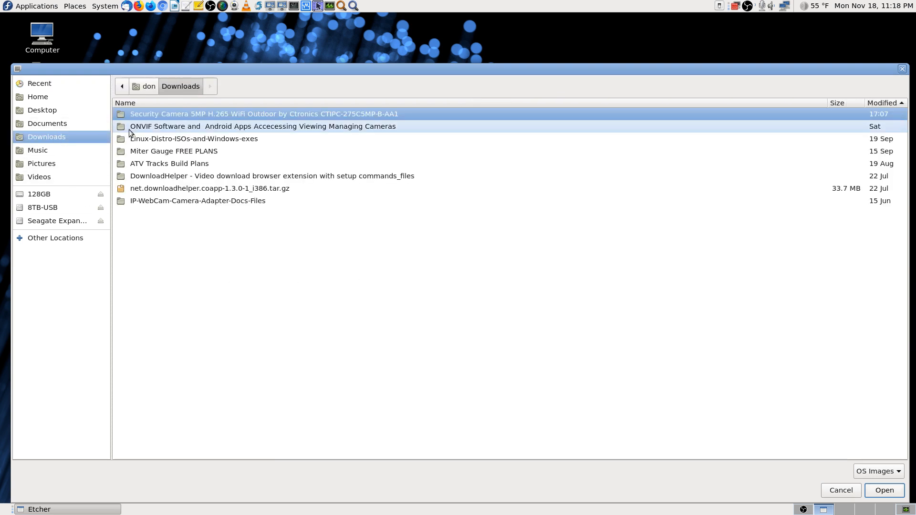
# Step: Browse into Linux-Distro-ISOs-and-Windows-exes and the Raspberry Pi SD Card Images folder, then go back up
pyautogui.doubleClick(185, 139)
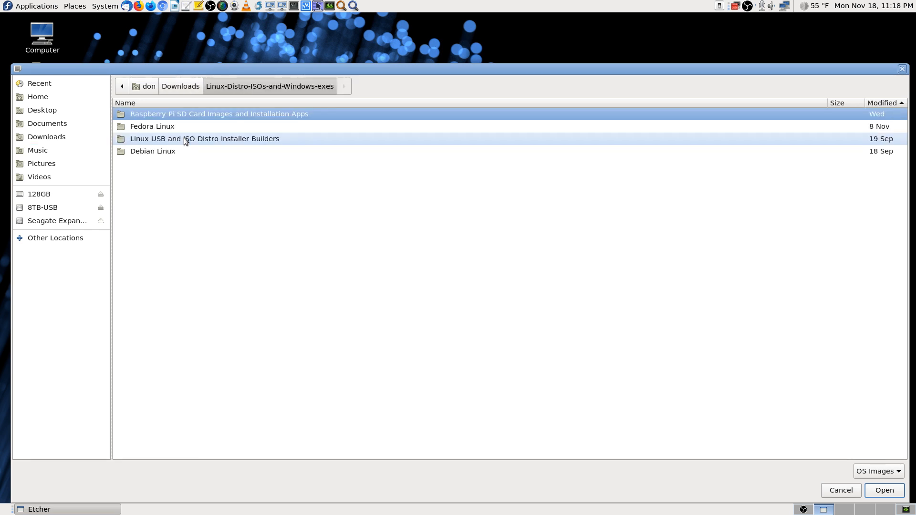
pyautogui.doubleClick(236, 114)
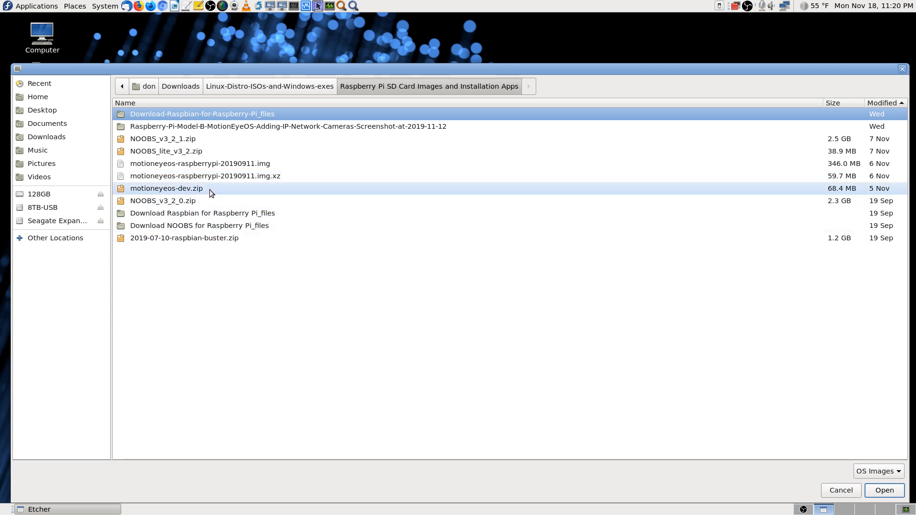
pyautogui.click(296, 88)
# Step: Browse the Fedora 31 and Fedora 30 folders, highlight Fedora-Server-netinst-aarch64-30-1.2.iso, then cancel without choosing
pyautogui.doubleClick(198, 126)
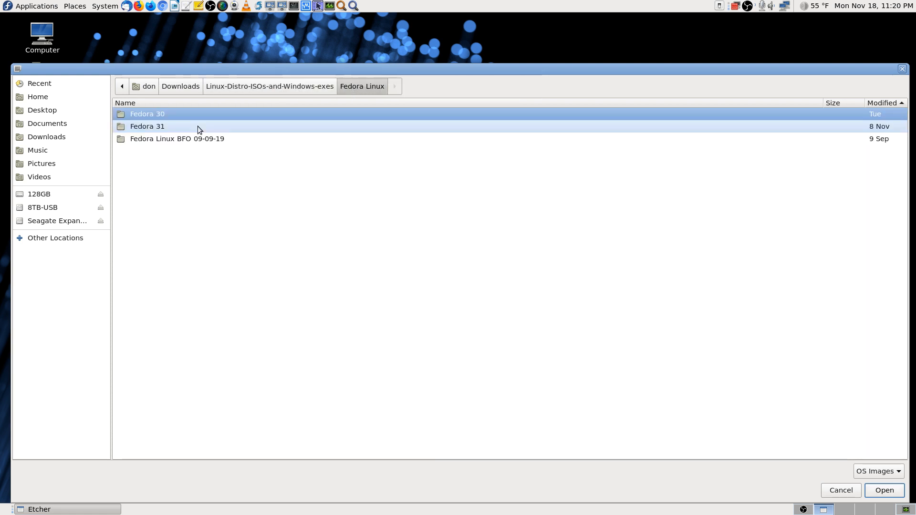
pyautogui.doubleClick(168, 124)
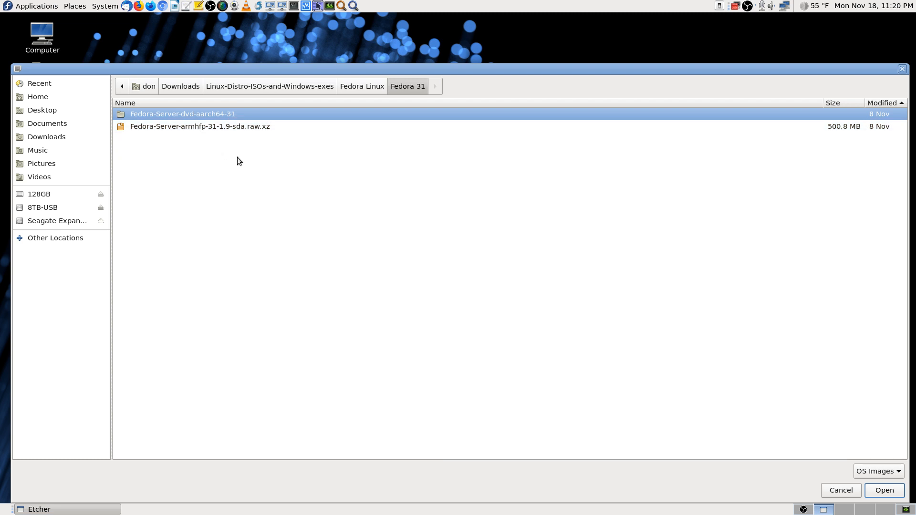
pyautogui.click(362, 88)
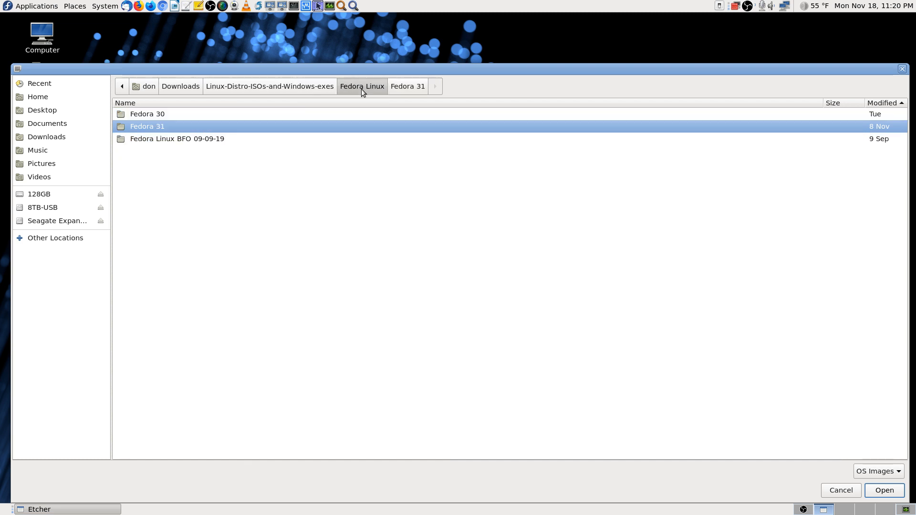
pyautogui.doubleClick(195, 117)
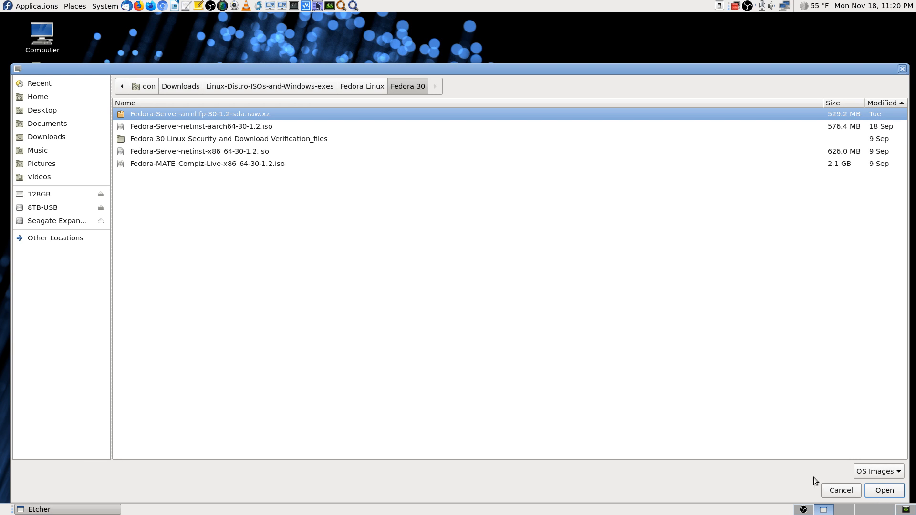
pyautogui.click(255, 128)
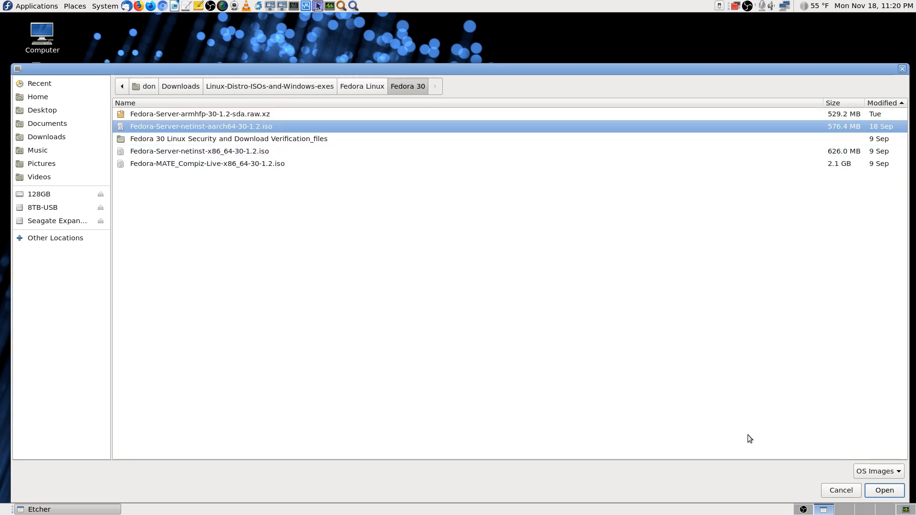
pyautogui.click(835, 490)
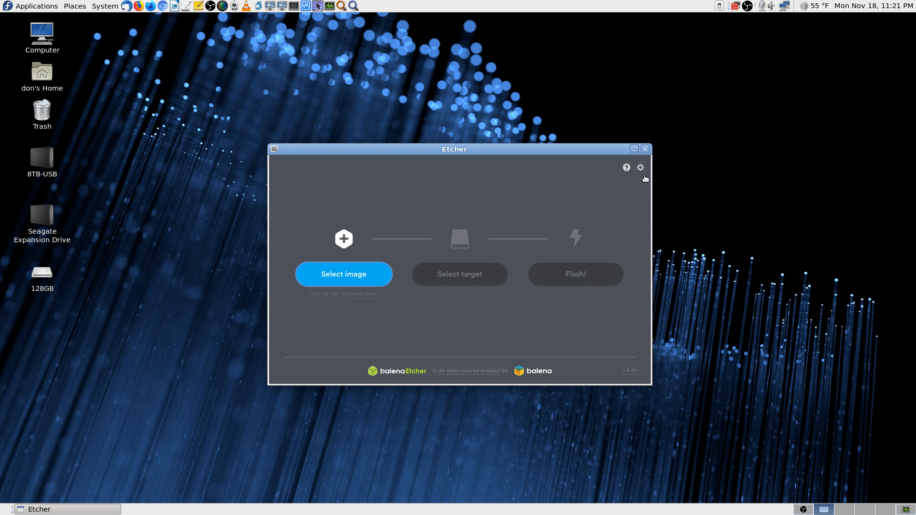
# Step: Close balenaEtcher, switch to the fourth workspace, and launch Krusader
pyautogui.click(644, 149)
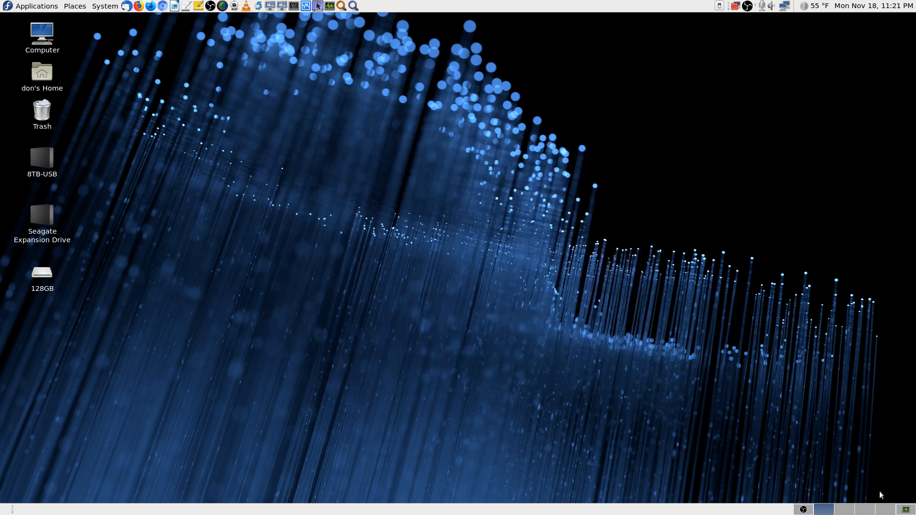
pyautogui.click(868, 511)
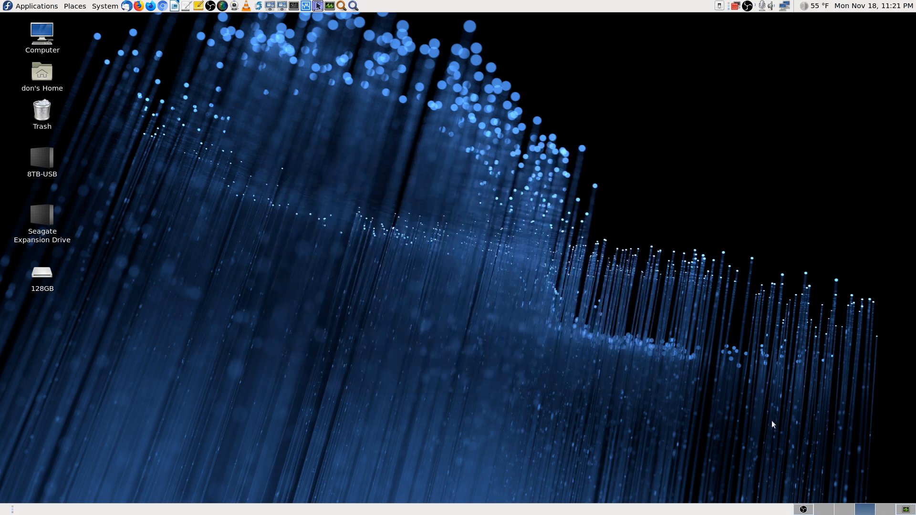
pyautogui.click(318, 6)
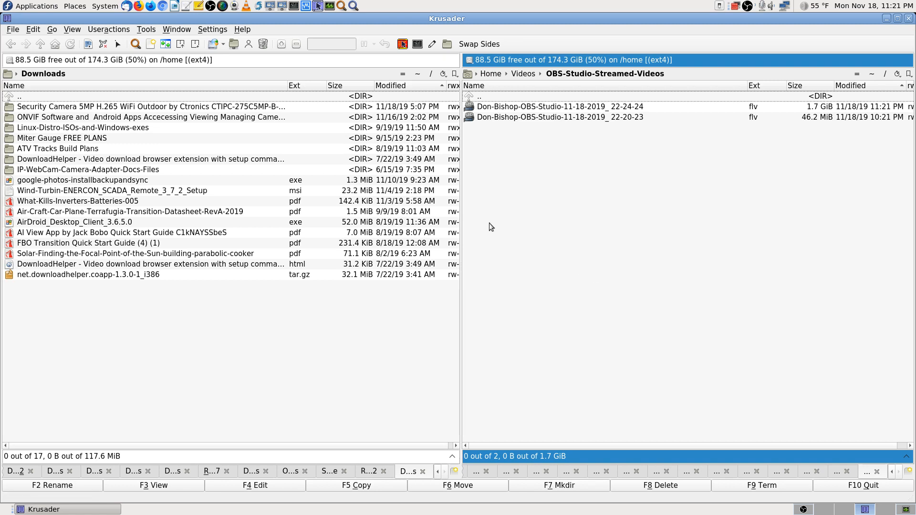
# Step: Go into Linux-Distro-ISOs-and-Windows-exes > Raspberry Pi SD card images and look inside NOOBS_v3_2_1.zip
pyautogui.doubleClick(43, 128)
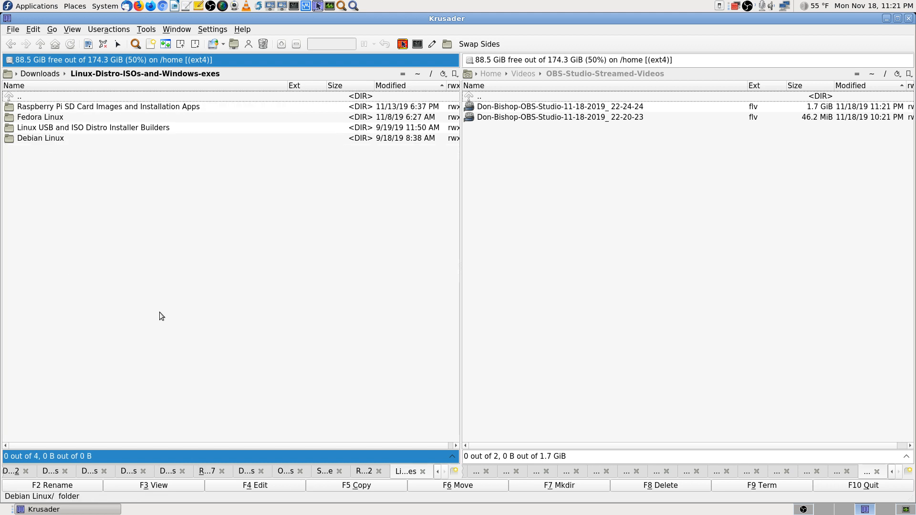
pyautogui.press('Down')
pyautogui.press('Return')
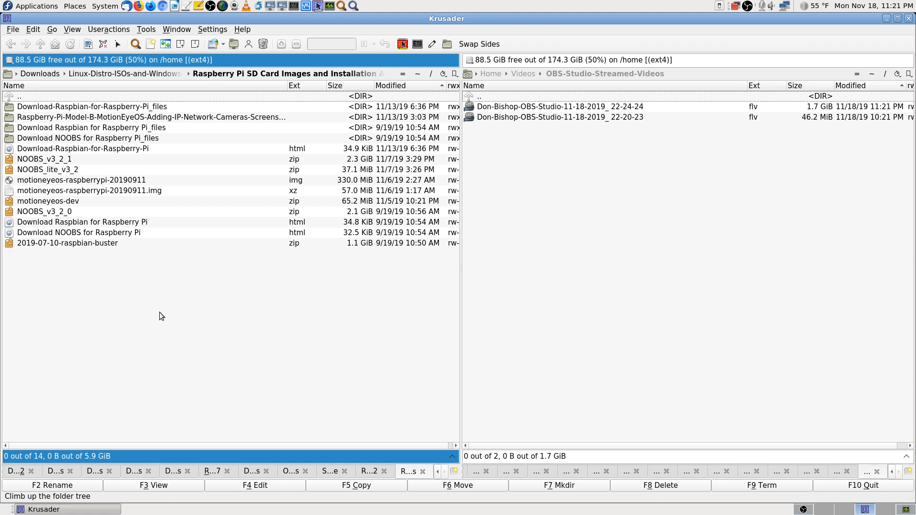
pyautogui.press('Down')
pyautogui.press('Down')
pyautogui.press('Down')
pyautogui.press('Down')
pyautogui.press('Down')
pyautogui.press('Down')
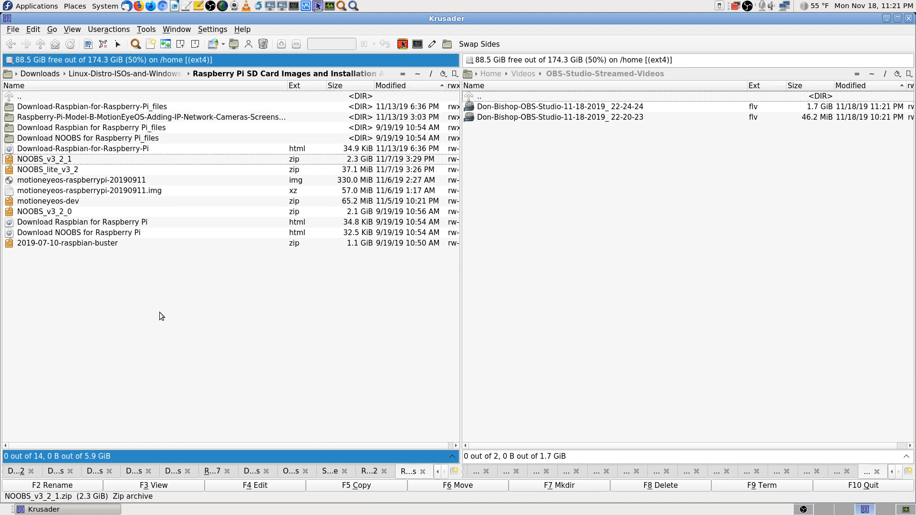
pyautogui.press('Return')
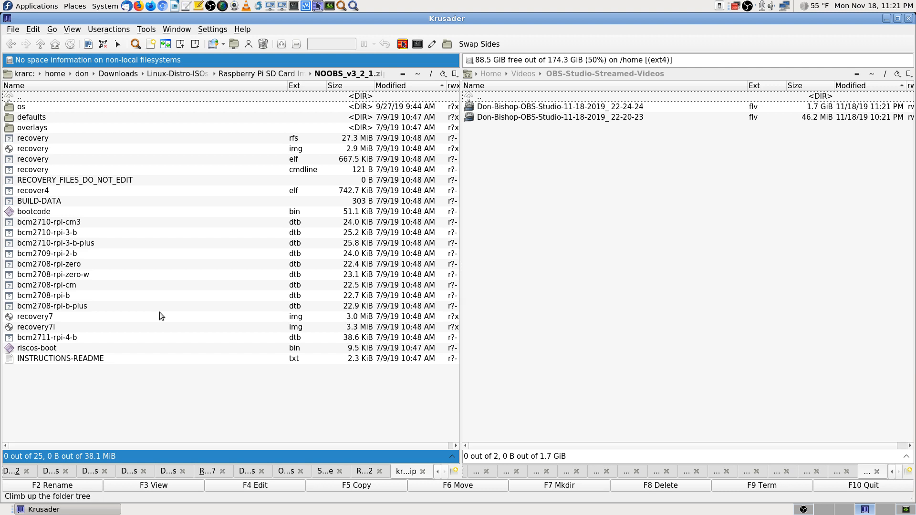
# Step: Return to the folder and inspect the contents of NOOBS_v3_2_0.zip
pyautogui.press('BackSpace')
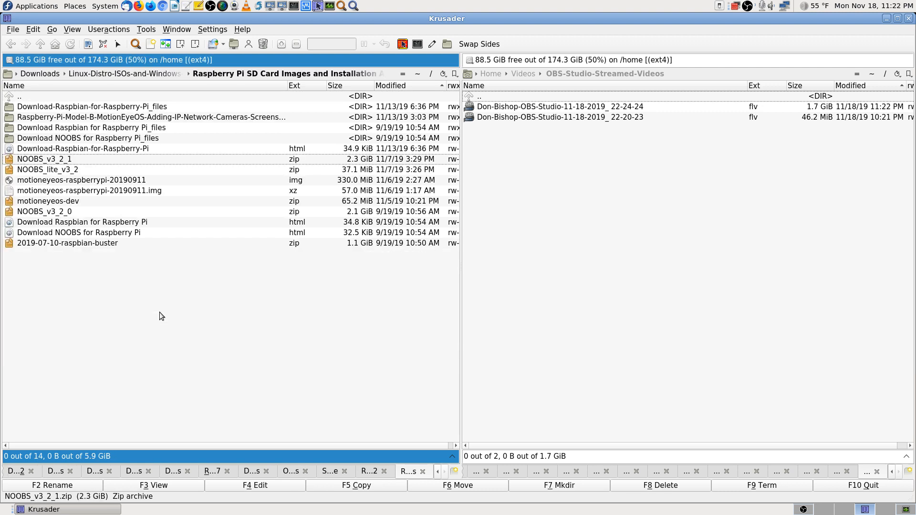
pyautogui.press('Down')
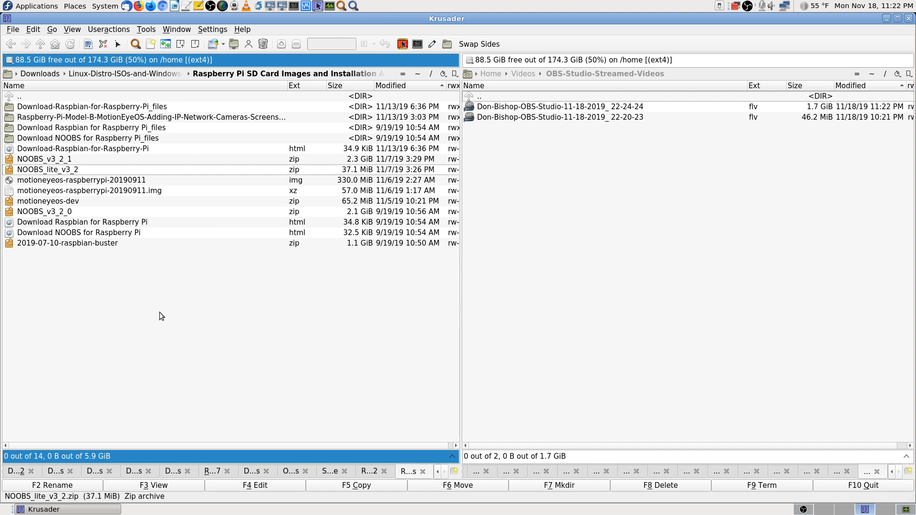
pyautogui.press('Down')
pyautogui.press('Down')
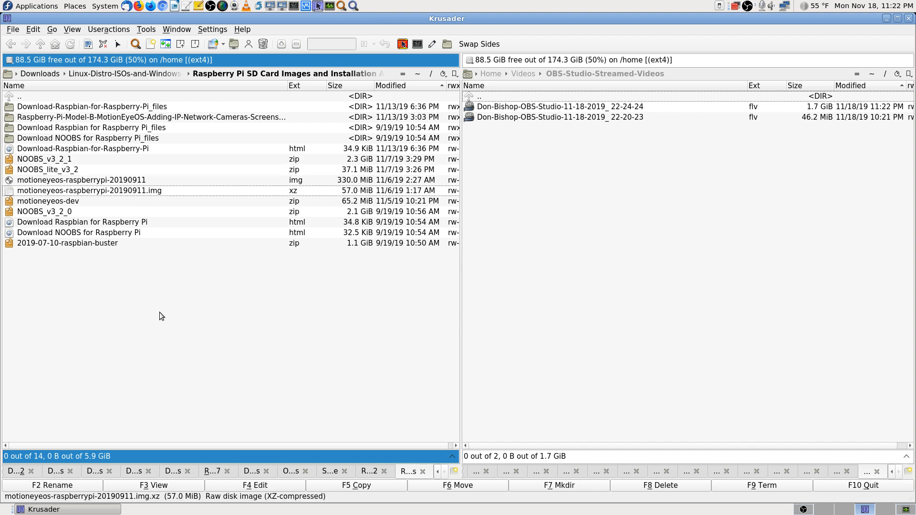
pyautogui.press('Down')
pyautogui.press('Down')
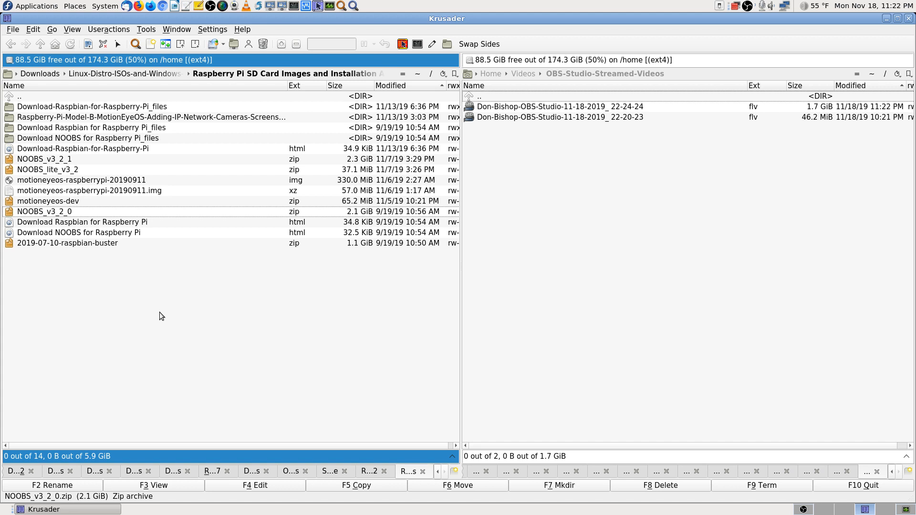
pyautogui.press('Return')
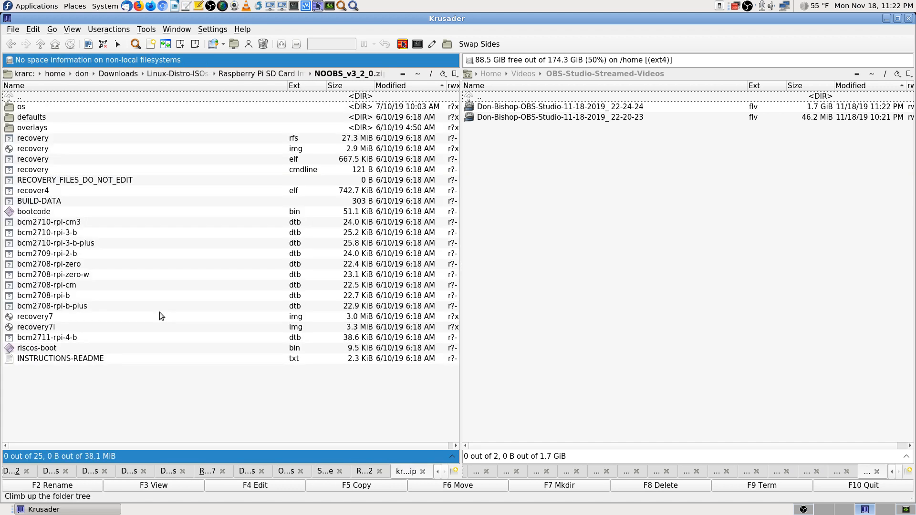
pyautogui.press('BackSpace')
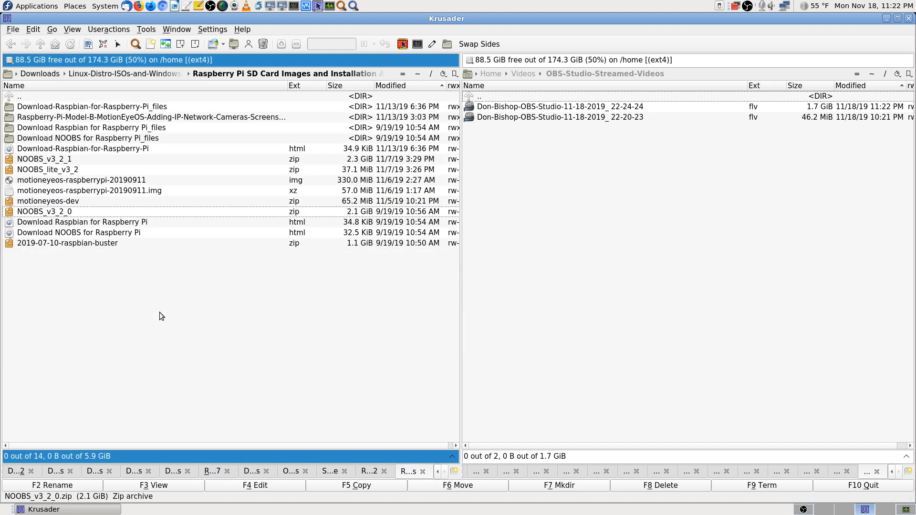
# Step: Look inside 2019-07-10-raspbian-buster.zip several times, returning to the folder each time
pyautogui.press('Down')
pyautogui.press('Down')
pyautogui.press('Down')
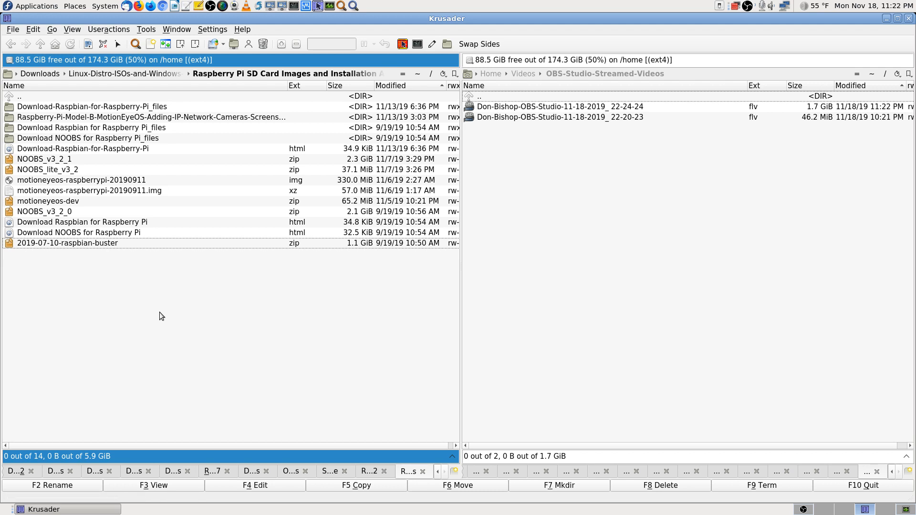
pyautogui.press('Return')
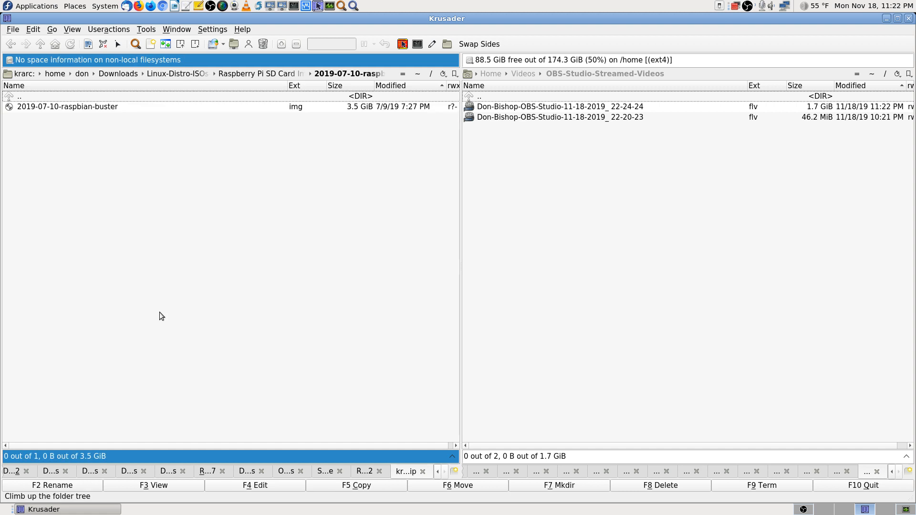
pyautogui.press('BackSpace')
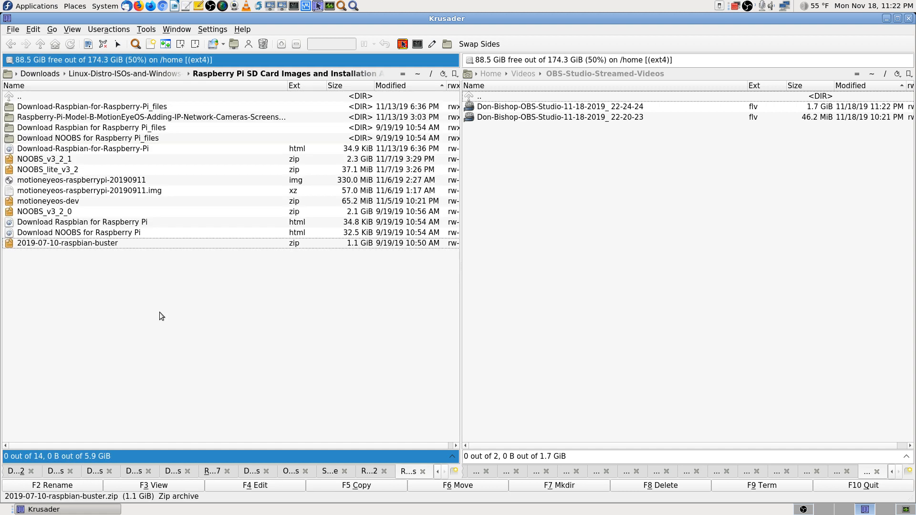
pyautogui.press('Return')
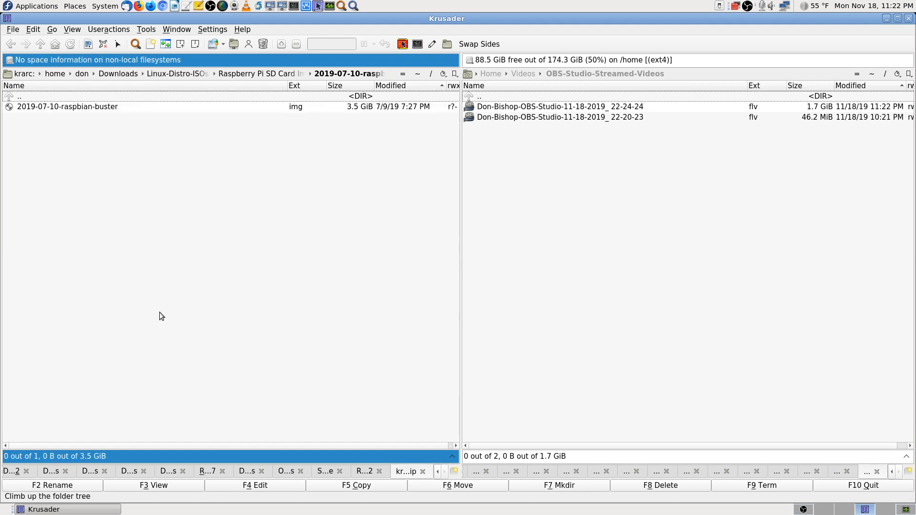
pyautogui.press('BackSpace')
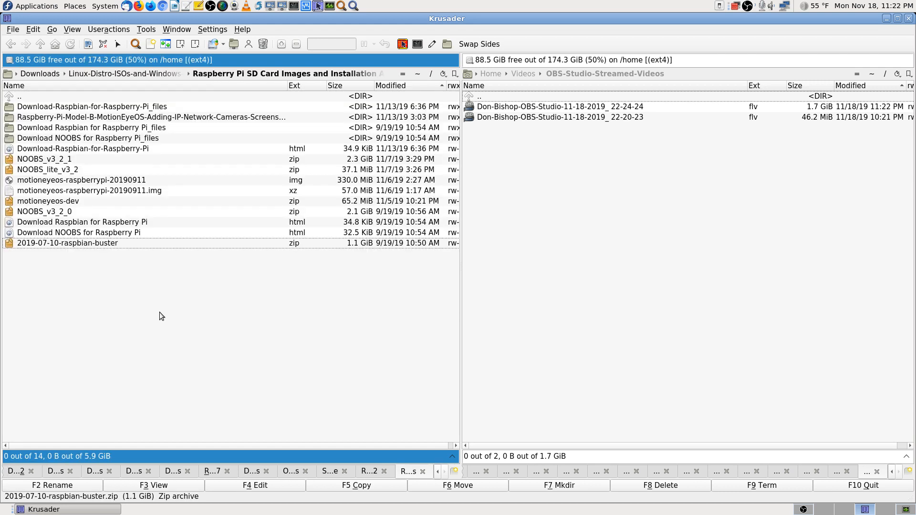
pyautogui.press('Up')
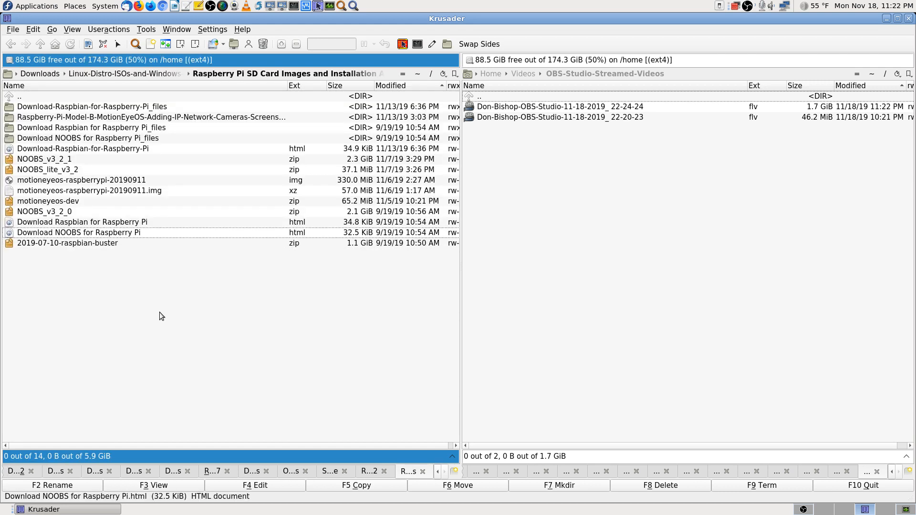
pyautogui.press('Down')
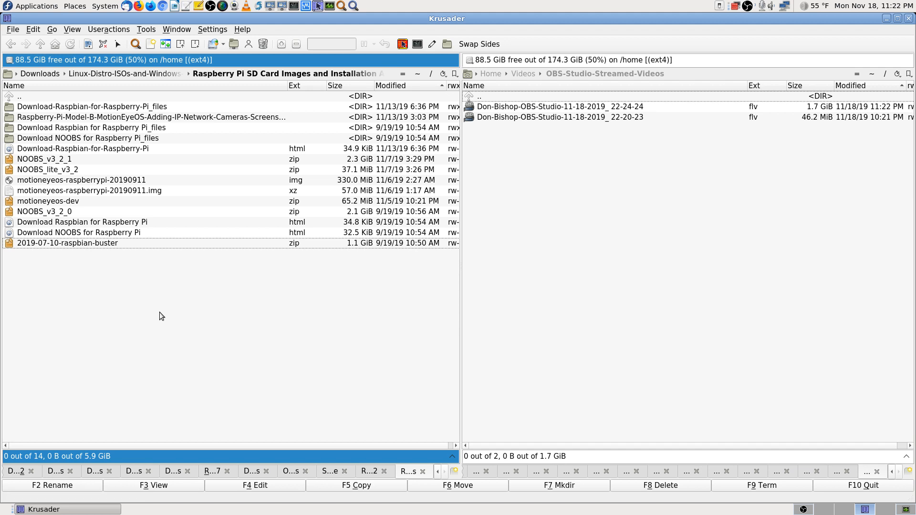
pyautogui.press('Return')
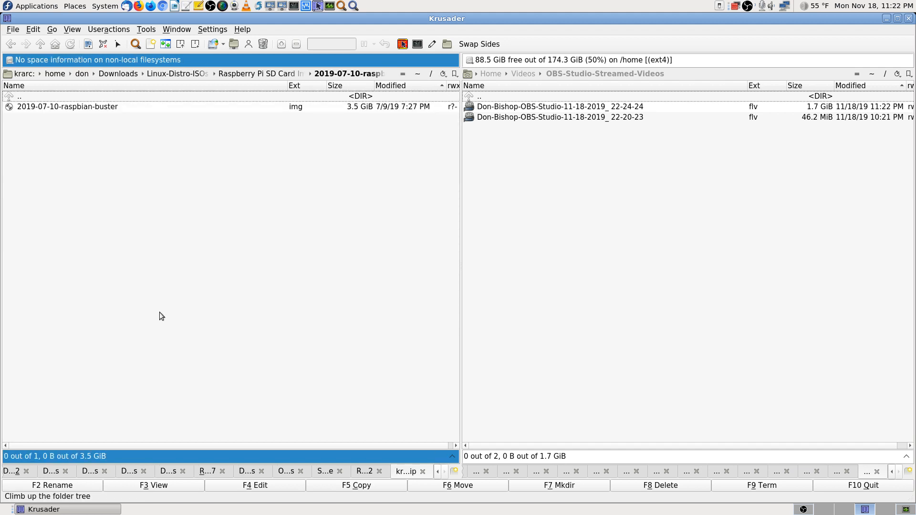
pyautogui.press('BackSpace')
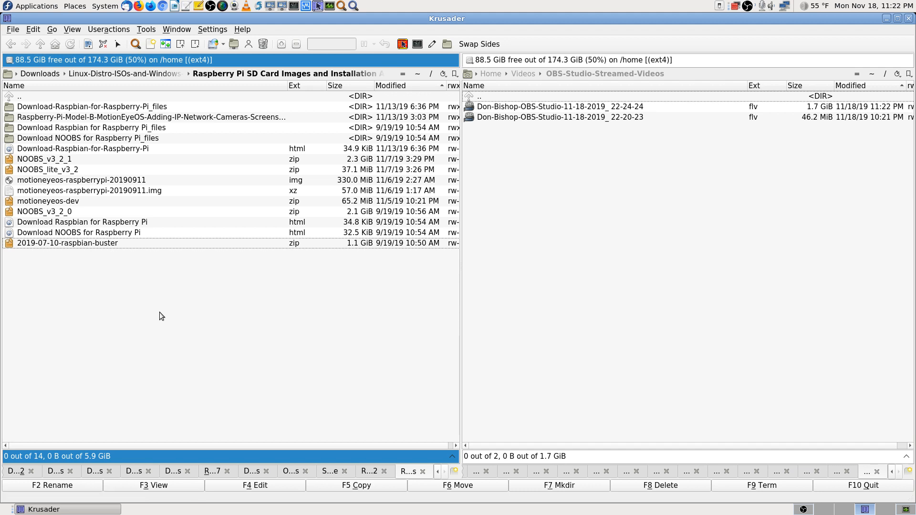
# Step: Reopen NOOBS_v3_2_0.zip twice, ending back in the SD card images folder
pyautogui.press('Up')
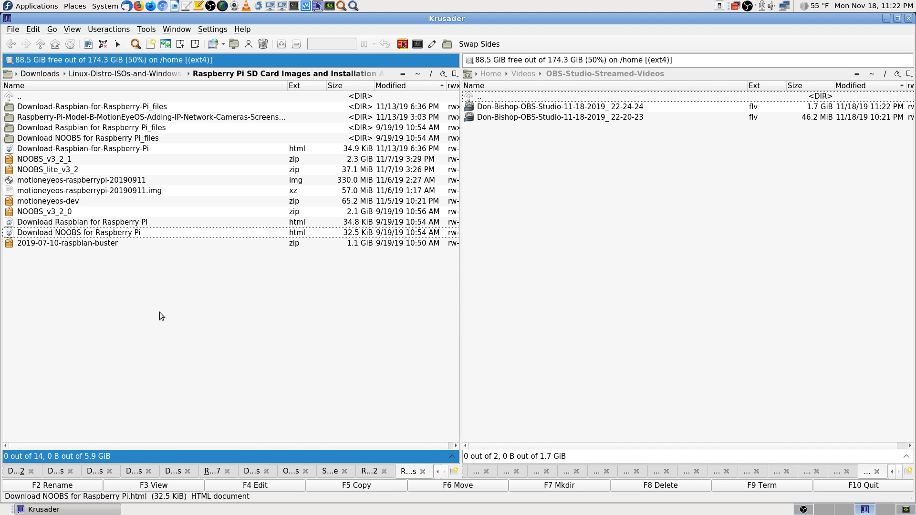
pyautogui.press('Up')
pyautogui.press('Up')
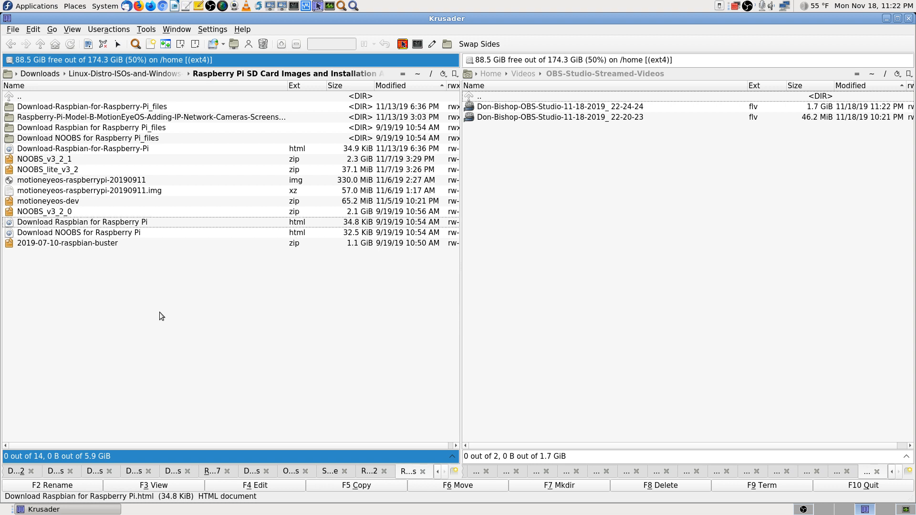
pyautogui.press('Return')
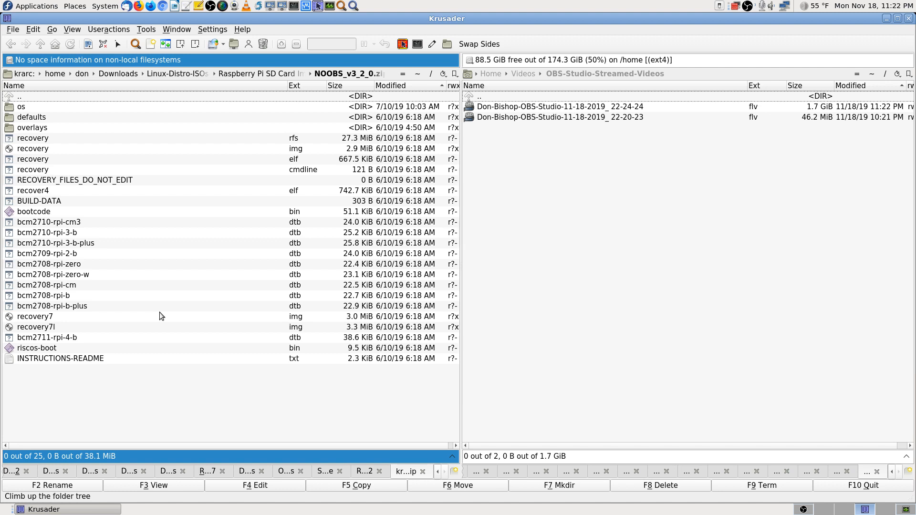
pyautogui.press('BackSpace')
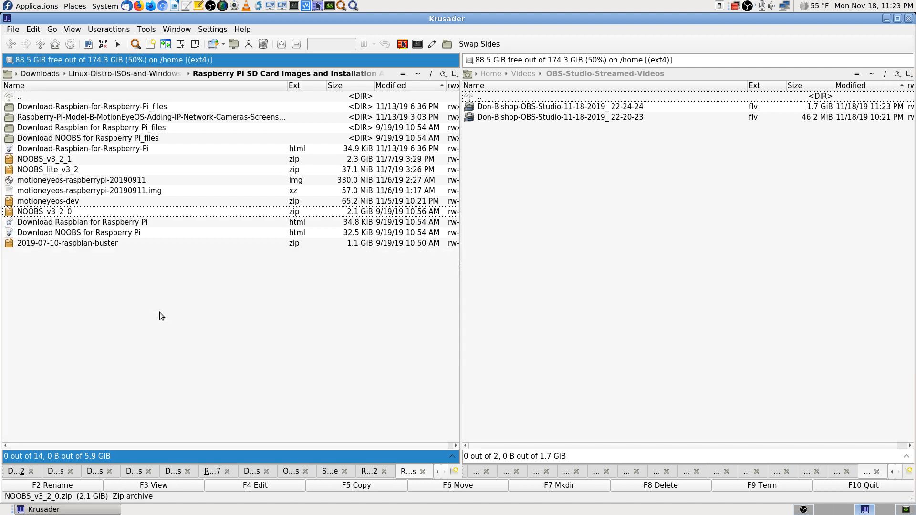
pyautogui.press('Return')
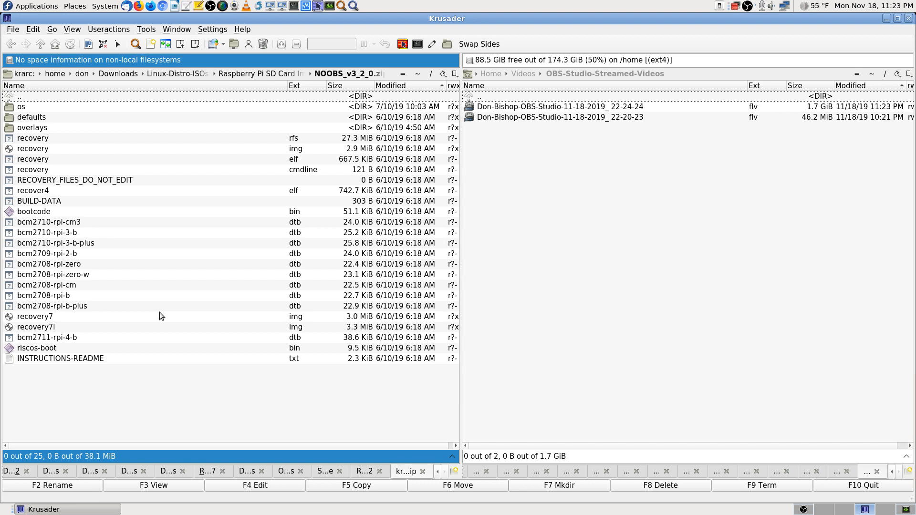
pyautogui.press('BackSpace')
# Step: Open the motioneyeos-dev archive and its inner motioneyeos-dev folder, then back out
pyautogui.press('Up')
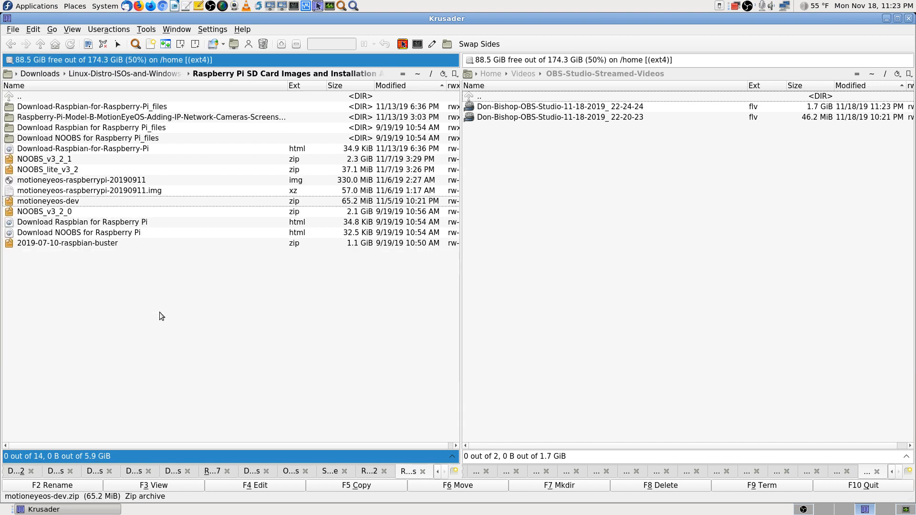
pyautogui.press('Return')
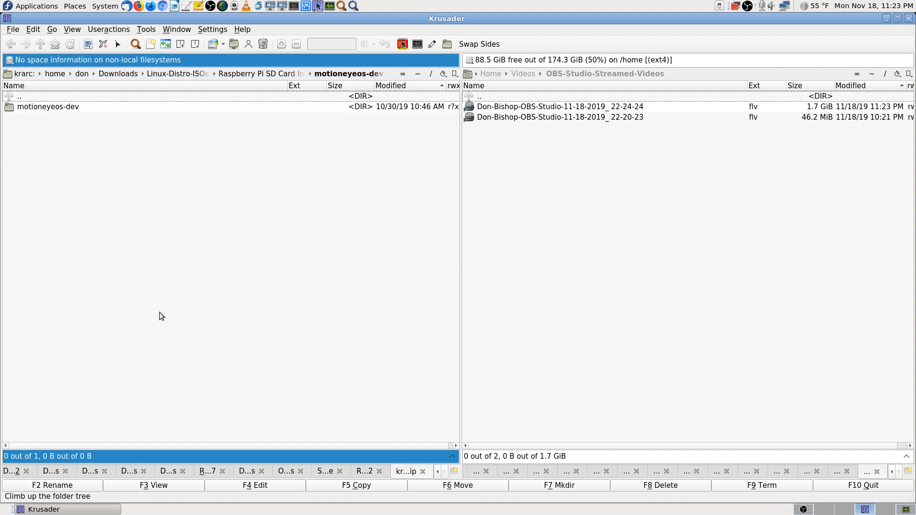
pyautogui.press('Down')
pyautogui.press('Return')
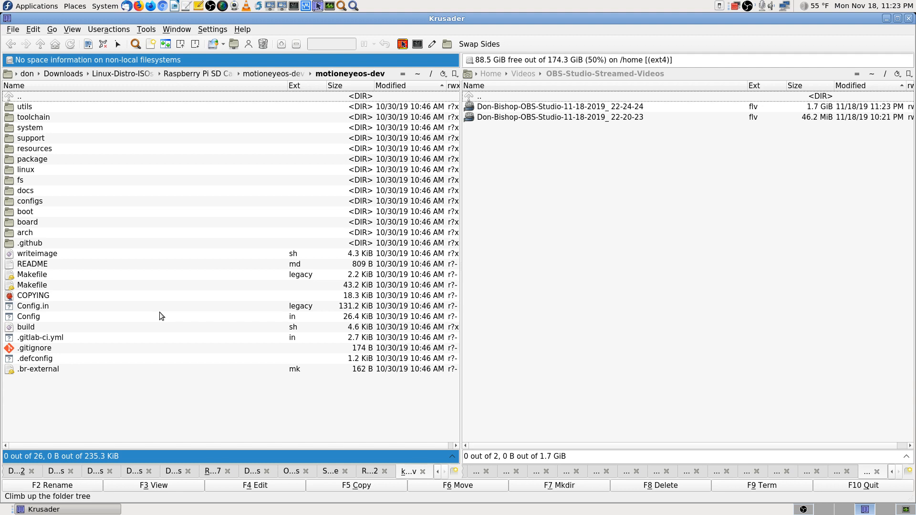
pyautogui.press('Return')
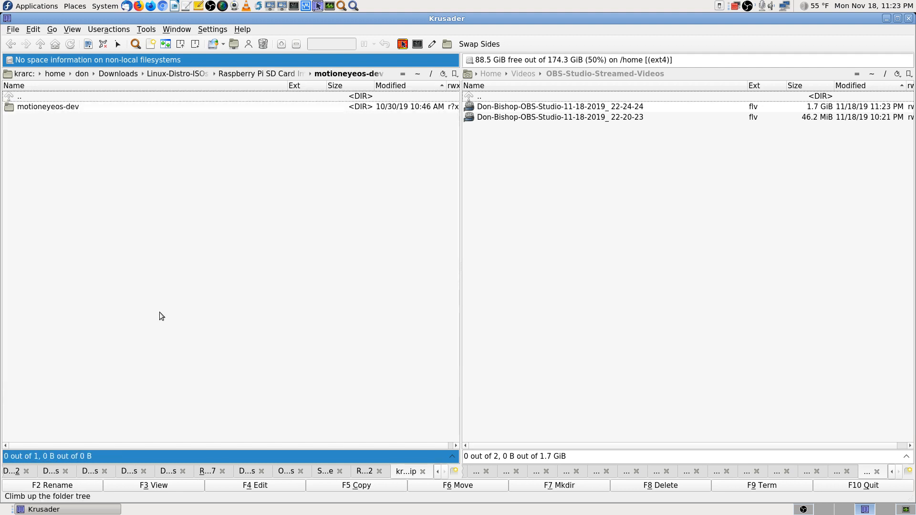
pyautogui.press('Return')
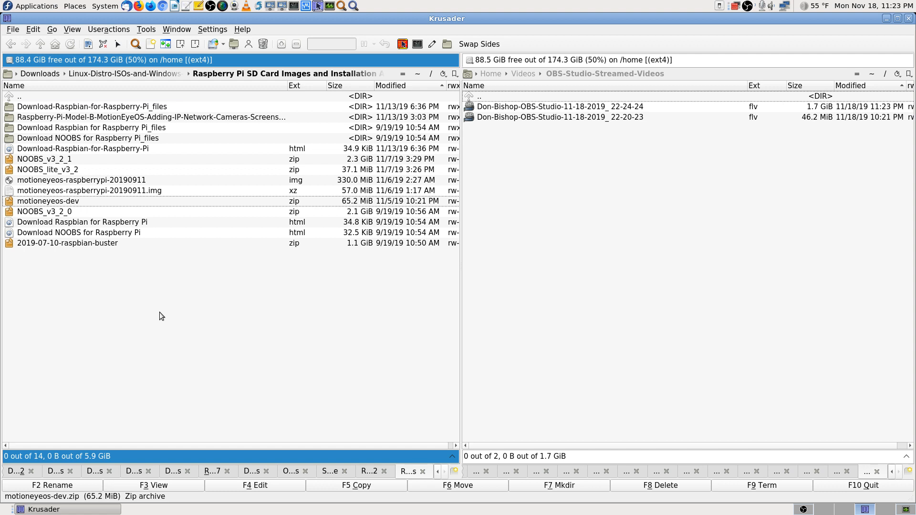
# Step: Peek inside the NOOBS_v3_2_0, NOOBS_lite_v3_2 and NOOBS_v3_2_1 archives in turn
pyautogui.press('Down')
pyautogui.press('Down')
pyautogui.press('Down')
pyautogui.press('Down')
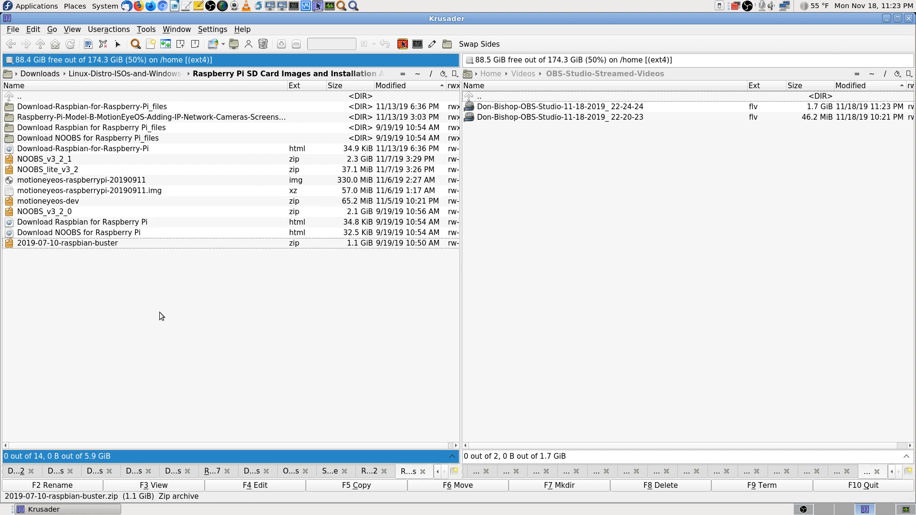
pyautogui.press('Up')
pyautogui.press('Up')
pyautogui.press('Up')
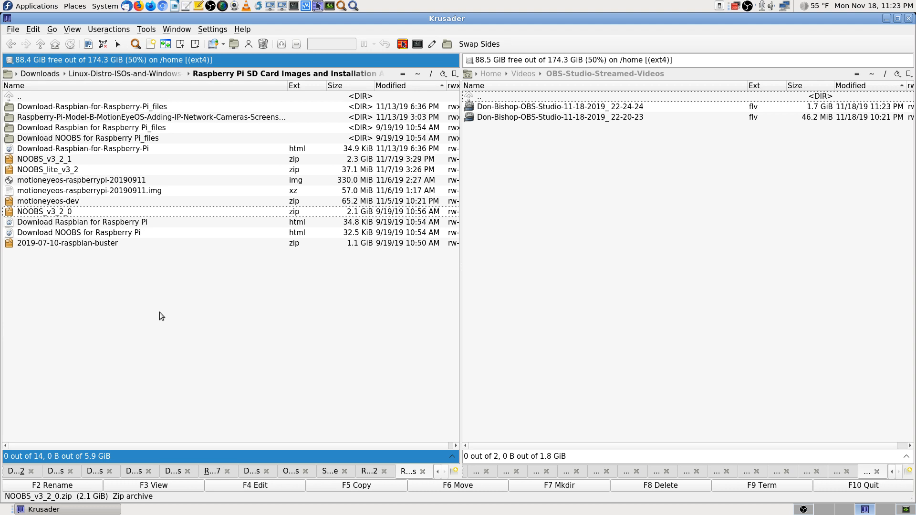
pyautogui.press('Return')
pyautogui.press('BackSpace')
pyautogui.press('Up')
pyautogui.press('Up')
pyautogui.press('Up')
pyautogui.press('Up')
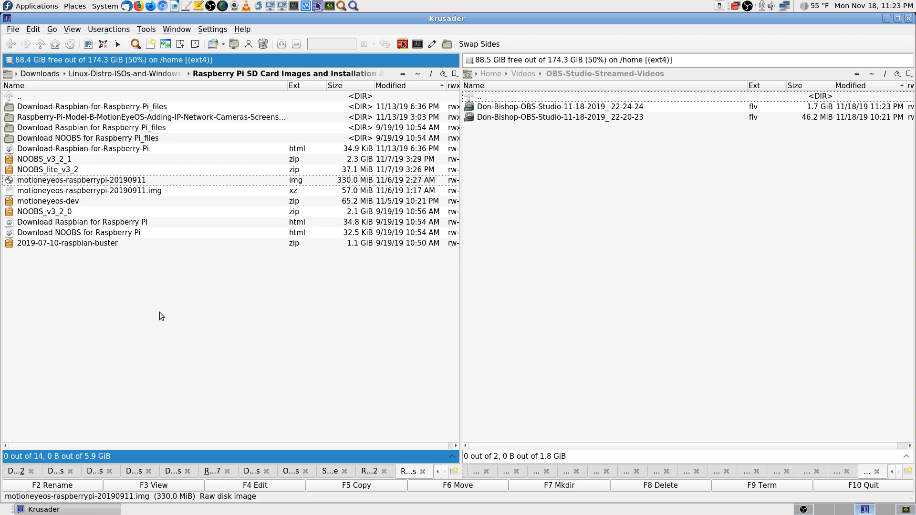
pyautogui.press('Return')
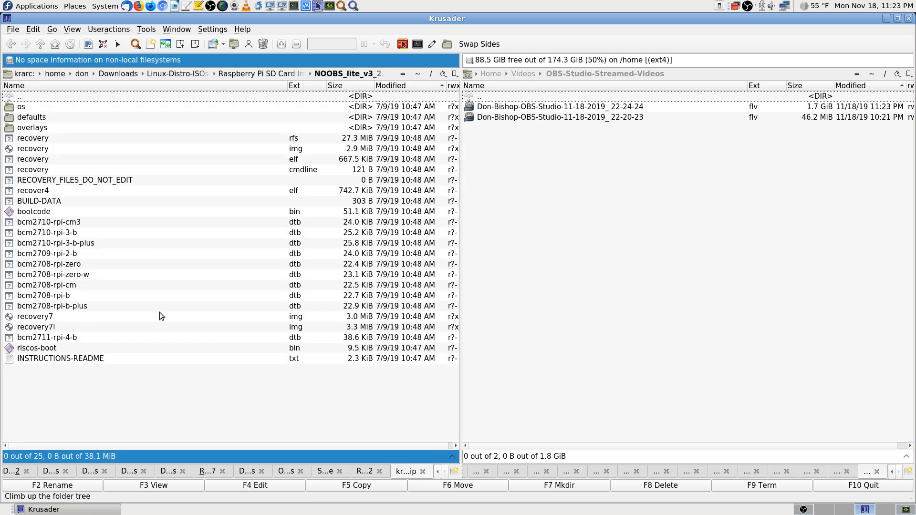
pyautogui.press('BackSpace')
pyautogui.press('Up')
pyautogui.press('Return')
pyautogui.press('BackSpace')
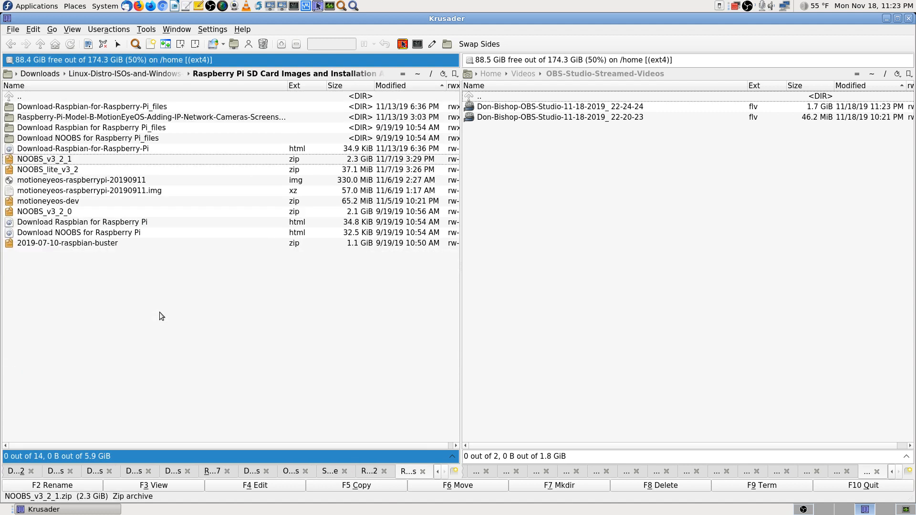
# Step: Open 2019-07-10-raspbian-buster.zip to show its 3.5 GiB .img file
pyautogui.press('Down')
pyautogui.press('Down')
pyautogui.press('Down')
pyautogui.press('Down')
pyautogui.press('Down')
pyautogui.press('Down')
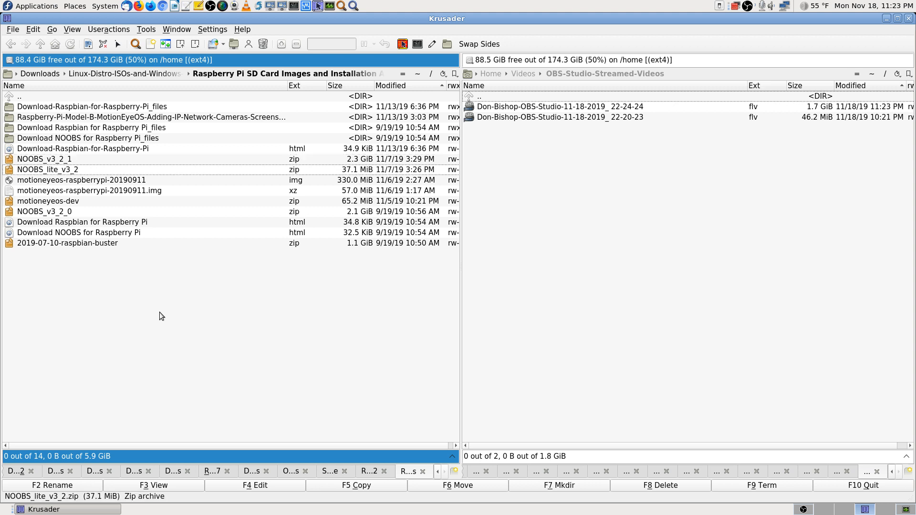
pyautogui.press('Down')
pyautogui.press('Down')
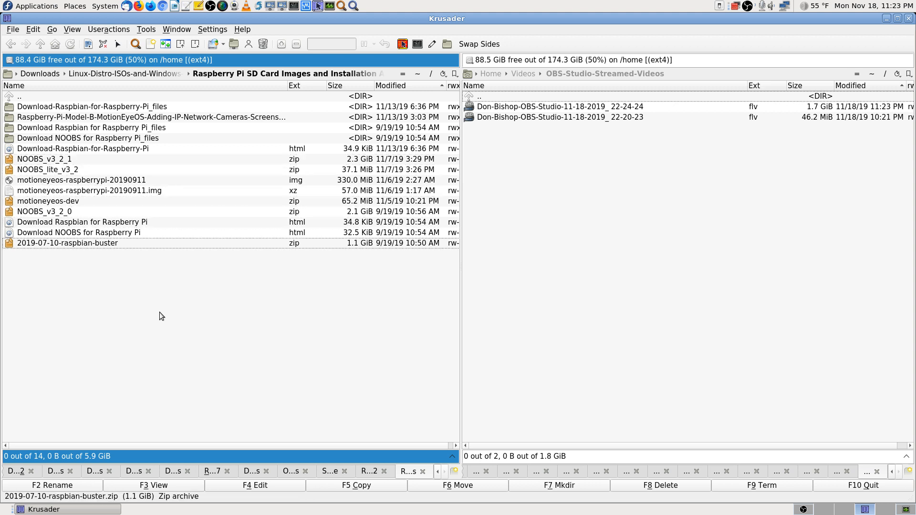
pyautogui.press('Return')
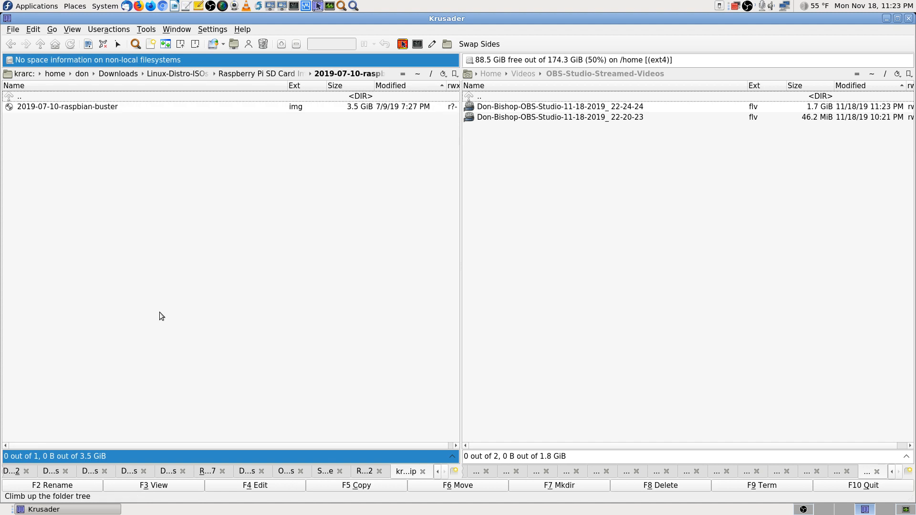
# Step: Leave the Raspbian archive and browse the motioneyeos-dev archive's inner folder again
pyautogui.press('BackSpace')
pyautogui.press('Up')
pyautogui.press('Up')
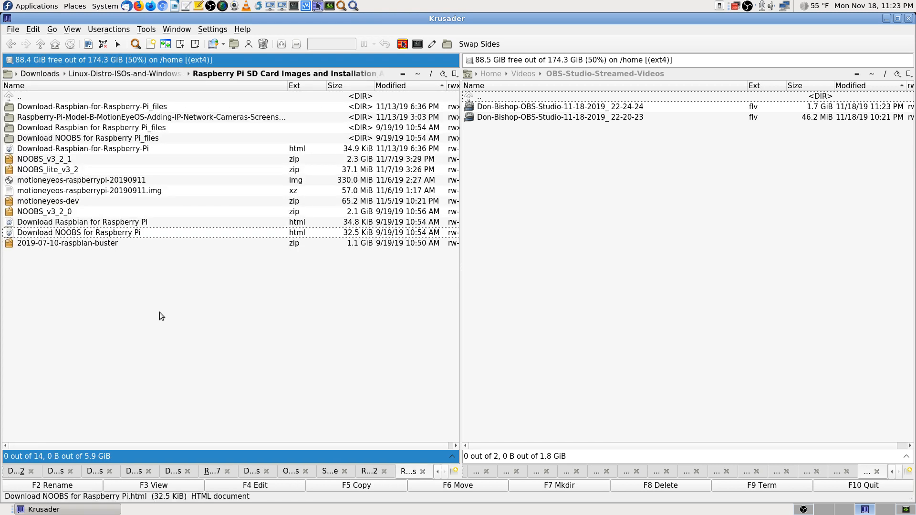
pyautogui.press('Up')
pyautogui.press('Up')
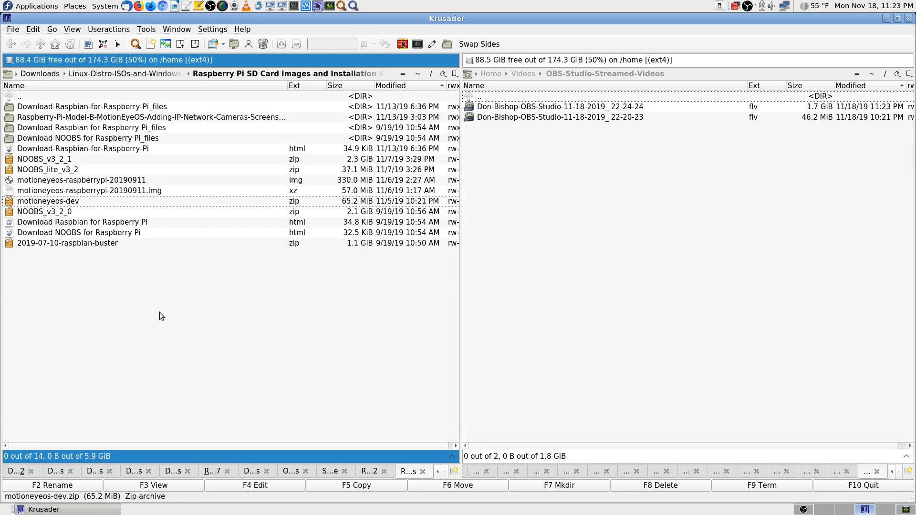
pyautogui.press('Return')
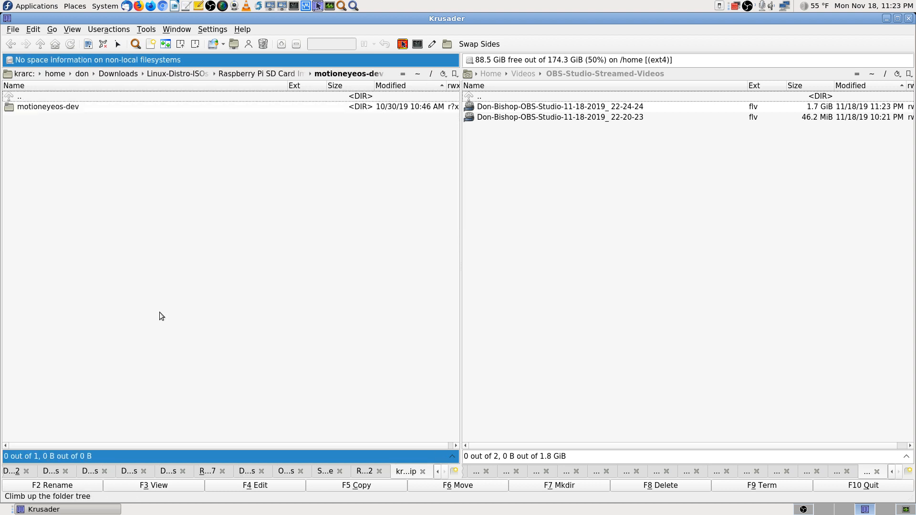
pyautogui.press('Down')
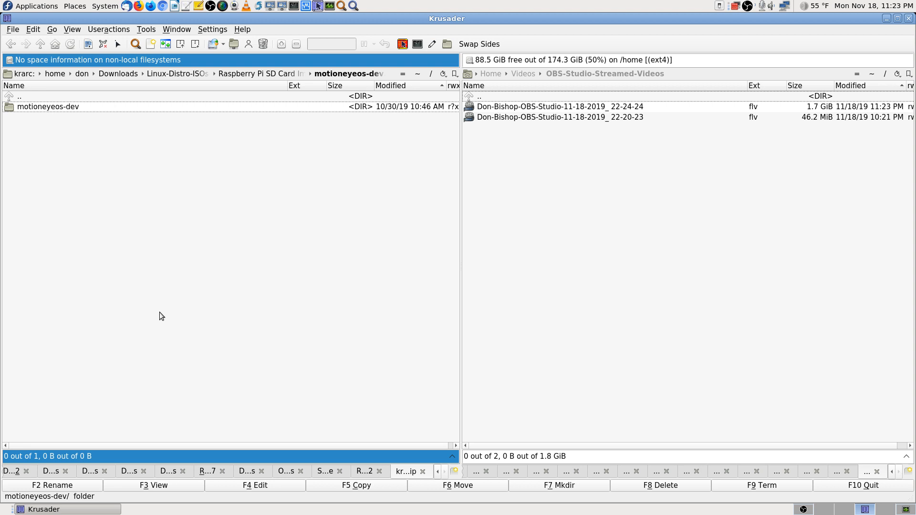
pyautogui.press('Return')
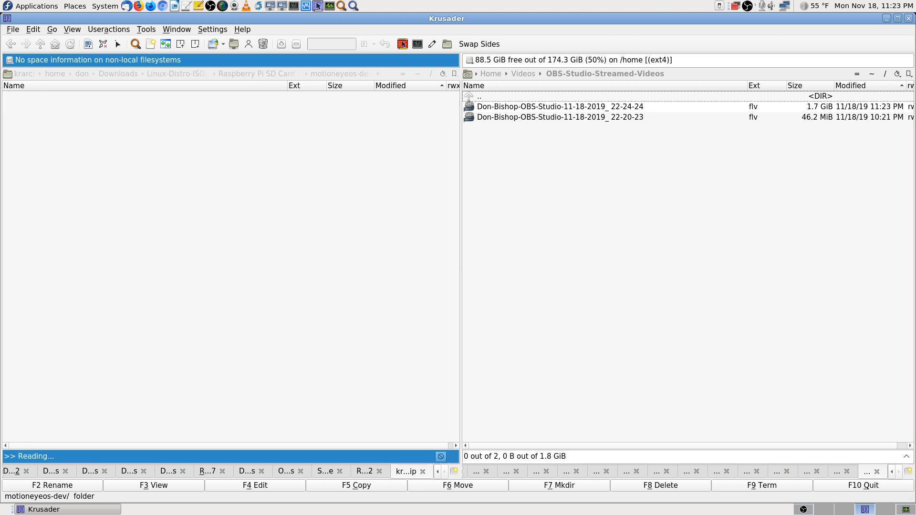
pyautogui.press('BackSpace')
pyautogui.press('BackSpace')
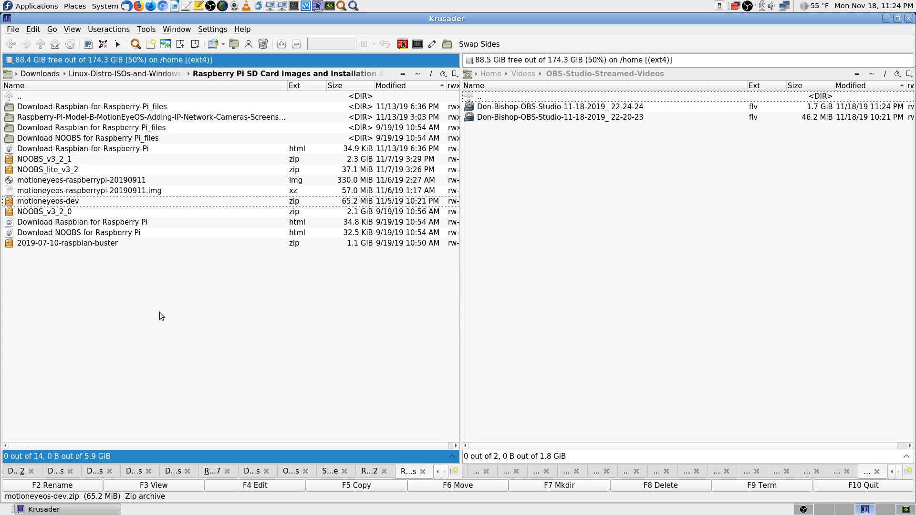
# Step: Open motioneyeos-raspberrypi-20190911.img.xz in GNOME Disks' Restore Disk Image dialog
pyautogui.press('Up')
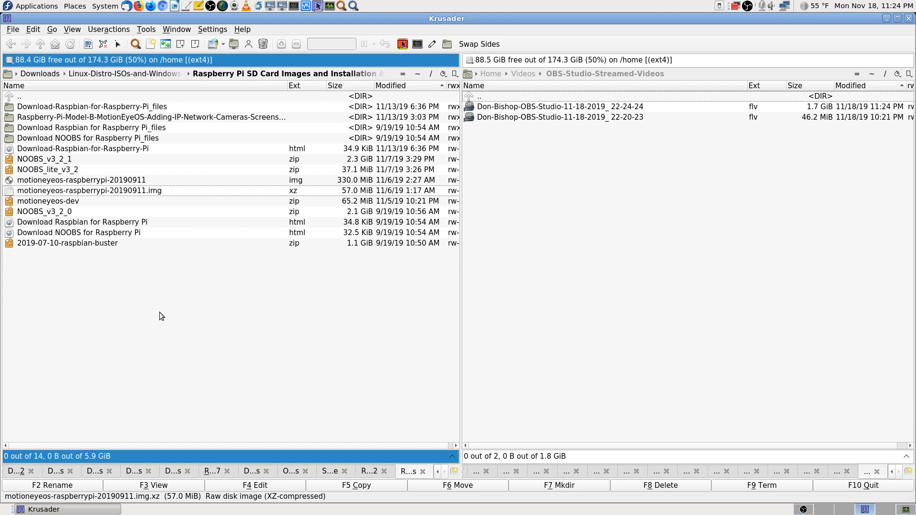
pyautogui.press('Up')
pyautogui.press('Down')
pyautogui.press('Up')
pyautogui.press('Down')
pyautogui.press('Up')
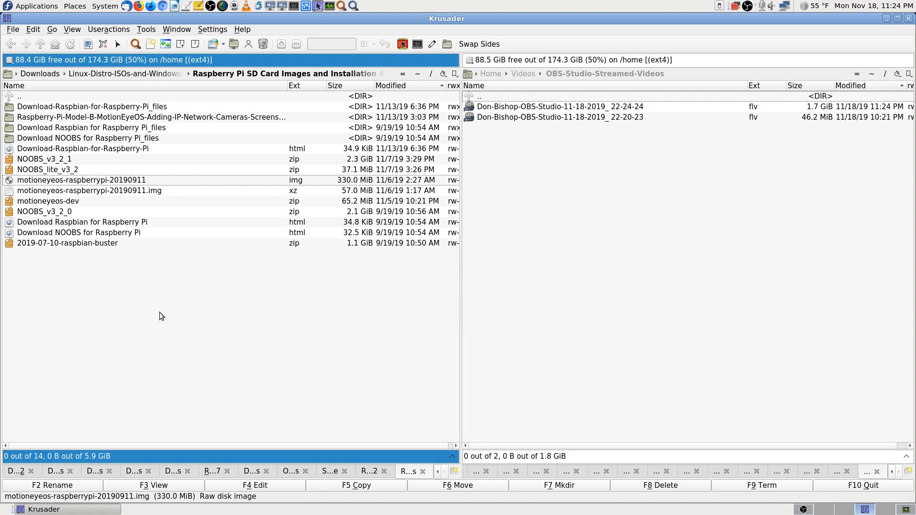
pyautogui.press('Down')
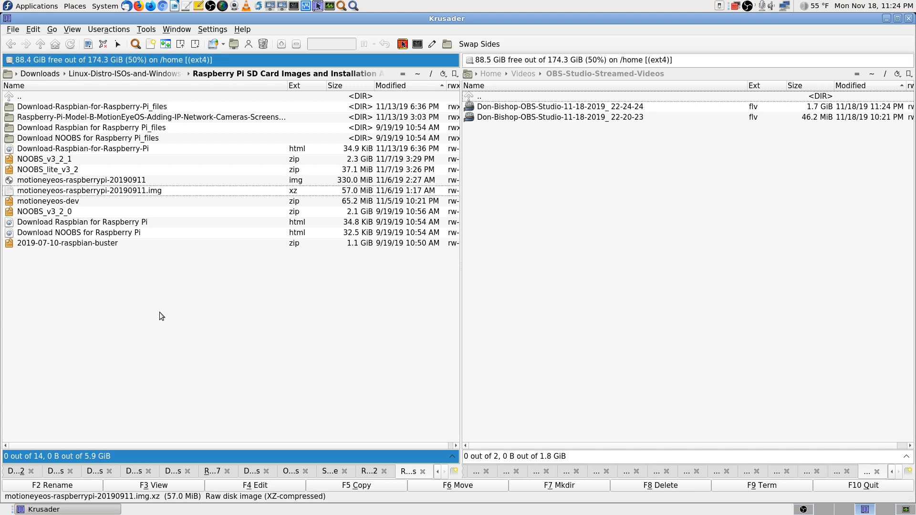
pyautogui.press('Return')
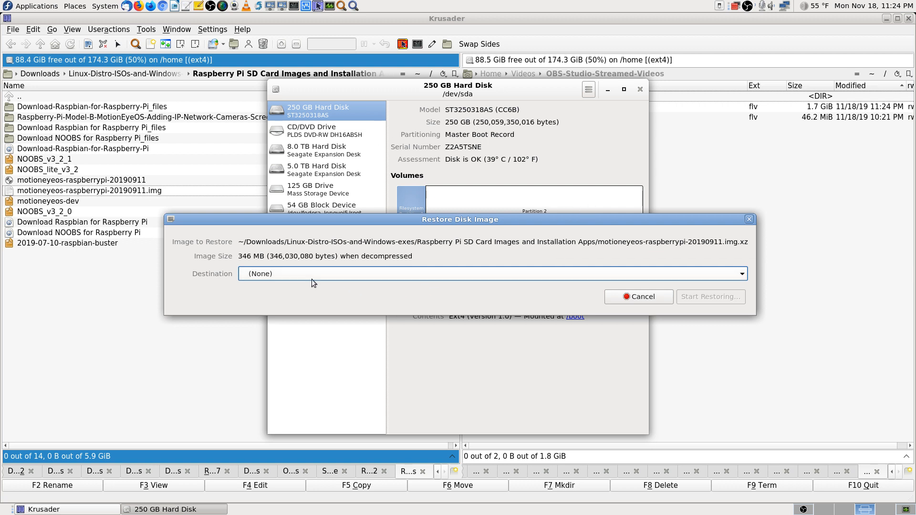
# Step: Check the Destination dropdown twice, leave it at (None), and cancel the restore
pyautogui.click(738, 276)
pyautogui.click(738, 275)
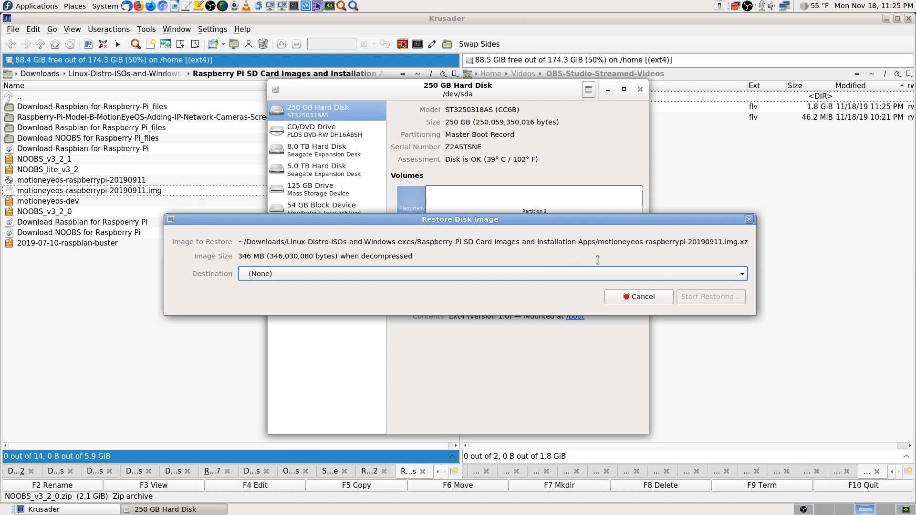
pyautogui.click(335, 274)
pyautogui.click(335, 274)
pyautogui.click(643, 297)
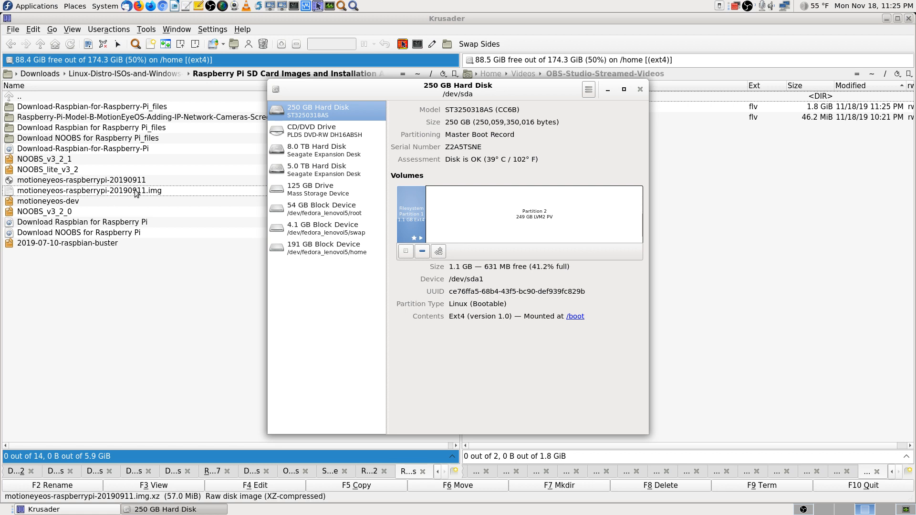
# Step: Drag the Disks window right to reveal Krusader's columns, then bring Disks back to front
pyautogui.moveTo(401, 93); pyautogui.dragTo(579, 84)
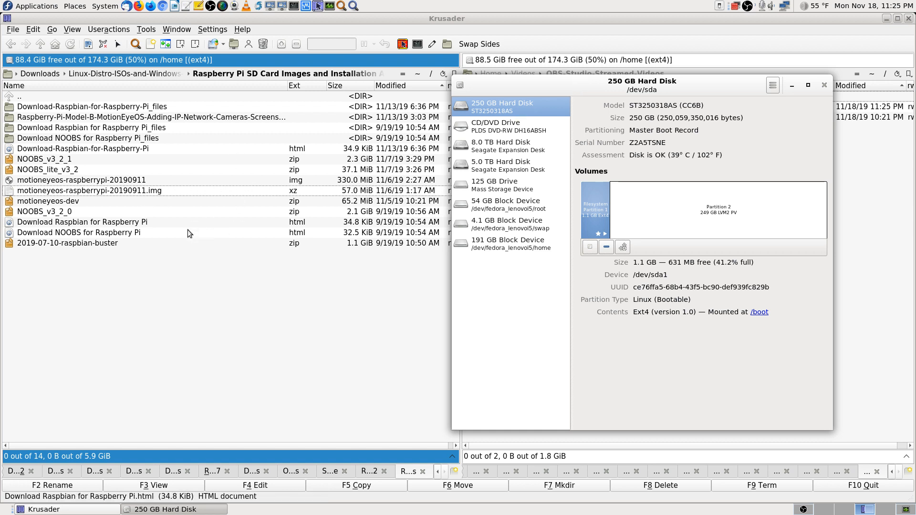
pyautogui.click(298, 195)
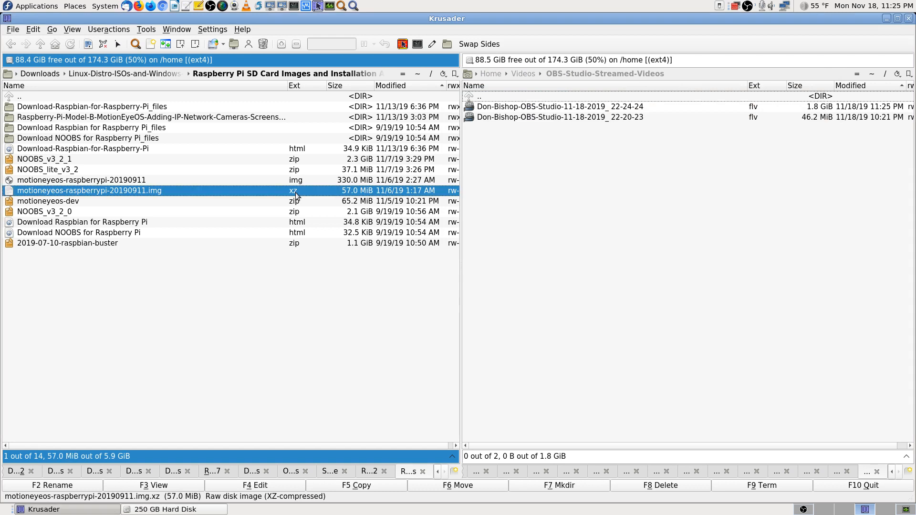
pyautogui.click(186, 510)
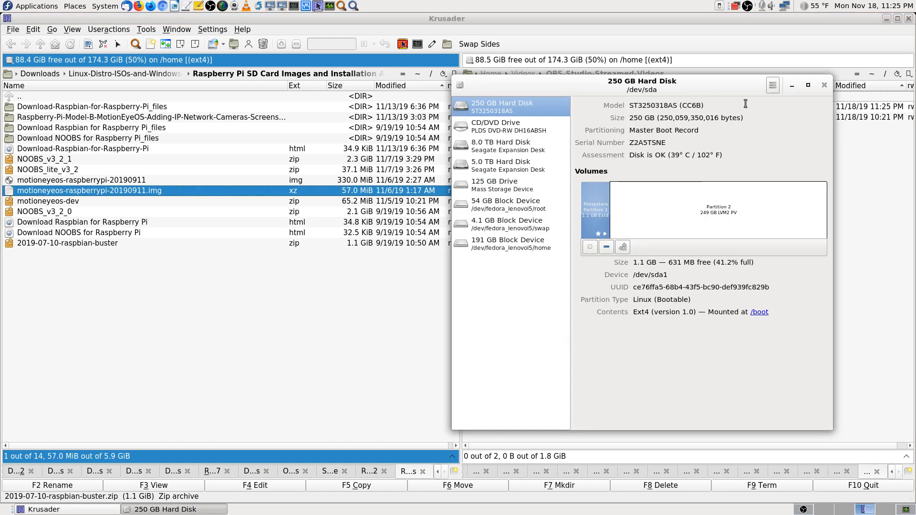
# Step: View the About dialog showing gnome-disk-utility 3.28.3, then close it
pyautogui.click(460, 86)
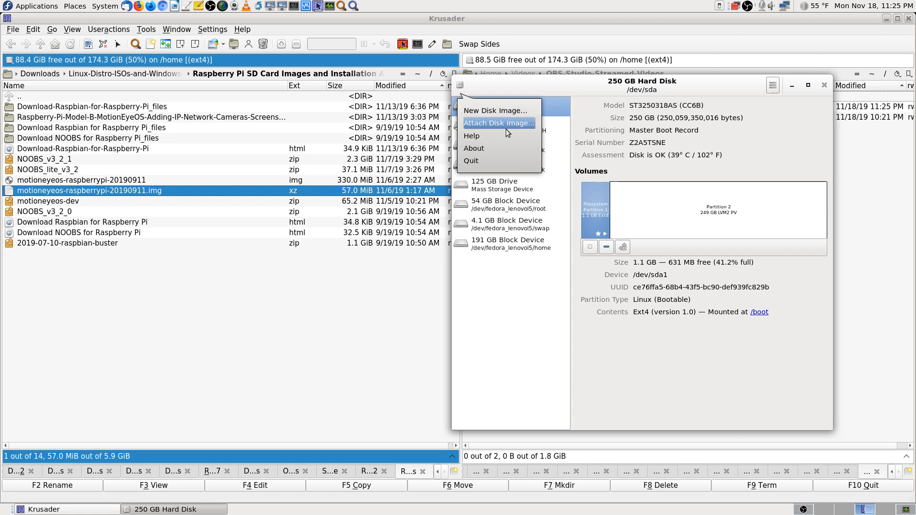
pyautogui.click(474, 148)
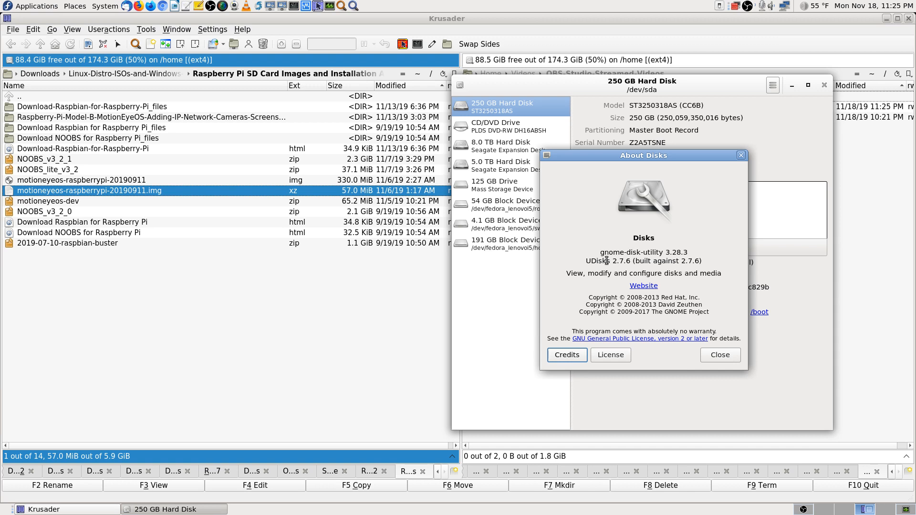
pyautogui.moveTo(599, 252); pyautogui.dragTo(687, 252)
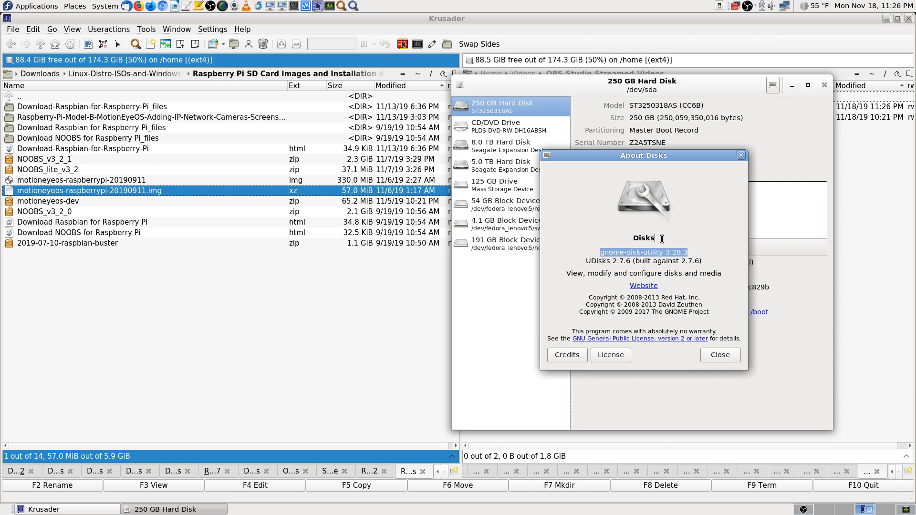
pyautogui.click(734, 353)
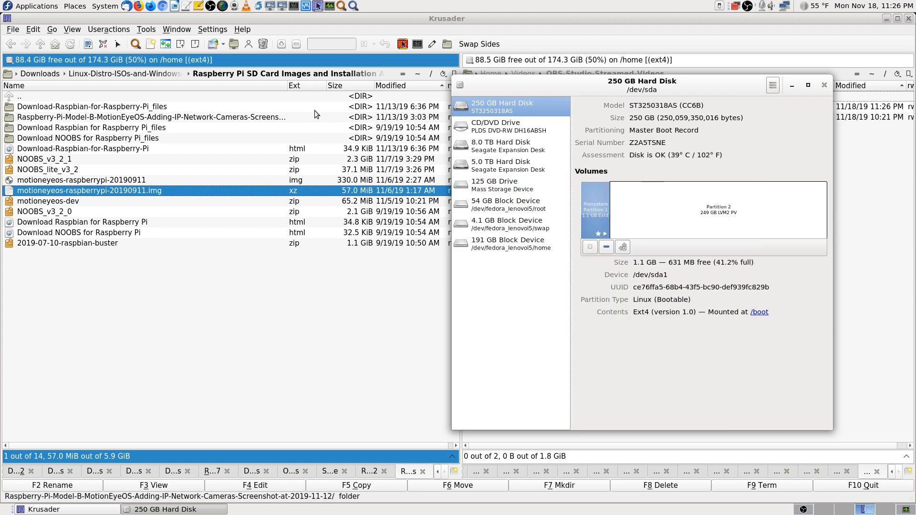
# Step: Maximize the Disks window and select the CD/DVD Drive (/dev/sr0)
pyautogui.click(808, 86)
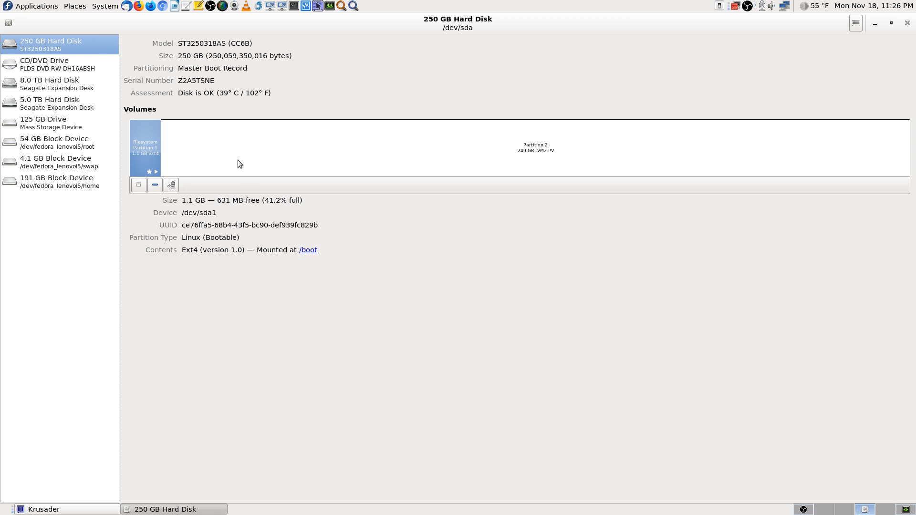
pyautogui.click(64, 62)
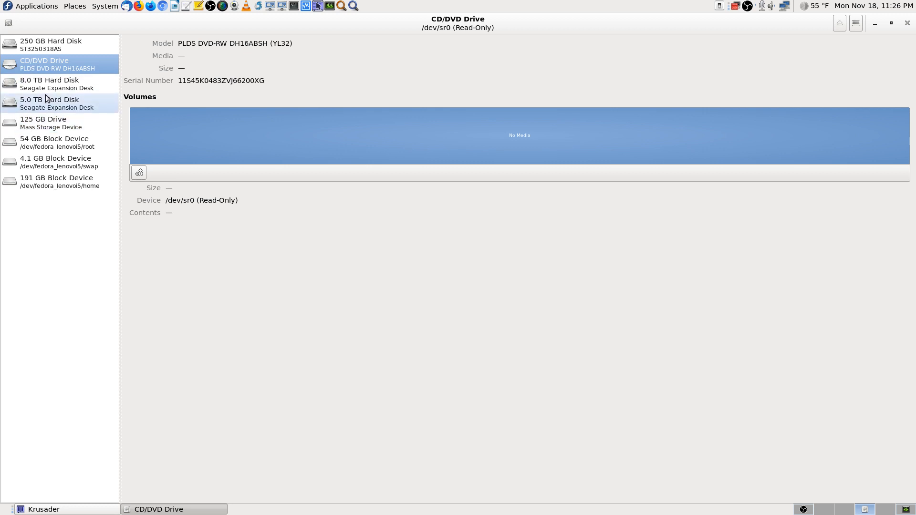
# Step: Select the 125 GB Drive (/dev/sdd) and open the options for its FAT32 partition /dev/sdd1
pyautogui.click(51, 128)
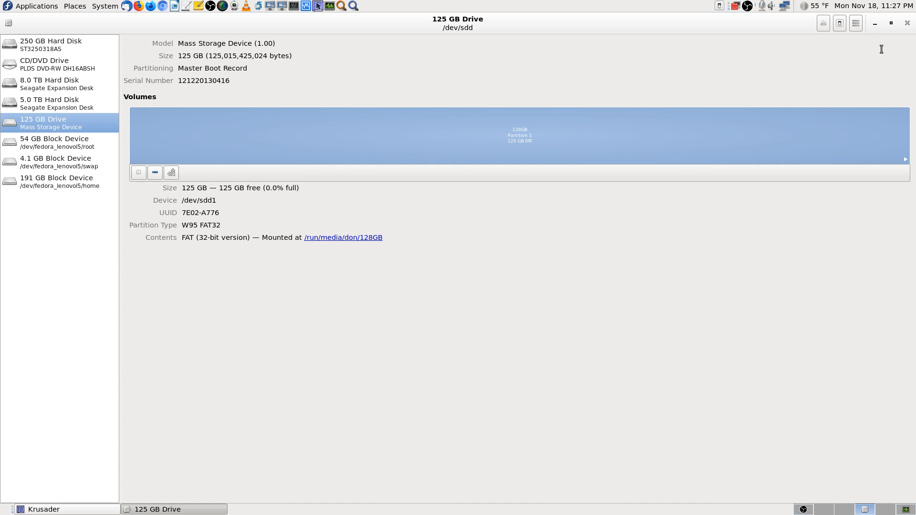
pyautogui.click(171, 173)
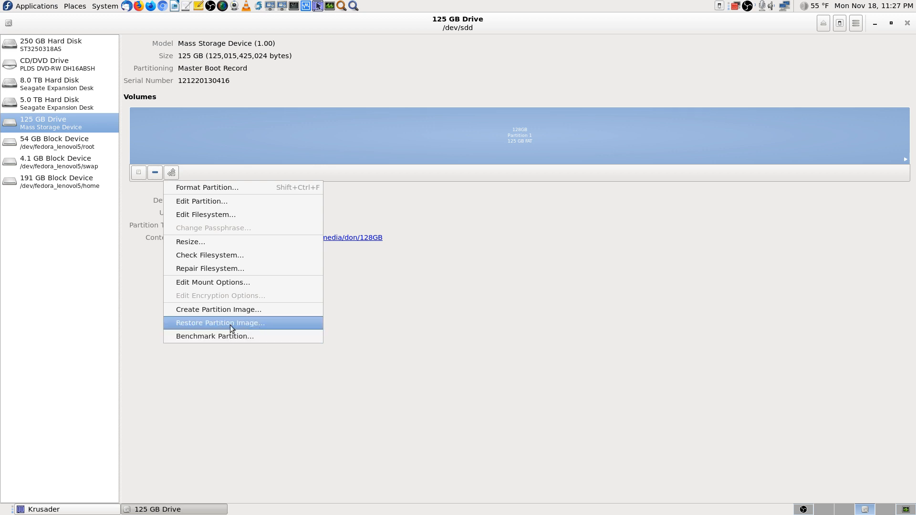
# Step: Start Restore Partition Image for /dev/sdd1, browse to the Raspberry Pi SD card images folder, then cancel file selection
pyautogui.click(254, 322)
pyautogui.click(544, 249)
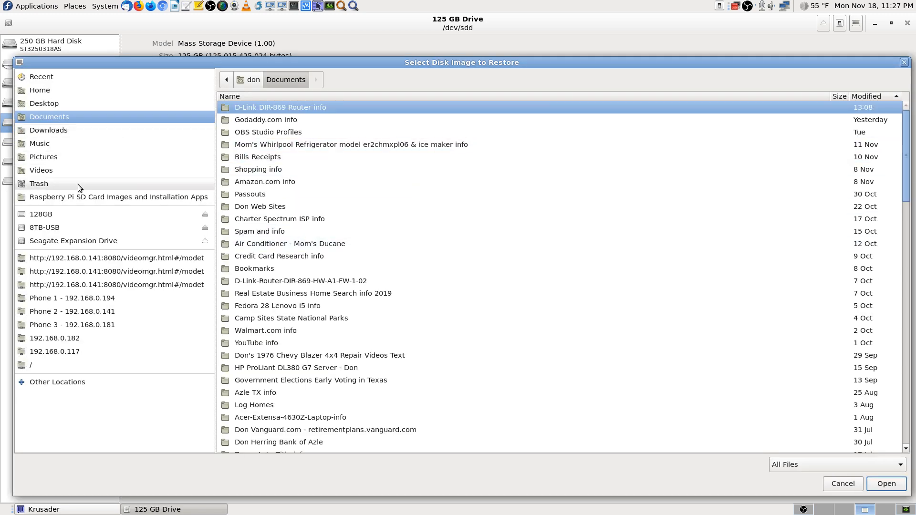
pyautogui.click(61, 130)
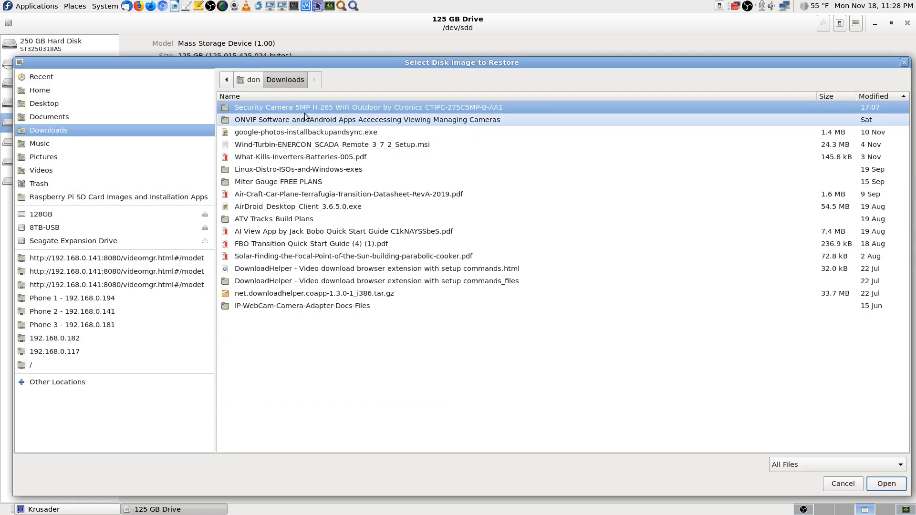
pyautogui.doubleClick(277, 167)
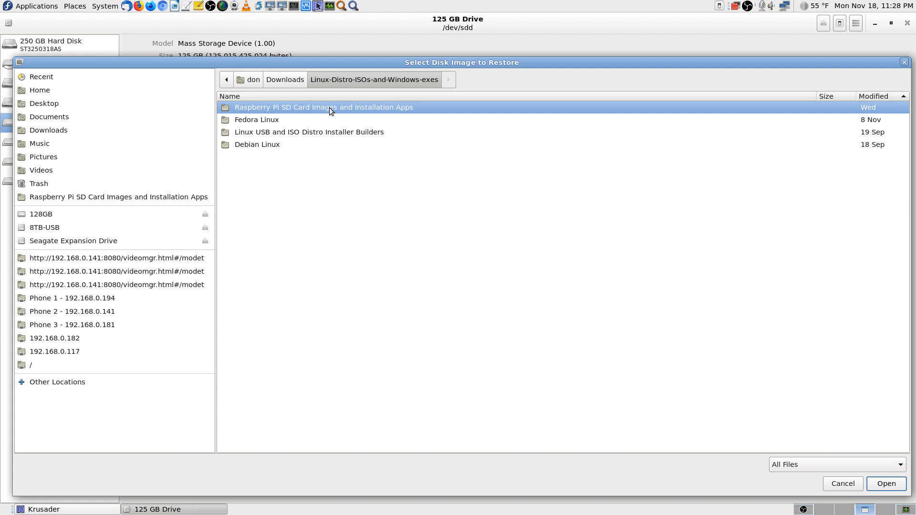
pyautogui.doubleClick(329, 108)
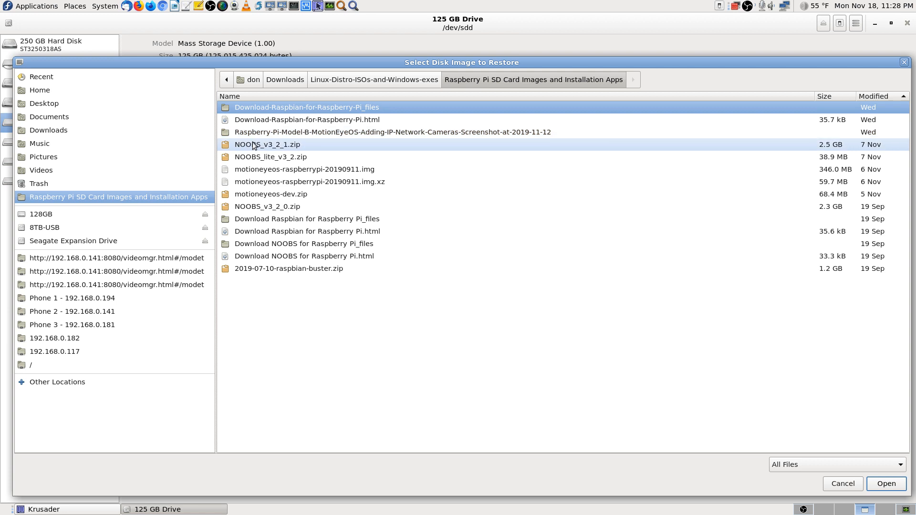
pyautogui.click(843, 484)
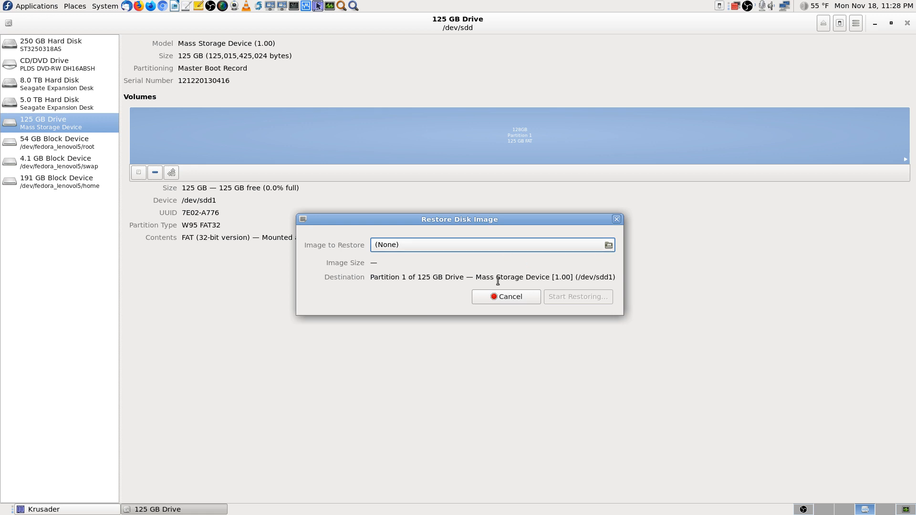
# Step: Back out of restoring an image to the 125 GB drive, cancelling both the file chooser and Restore Disk Image
pyautogui.click(602, 245)
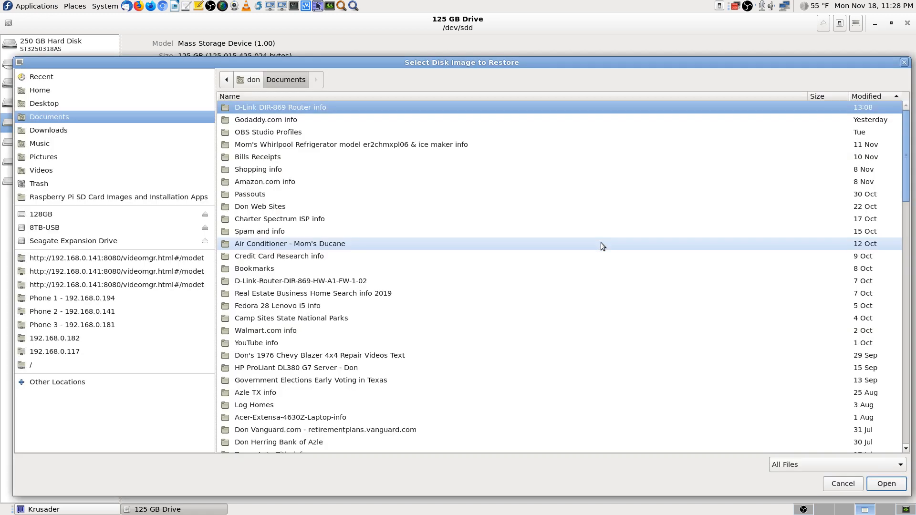
pyautogui.click(842, 484)
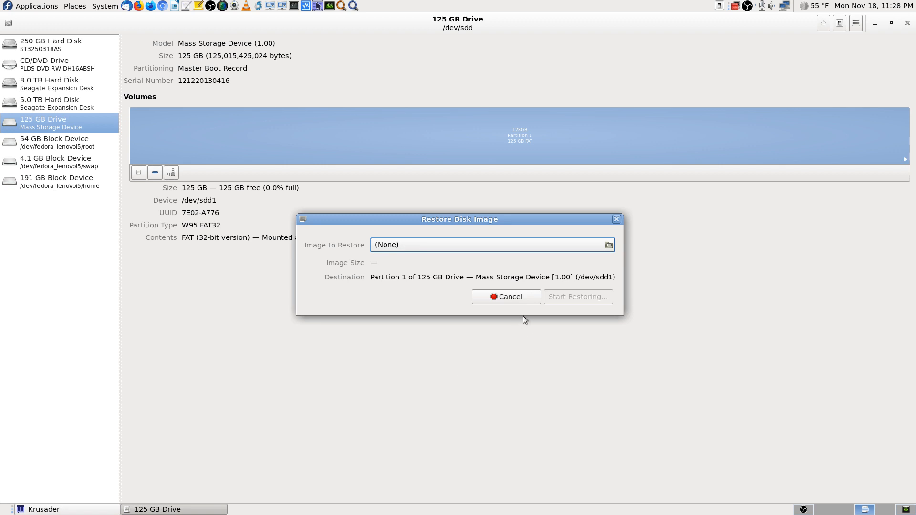
pyautogui.click(515, 297)
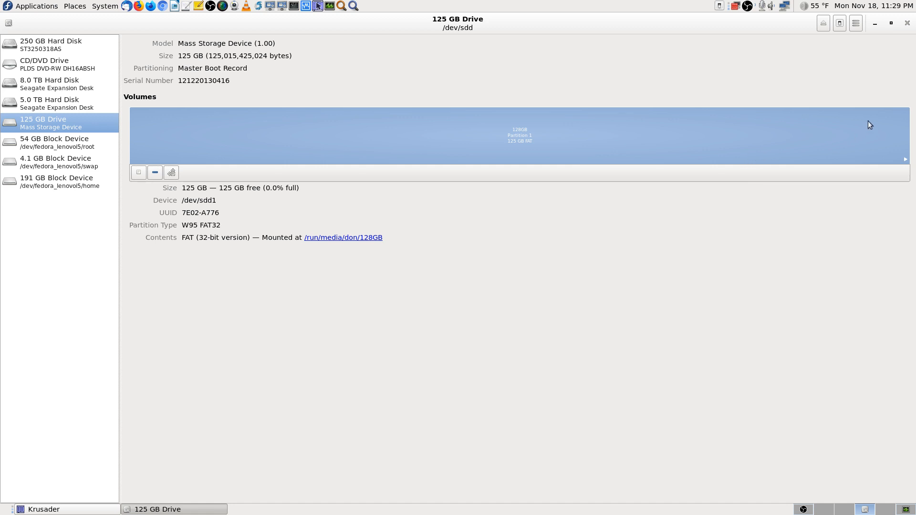
# Step: Close GNOME Disks, clear Krusader's file selection, and switch the OBS live scene to Cam 2 Stream
pyautogui.click(906, 30)
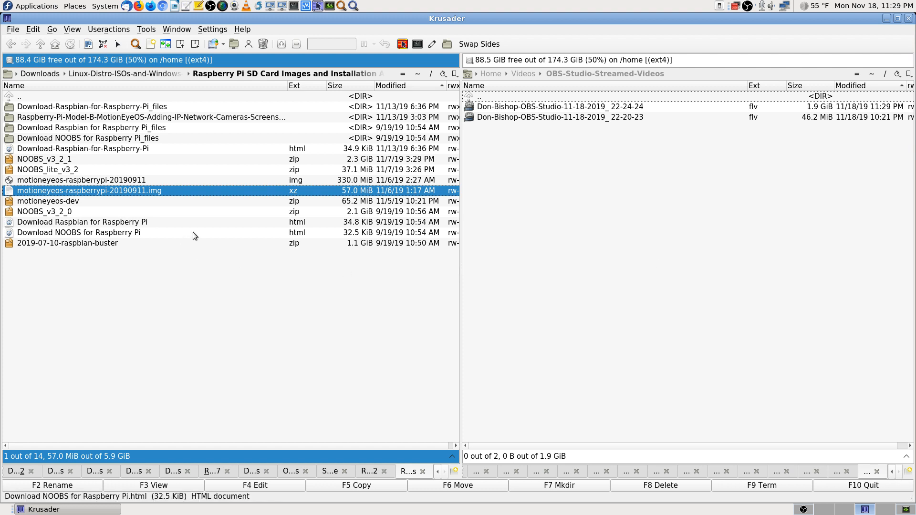
pyautogui.click(38, 96)
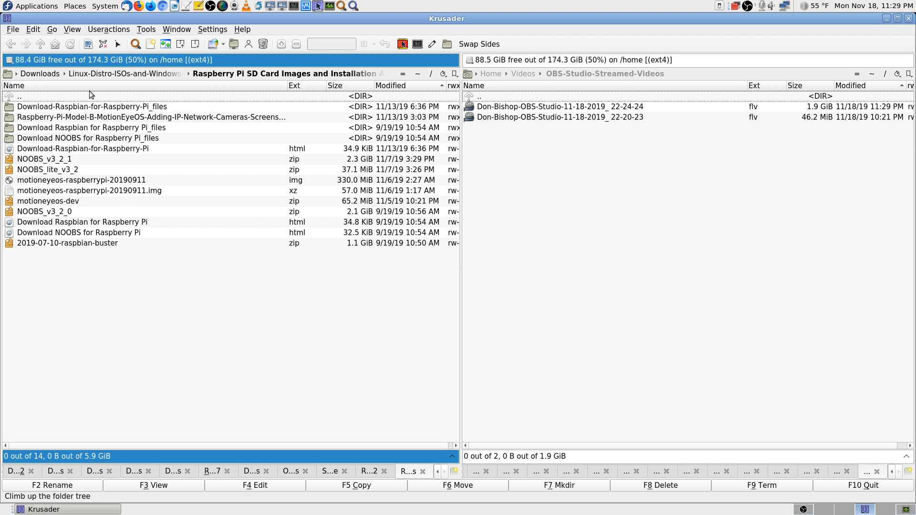
pyautogui.click(803, 511)
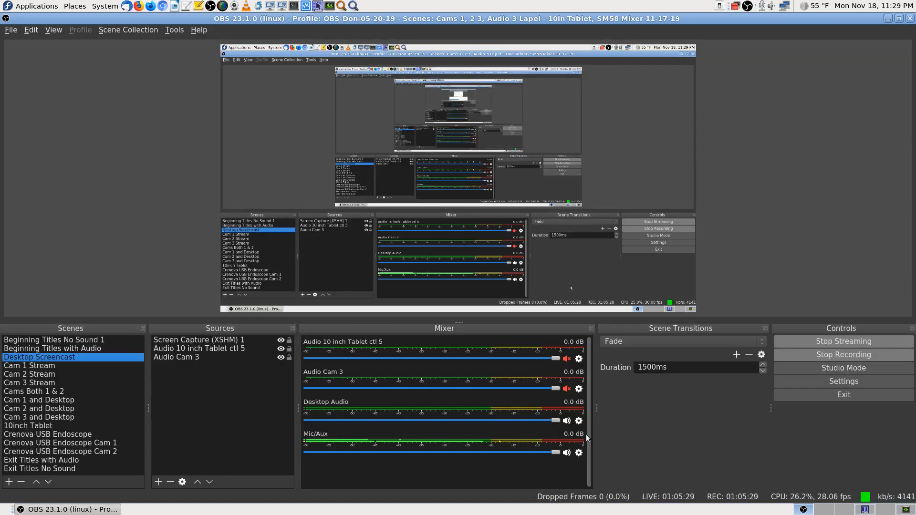
pyautogui.click(44, 376)
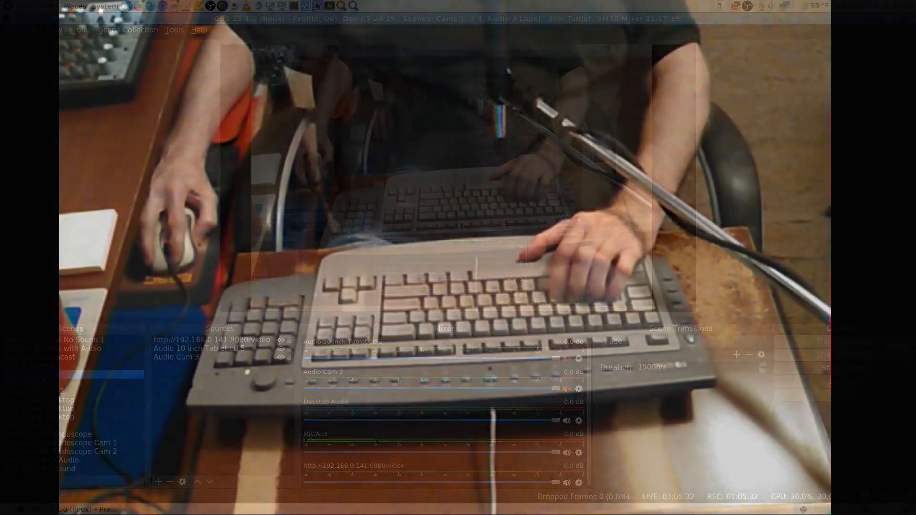